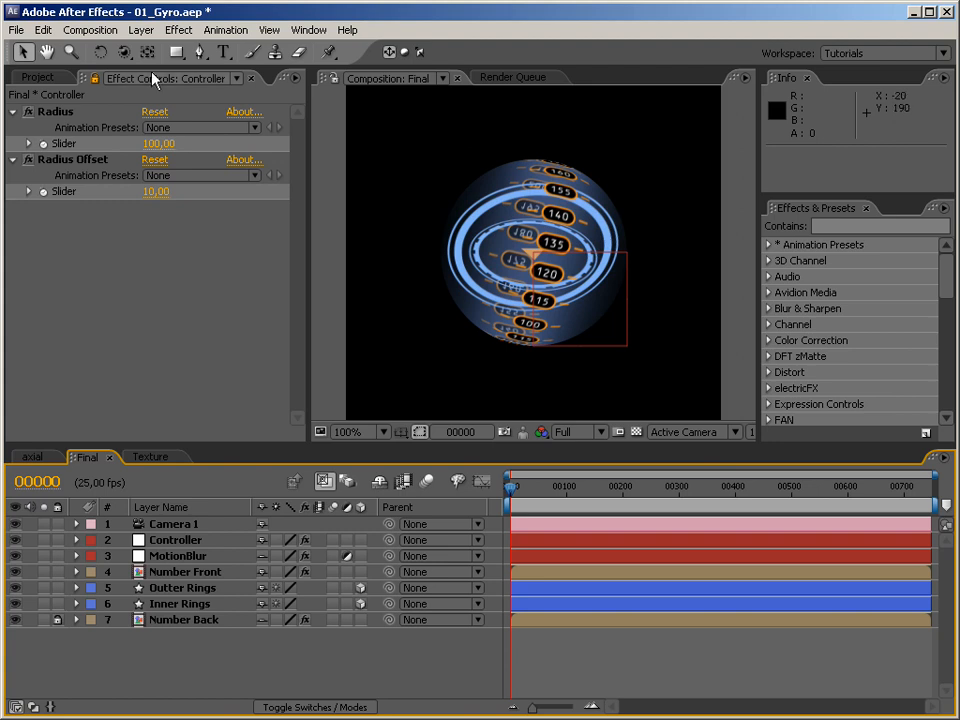
Compare the rings of the reference animation in the axial composition with the gyro in the Final composition
{"action": "left_click", "coordinate": [36, 458]}
{"action": "left_click_drag", "start_coordinate": [513, 489], "coordinate": [616, 490]}
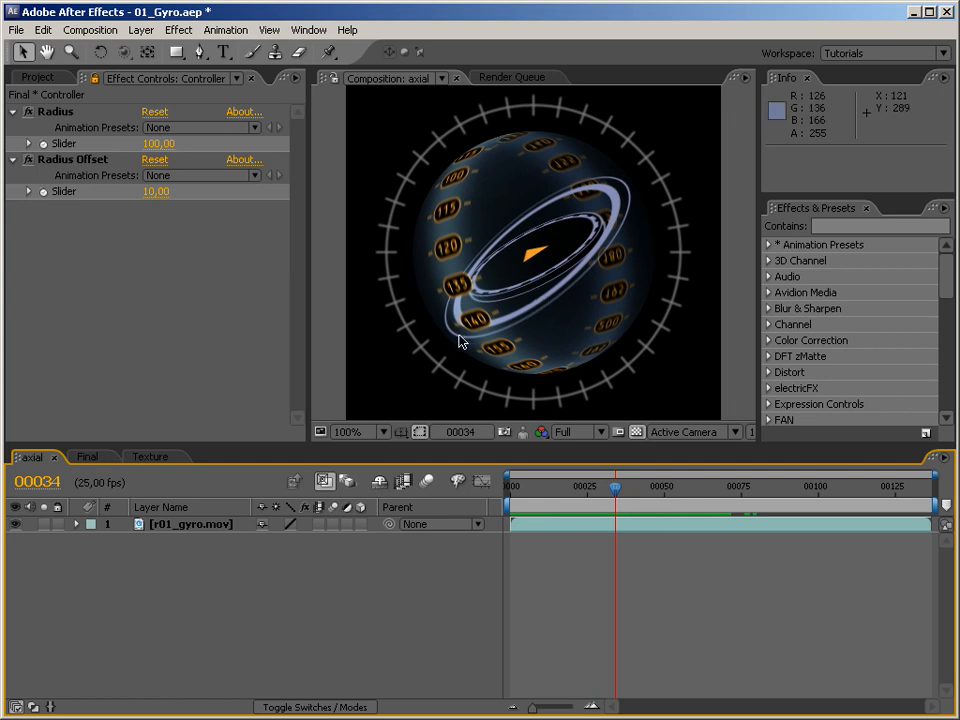
{"action": "left_click", "coordinate": [90, 457]}
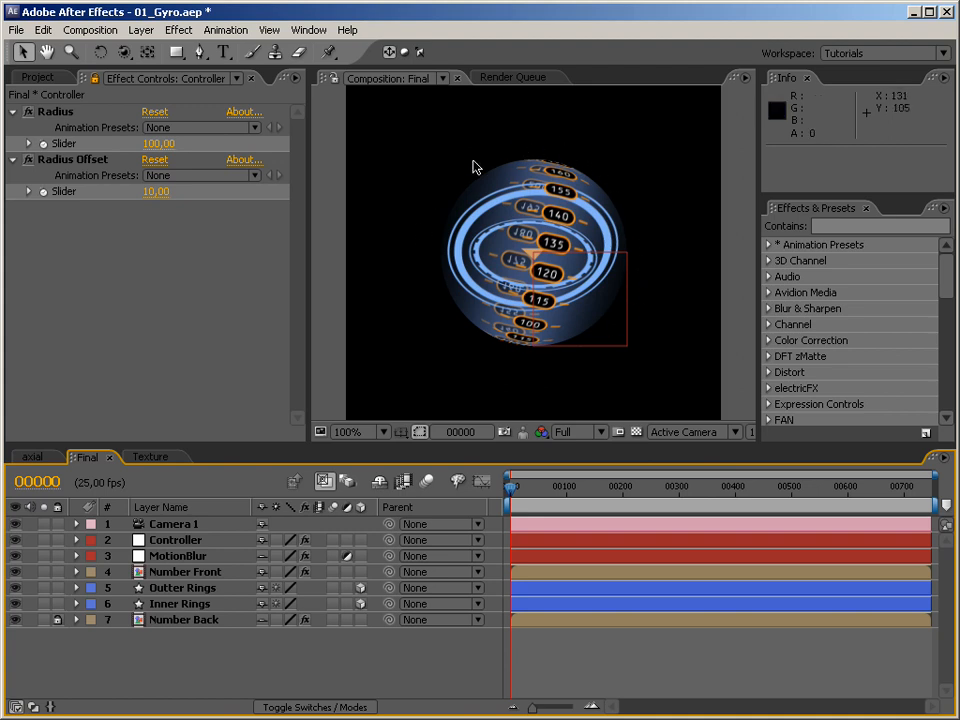
{"action": "left_click", "coordinate": [35, 457]}
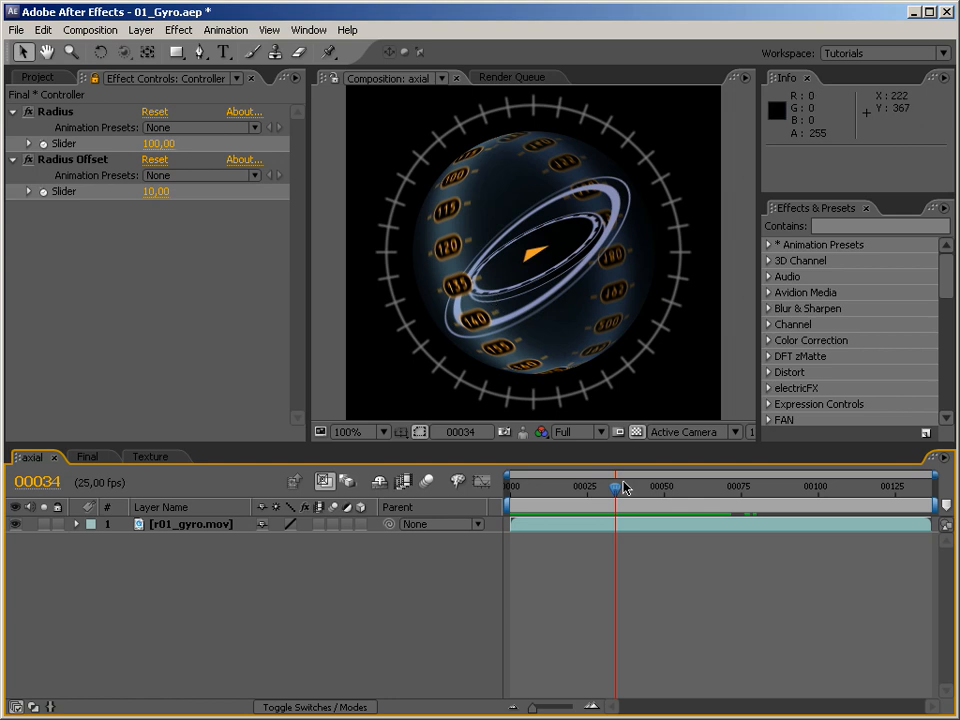
{"action": "mouse_move", "coordinate": [617, 488]}
{"action": "left_mouse_down"}
{"action": "mouse_move", "coordinate": [789, 492]}
{"action": "mouse_move", "coordinate": [531, 484]}
{"action": "mouse_move", "coordinate": [611, 483]}
{"action": "left_mouse_up"}
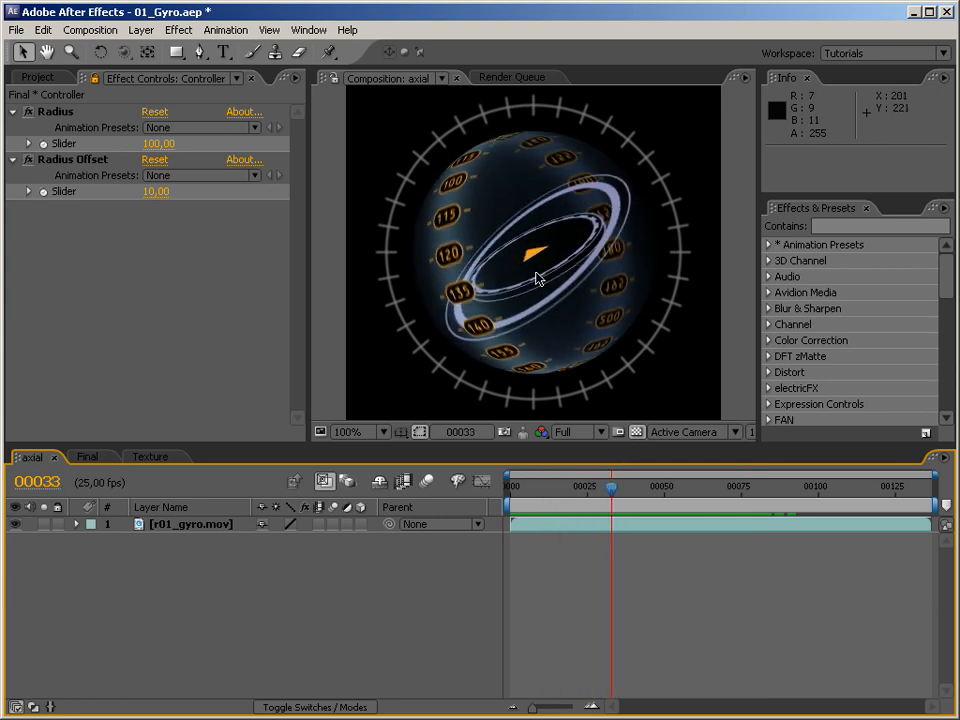
{"action": "left_click", "coordinate": [86, 456]}
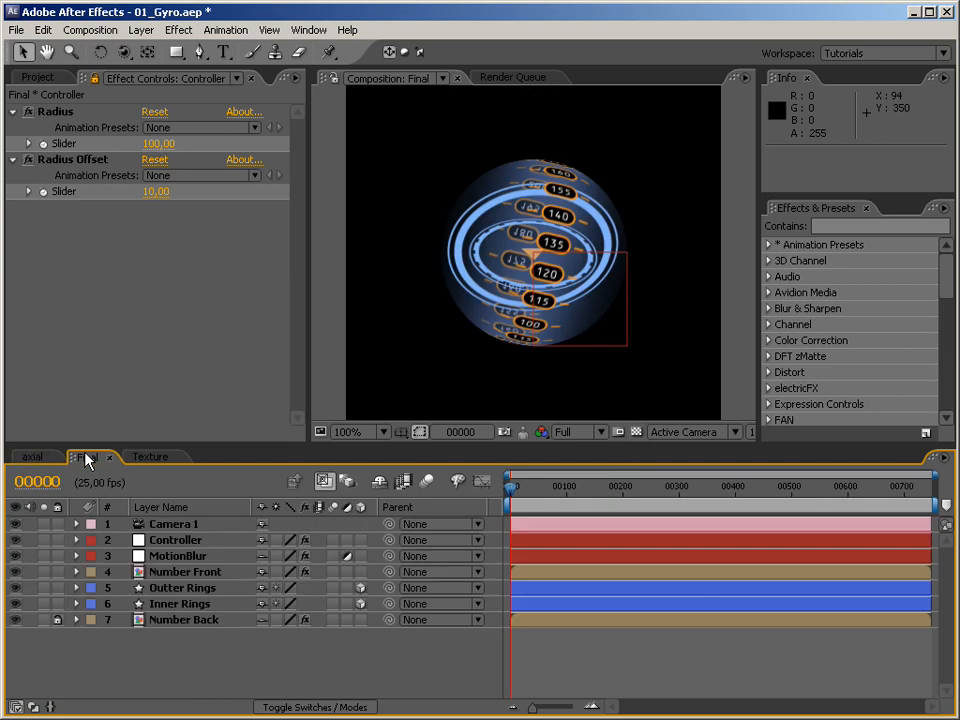
{"action": "left_click", "coordinate": [184, 604]}
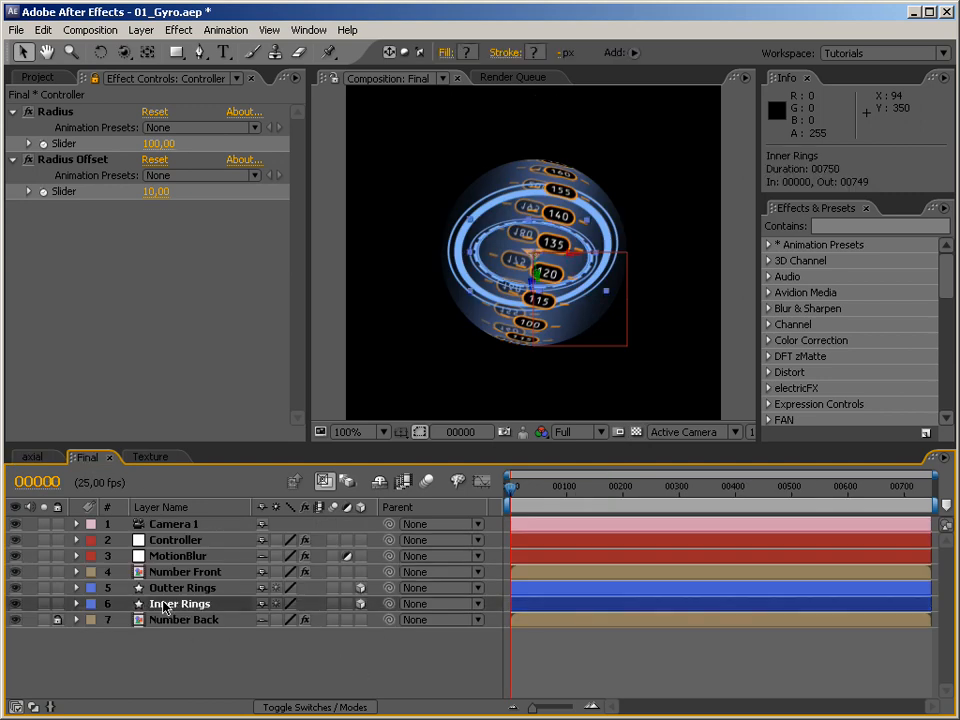
{"action": "left_click_drag", "start_coordinate": [589, 440], "coordinate": [568, 371]}
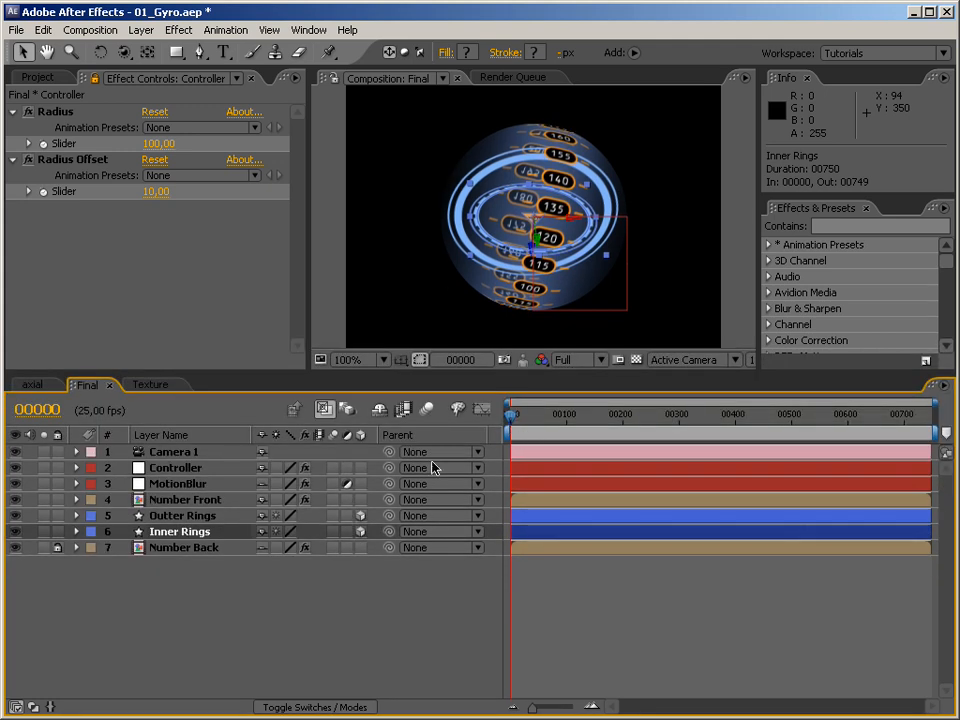
{"action": "key", "text": "F2"}
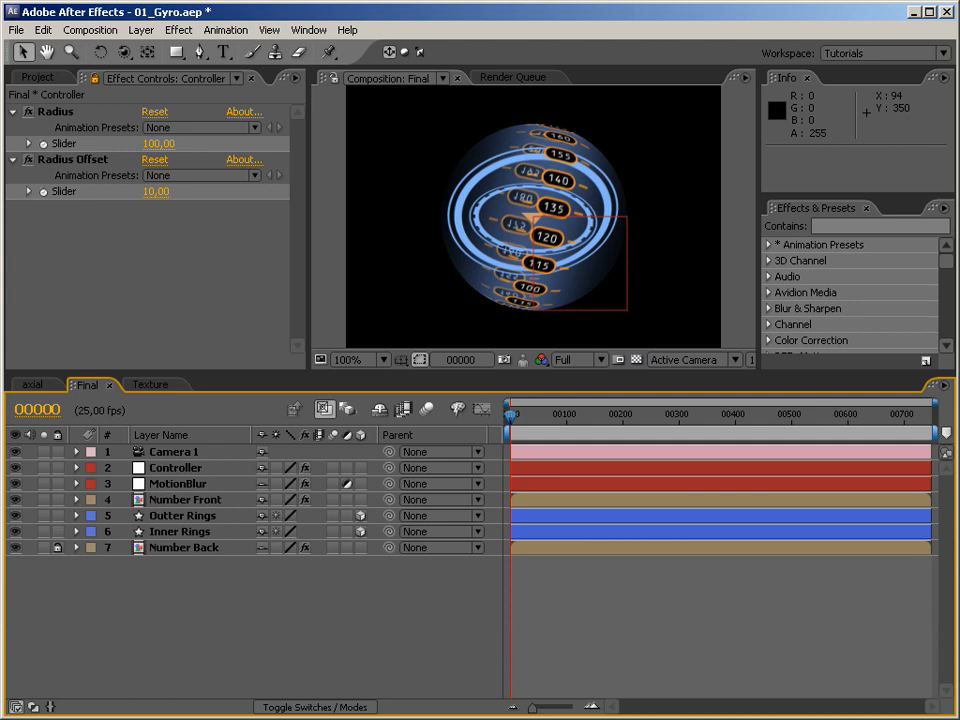
{"action": "left_click", "coordinate": [36, 384]}
{"action": "mouse_move", "coordinate": [617, 421]}
{"action": "left_mouse_down"}
{"action": "mouse_move", "coordinate": [731, 422]}
{"action": "mouse_move", "coordinate": [621, 420]}
{"action": "left_mouse_up"}
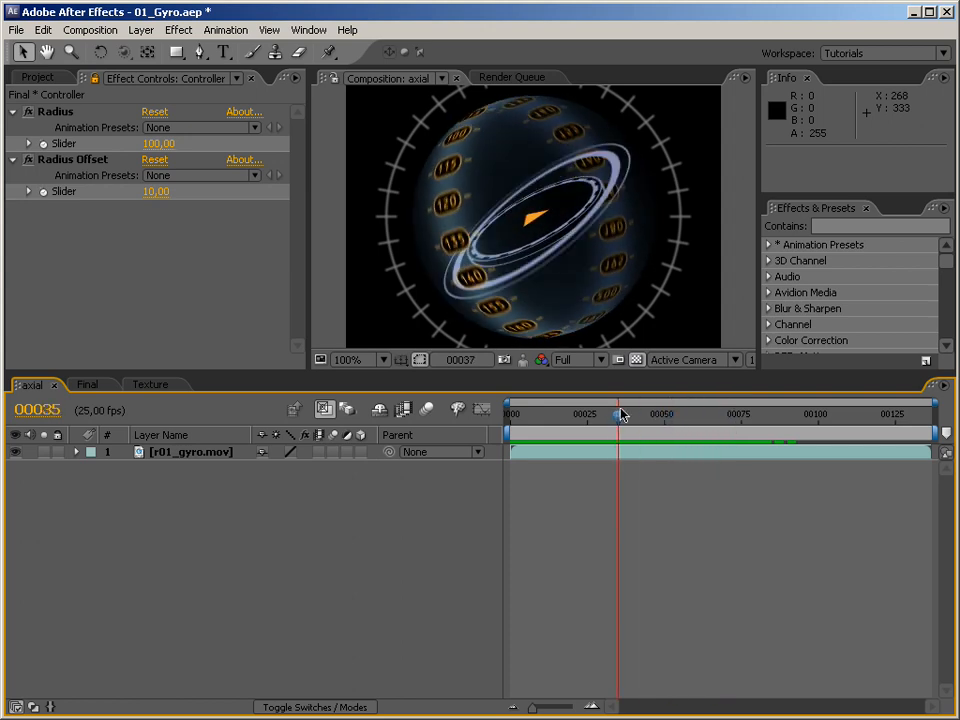
{"action": "left_click", "coordinate": [87, 384]}
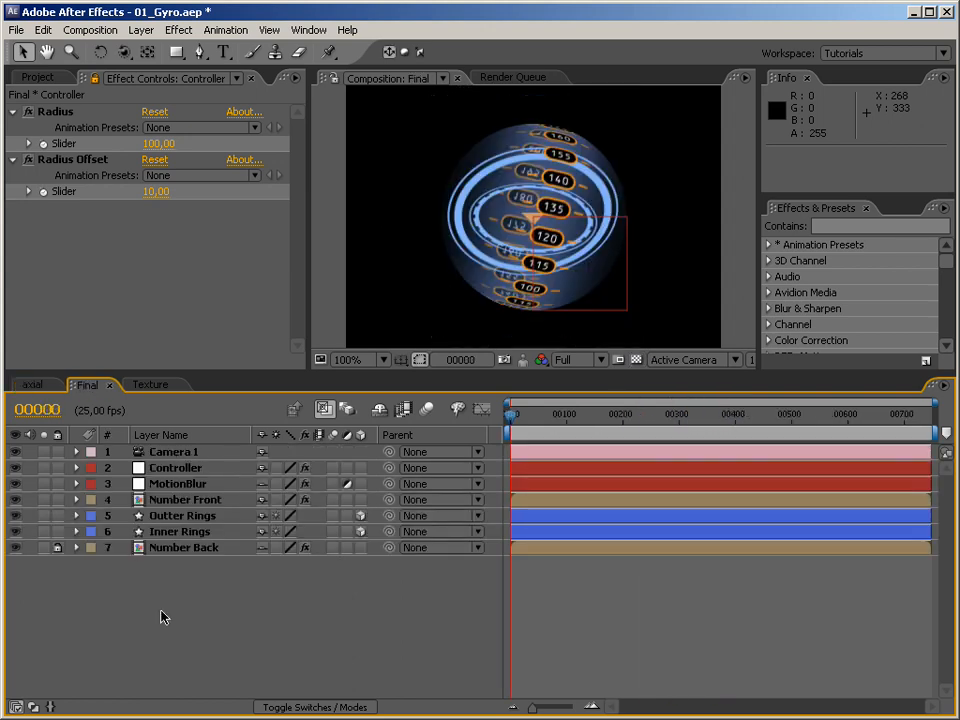
Expand the Inner Rings layer's contents and examine its Outter Ring and Inner Ring groups against the reference in the axial composition
{"action": "left_click", "coordinate": [182, 531]}
{"action": "left_click", "coordinate": [77, 532]}
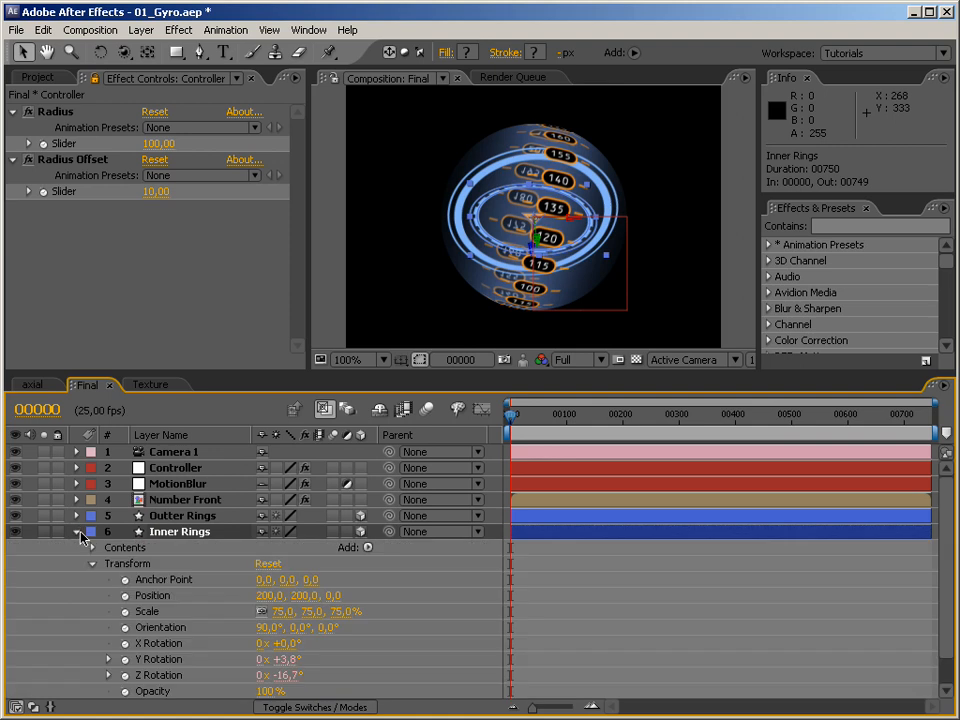
{"action": "scroll", "coordinate": [186, 553], "scroll_direction": "down", "scroll_amount": 1}
{"action": "left_click", "coordinate": [89, 565]}
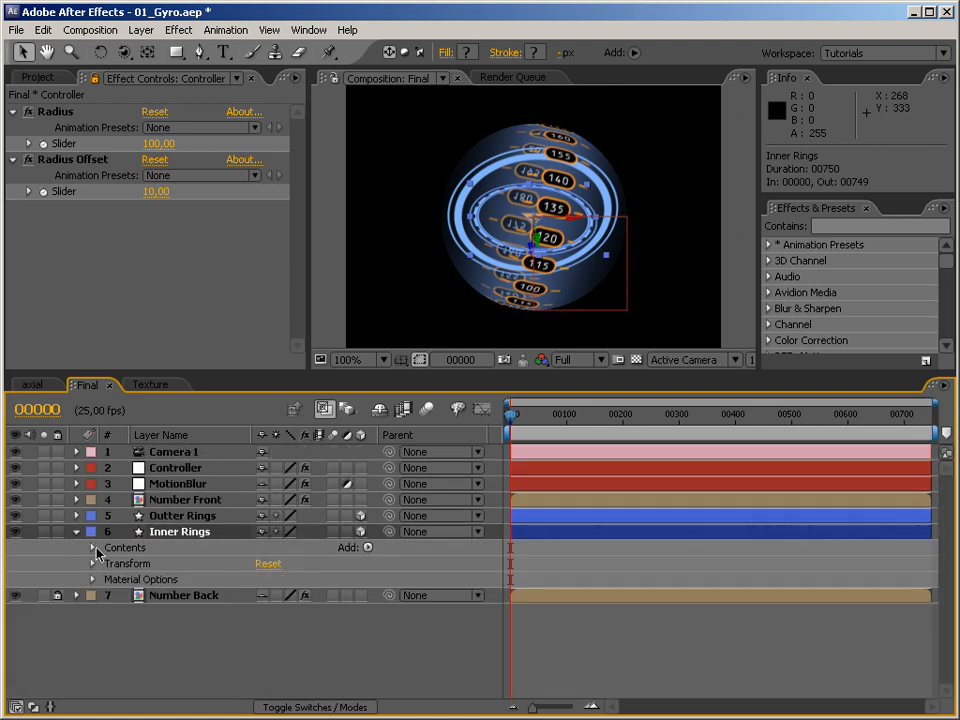
{"action": "left_click", "coordinate": [94, 548]}
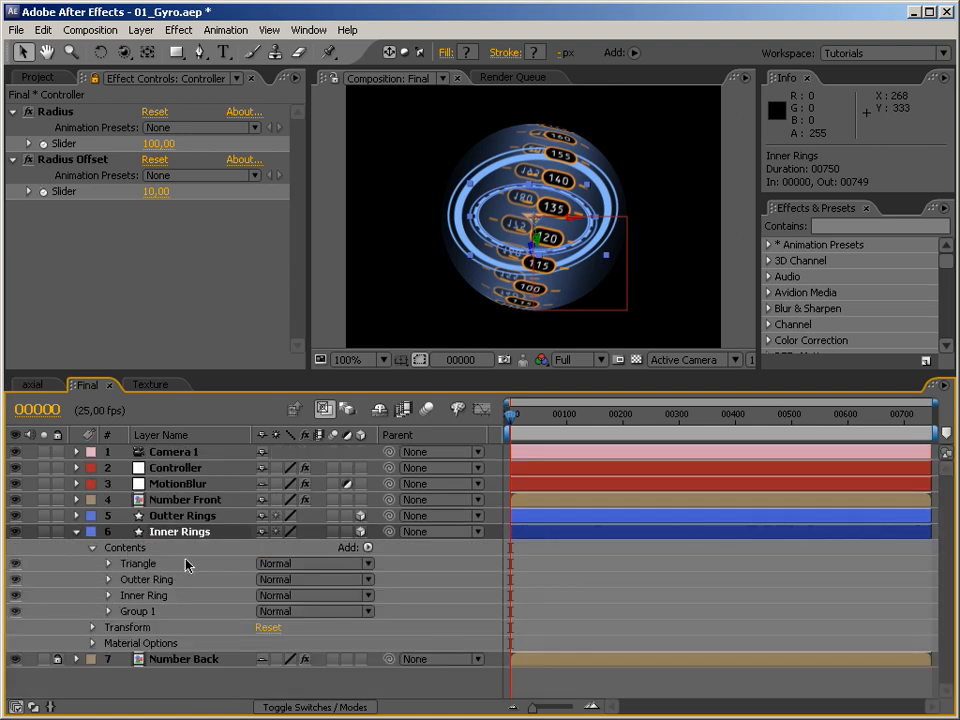
{"action": "left_click", "coordinate": [147, 581]}
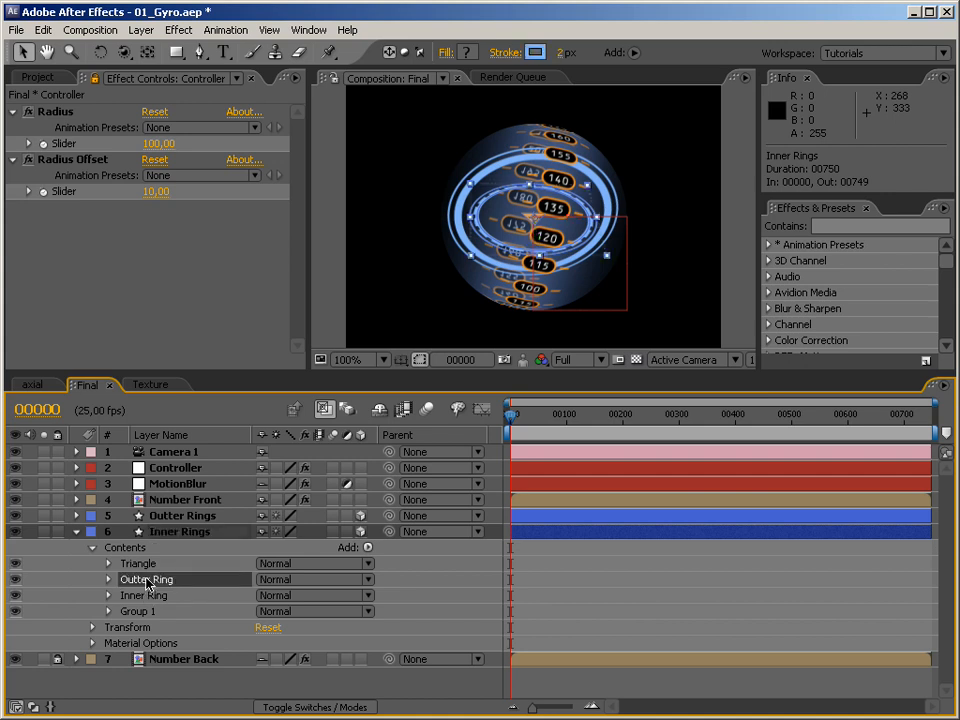
{"action": "left_click", "coordinate": [147, 596]}
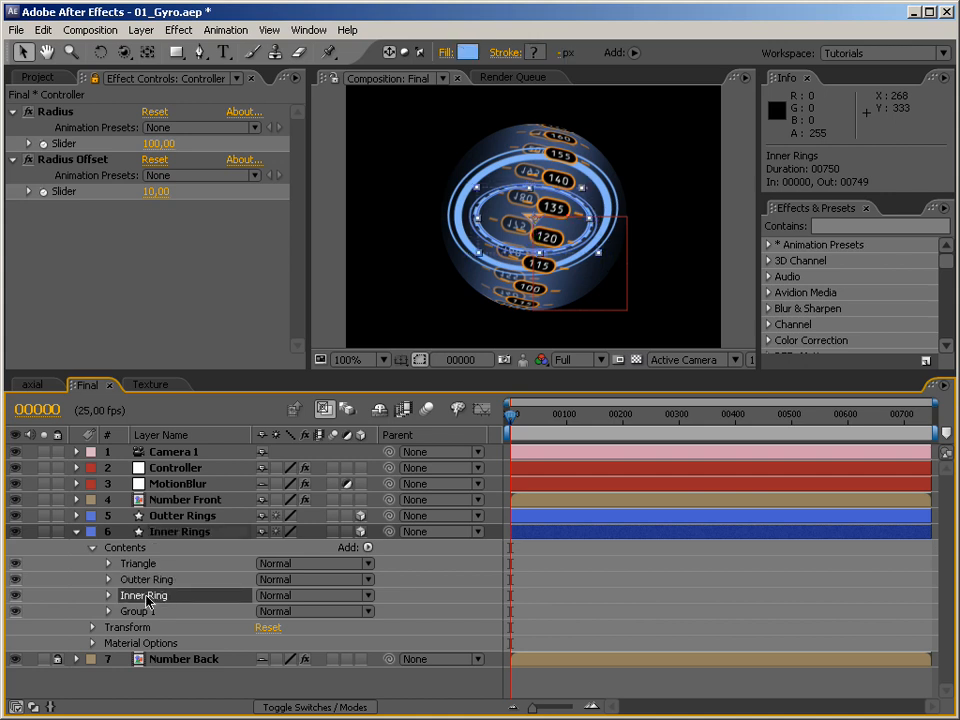
{"action": "left_click", "coordinate": [147, 580]}
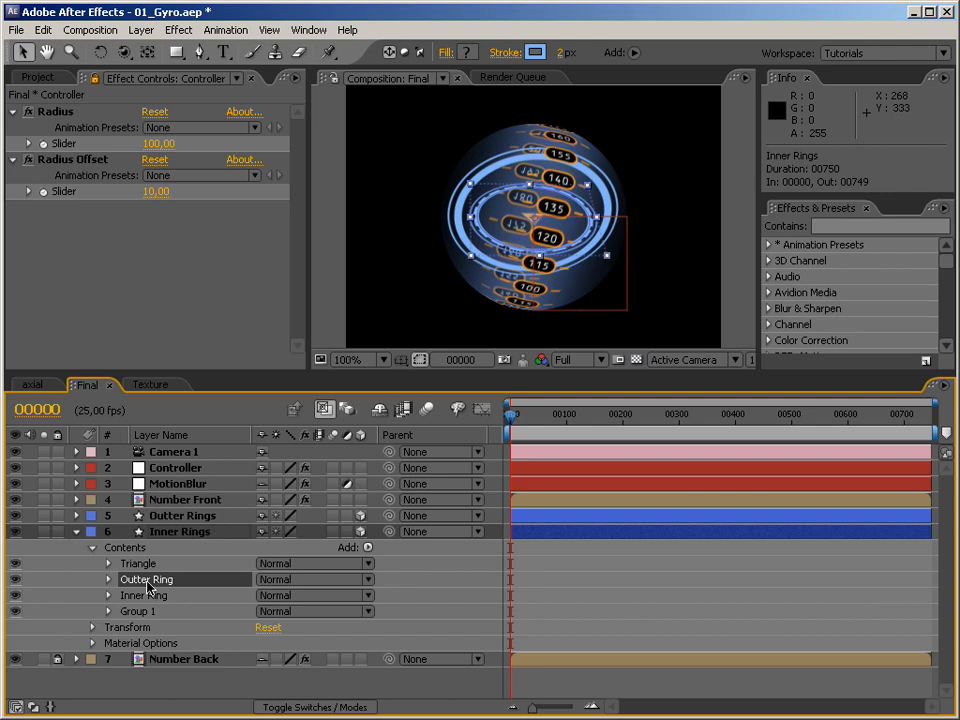
{"action": "left_click", "coordinate": [148, 597]}
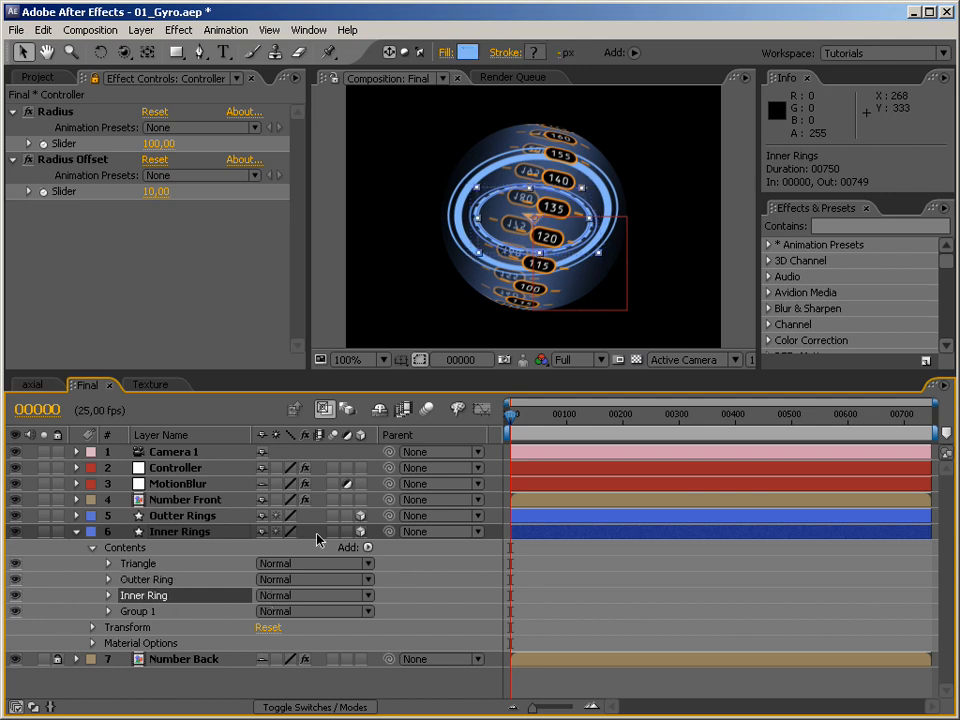
{"action": "left_click", "coordinate": [184, 540]}
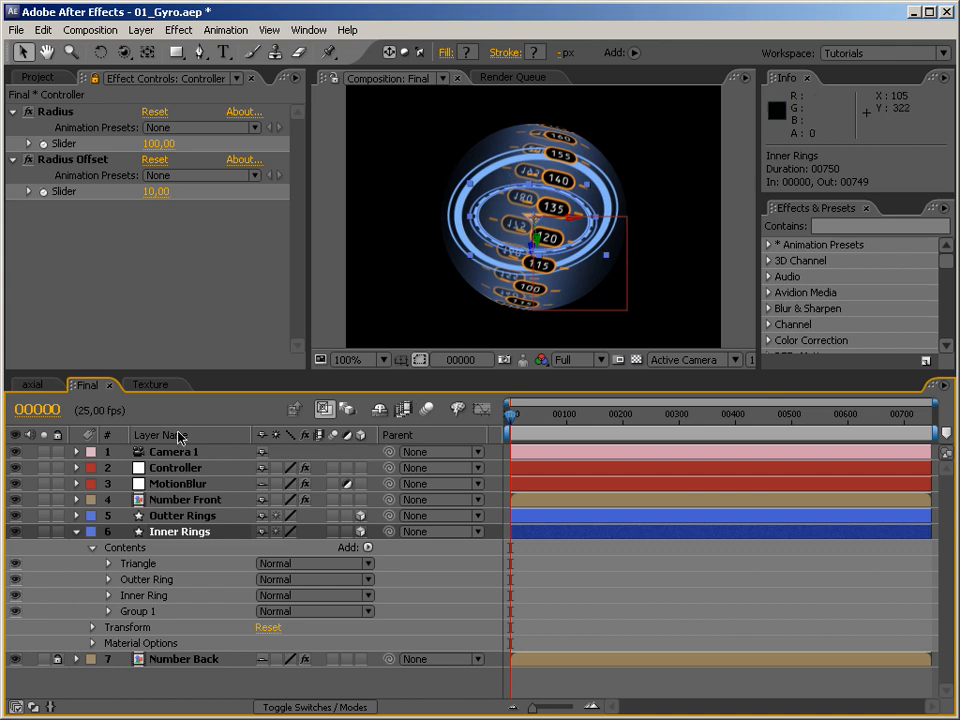
{"action": "left_click", "coordinate": [44, 386]}
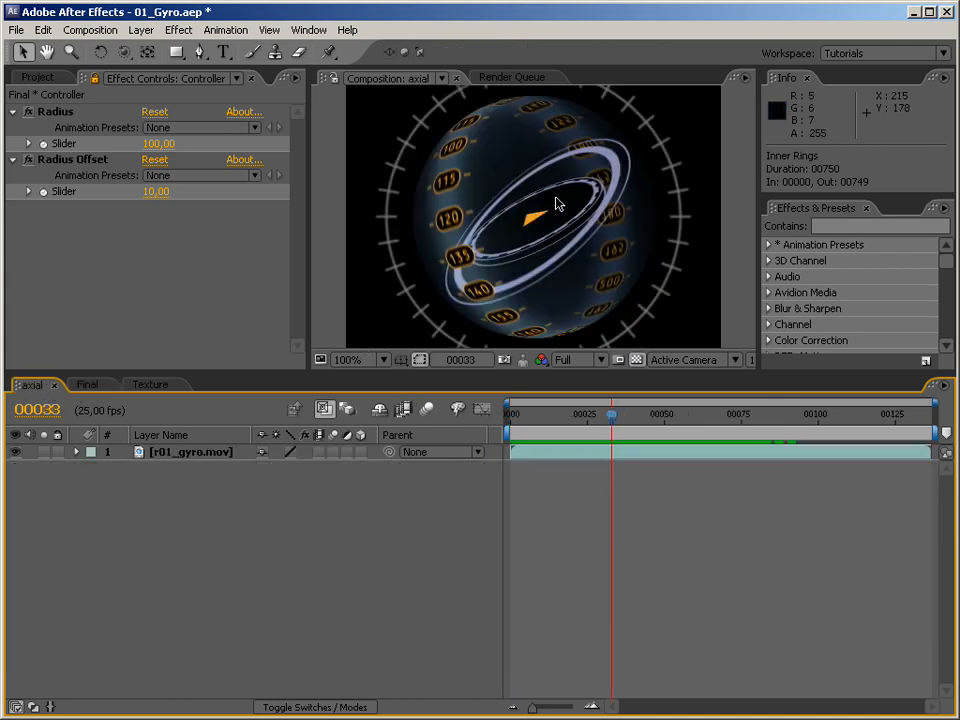
{"action": "left_click", "coordinate": [97, 386]}
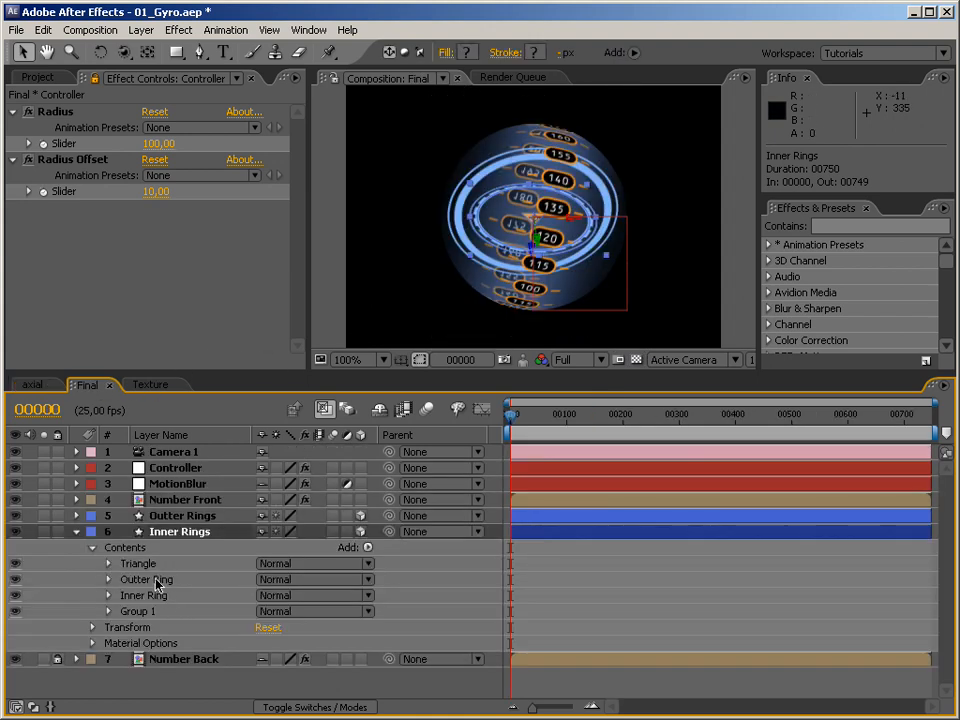
{"action": "left_click", "coordinate": [156, 579]}
{"action": "left_click", "coordinate": [137, 596]}
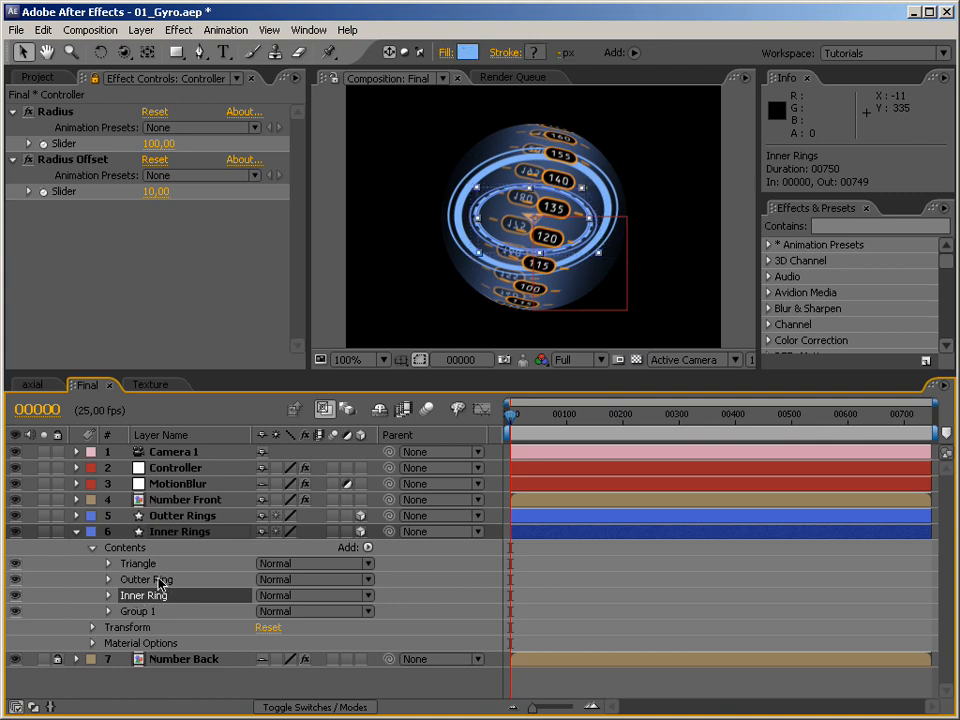
Add a fill to the Outter Ring group of the Inner Rings layer
{"action": "left_click", "coordinate": [155, 582]}
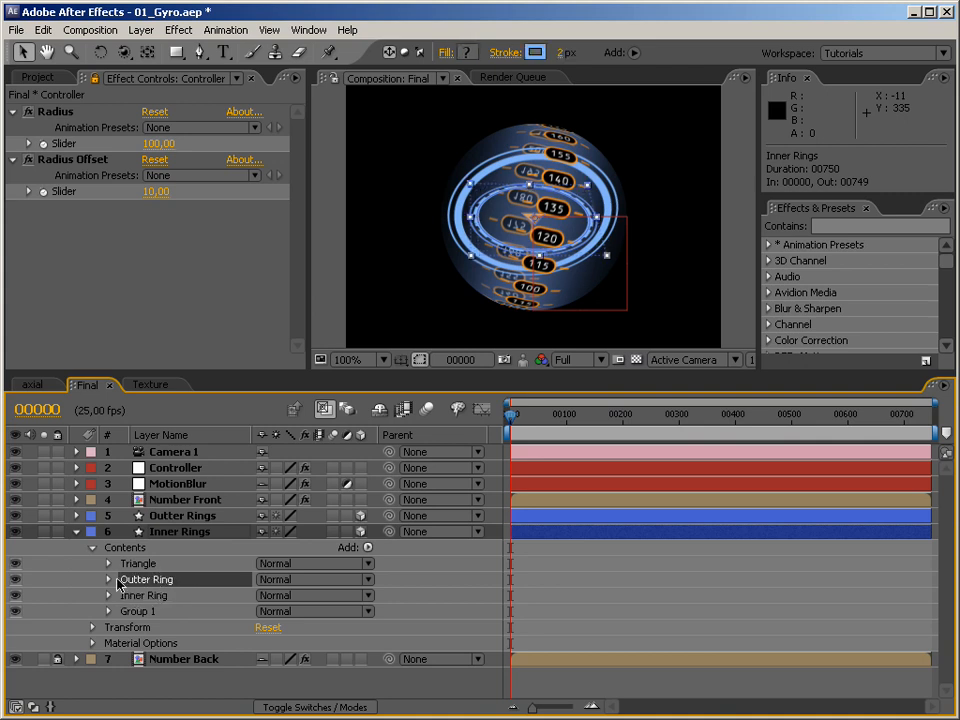
{"action": "left_click", "coordinate": [108, 579]}
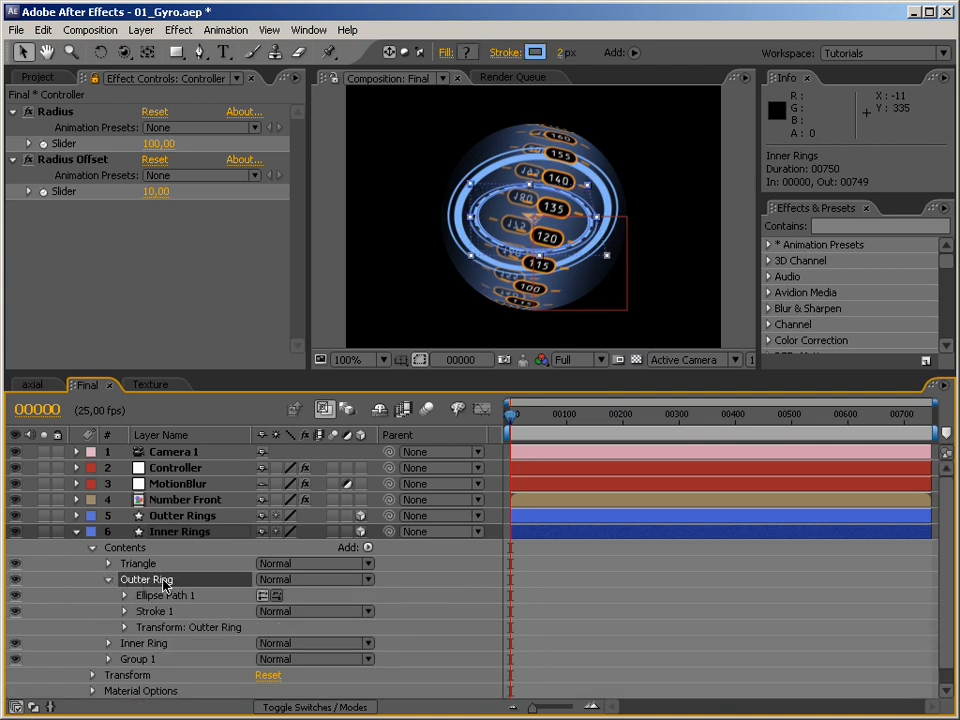
{"action": "left_click", "coordinate": [368, 548]}
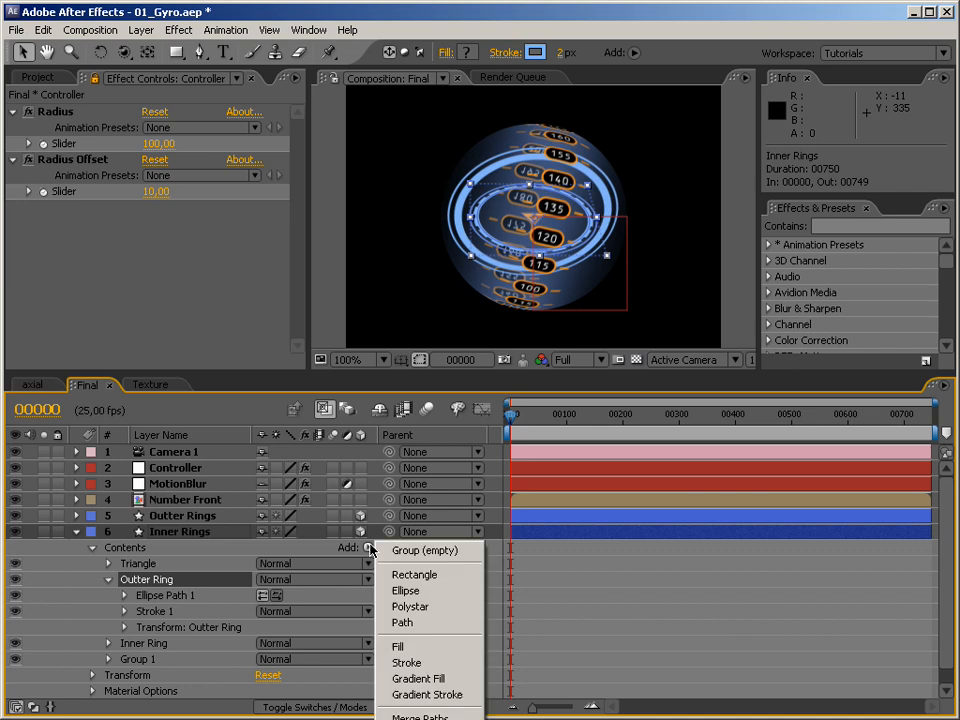
{"action": "left_click", "coordinate": [414, 646]}
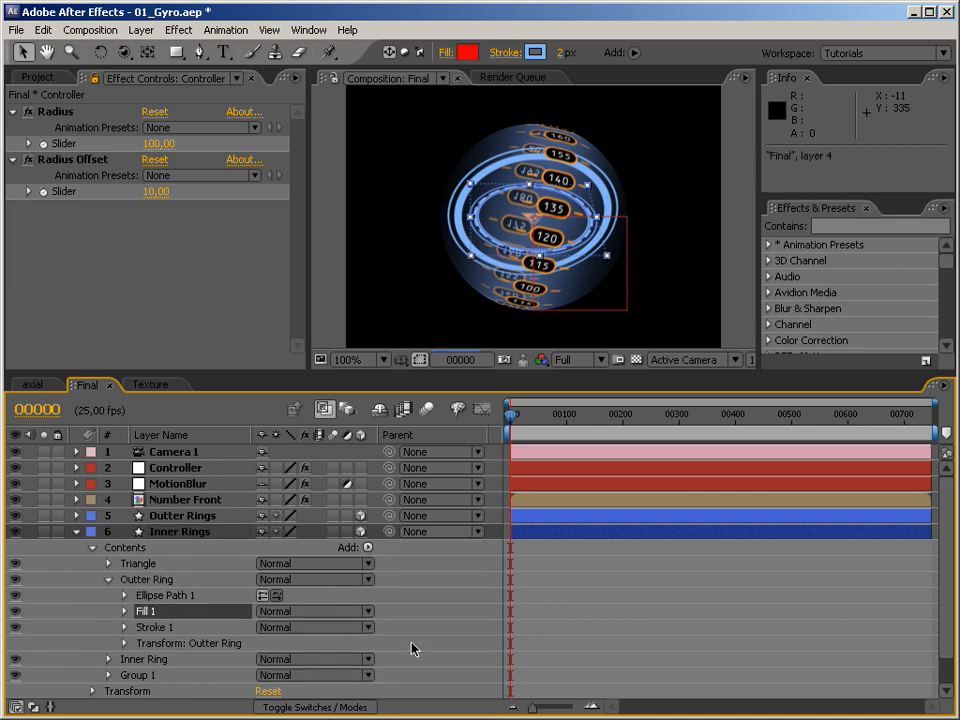
Set the Outter Ring's fill color to black (000000)
{"action": "left_click", "coordinate": [125, 612]}
{"action": "left_click", "coordinate": [265, 659]}
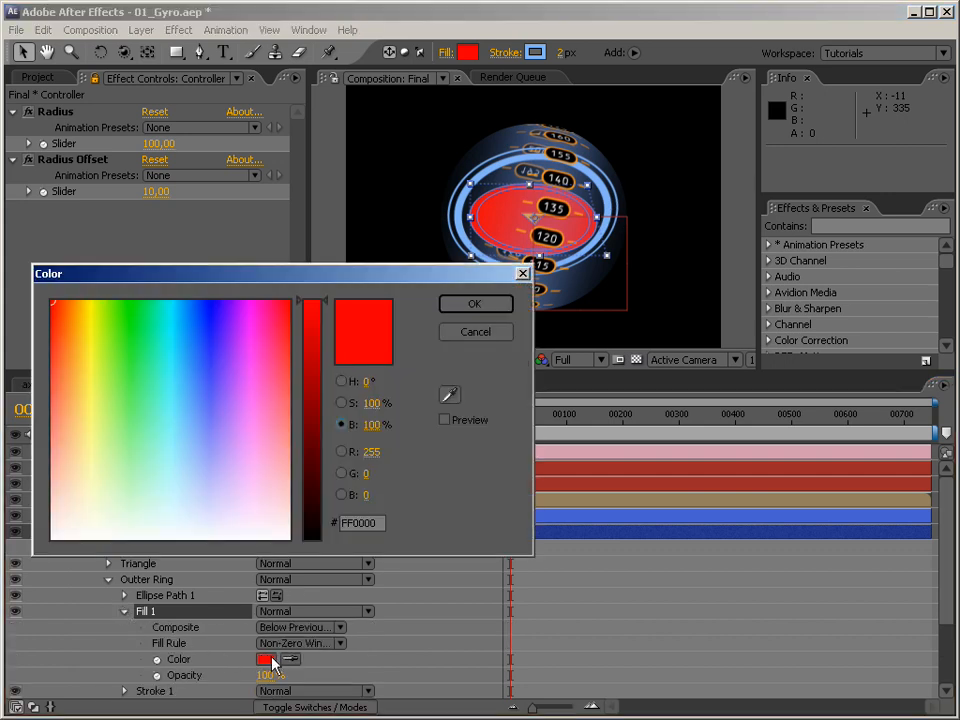
{"action": "left_click_drag", "start_coordinate": [326, 540], "coordinate": [315, 553]}
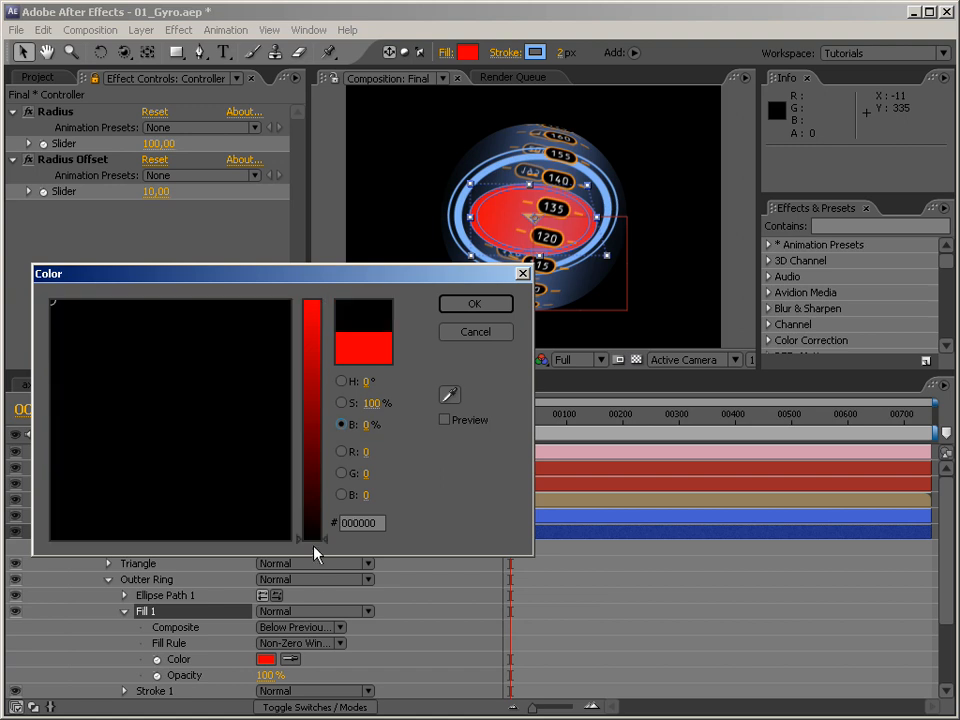
{"action": "left_click", "coordinate": [473, 305]}
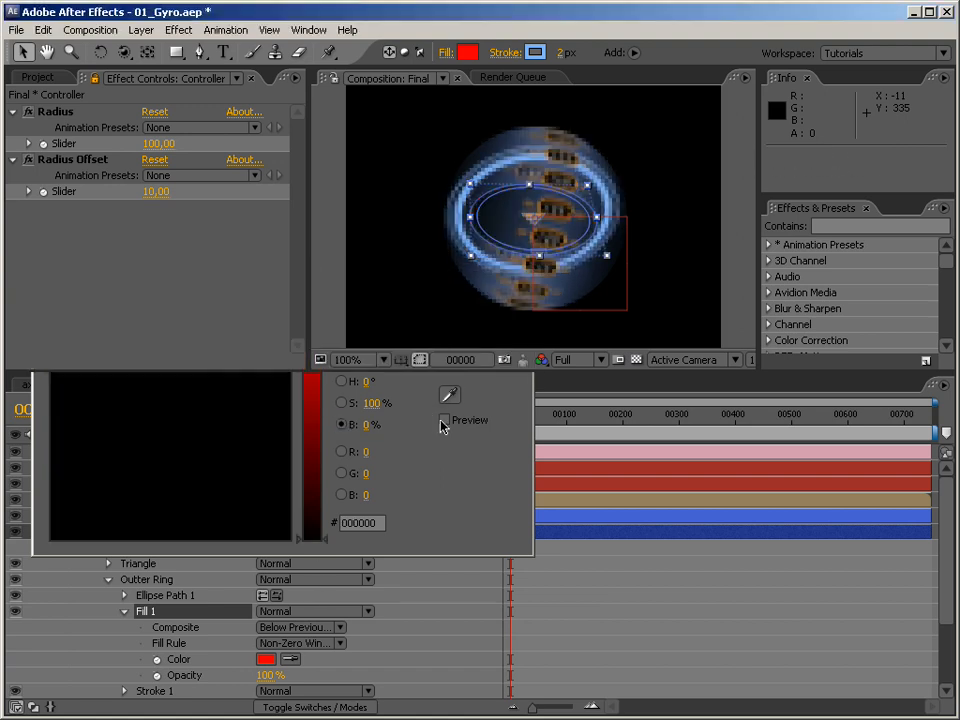
Collapse the Outter Ring group and move it below the Inner Ring group in the layer's contents
{"action": "left_click", "coordinate": [125, 612]}
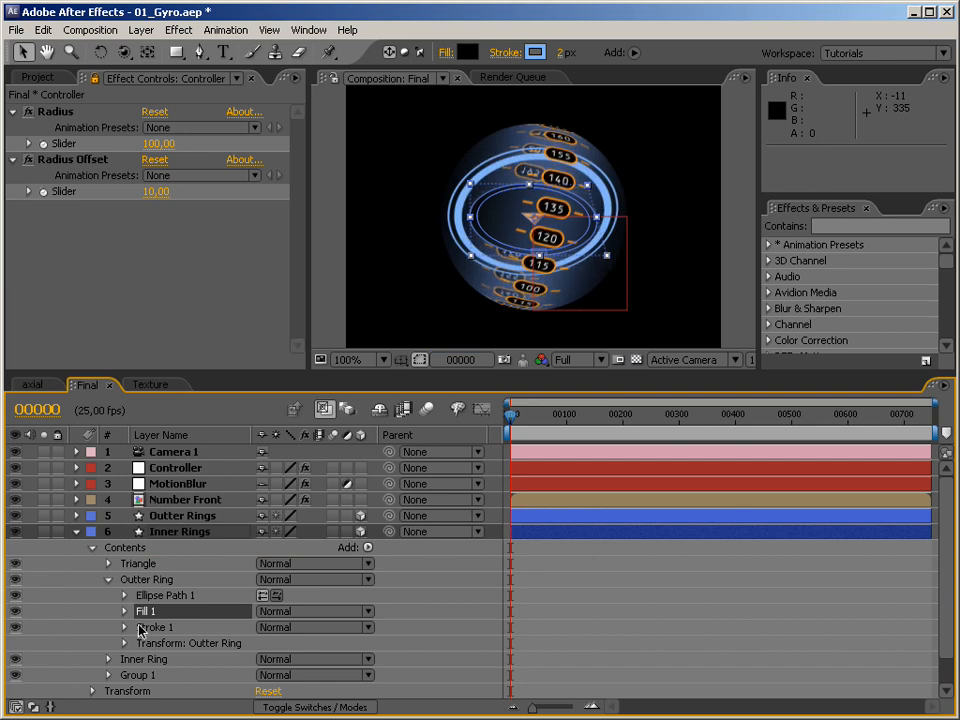
{"action": "left_click", "coordinate": [107, 581]}
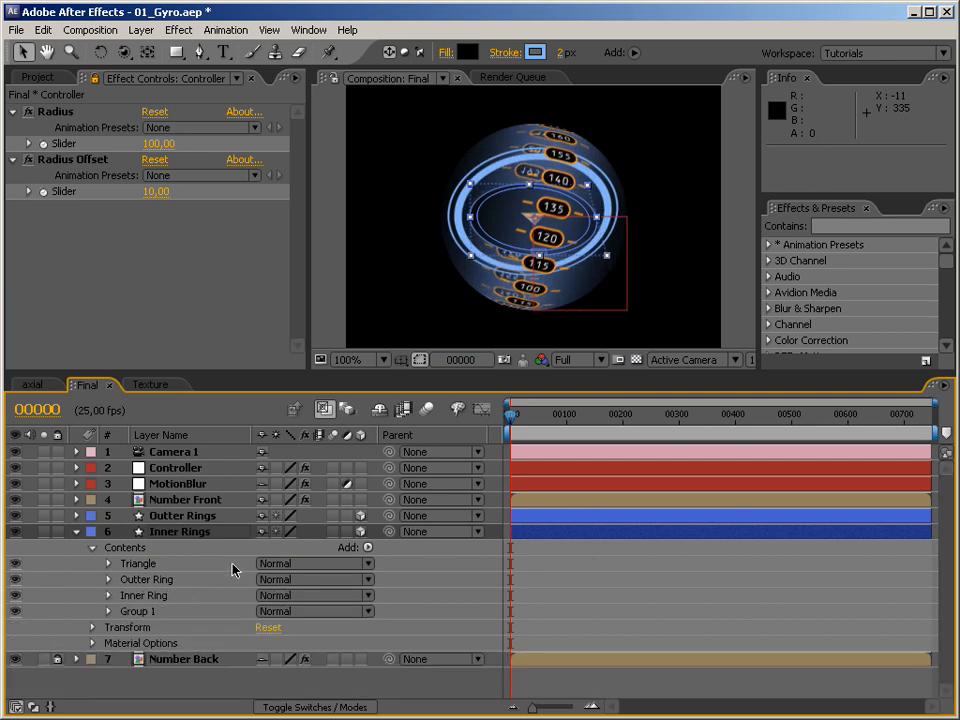
{"action": "left_click_drag", "start_coordinate": [144, 585], "coordinate": [137, 605]}
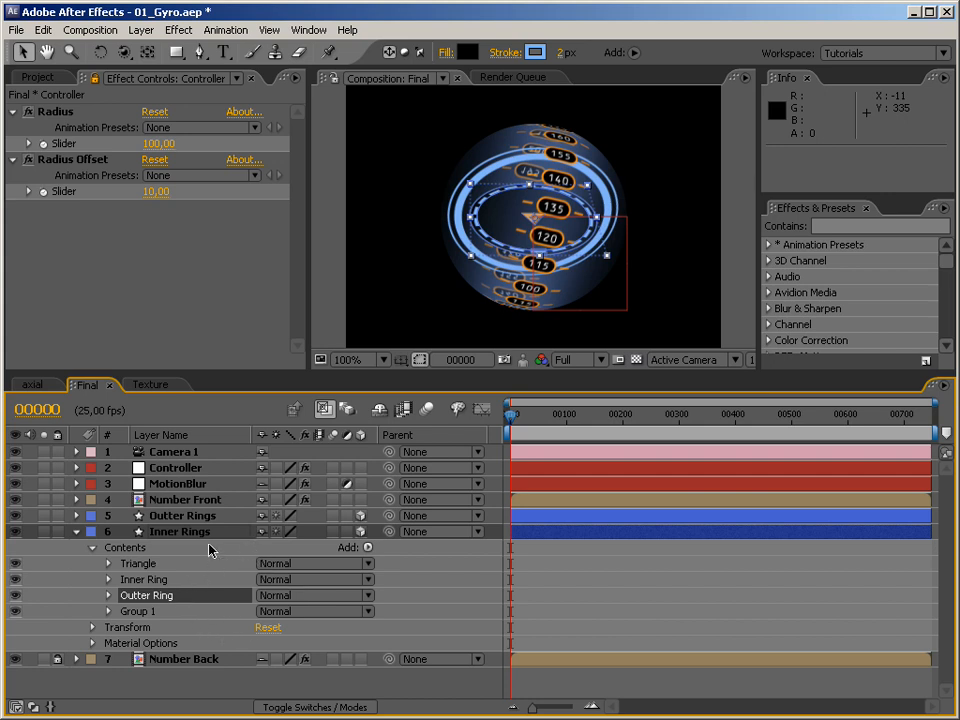
Mark all layers except Controller and Inner Rings as shy and hide the shy layers in the timeline
{"action": "left_click", "coordinate": [261, 452]}
{"action": "left_click", "coordinate": [262, 501]}
{"action": "left_click", "coordinate": [379, 409]}
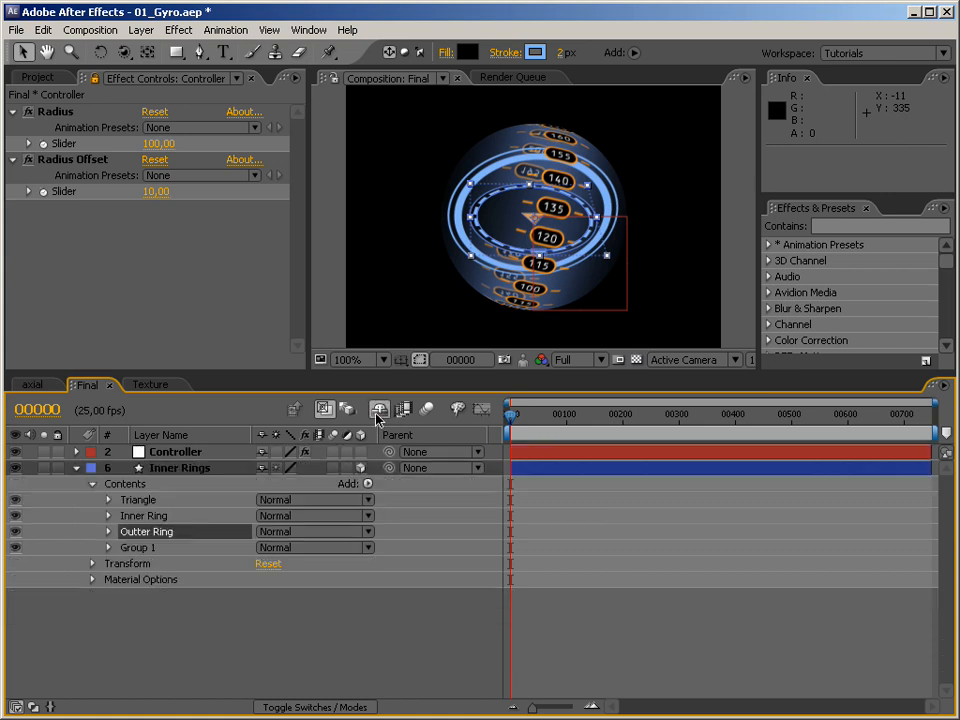
Search the presets for "3ds" and apply the 3DShapeExtruder preset from the PolygonStudio folder to the Inner Rings layer
{"action": "left_click", "coordinate": [183, 478]}
{"action": "left_click", "coordinate": [857, 227]}
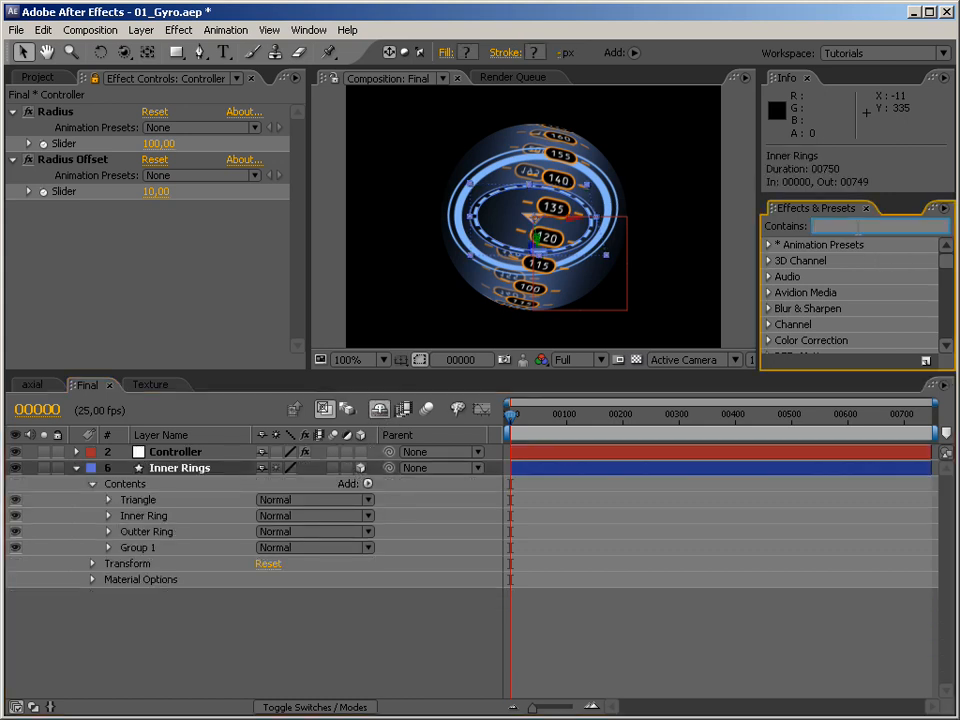
{"action": "type", "text": "3ds"}
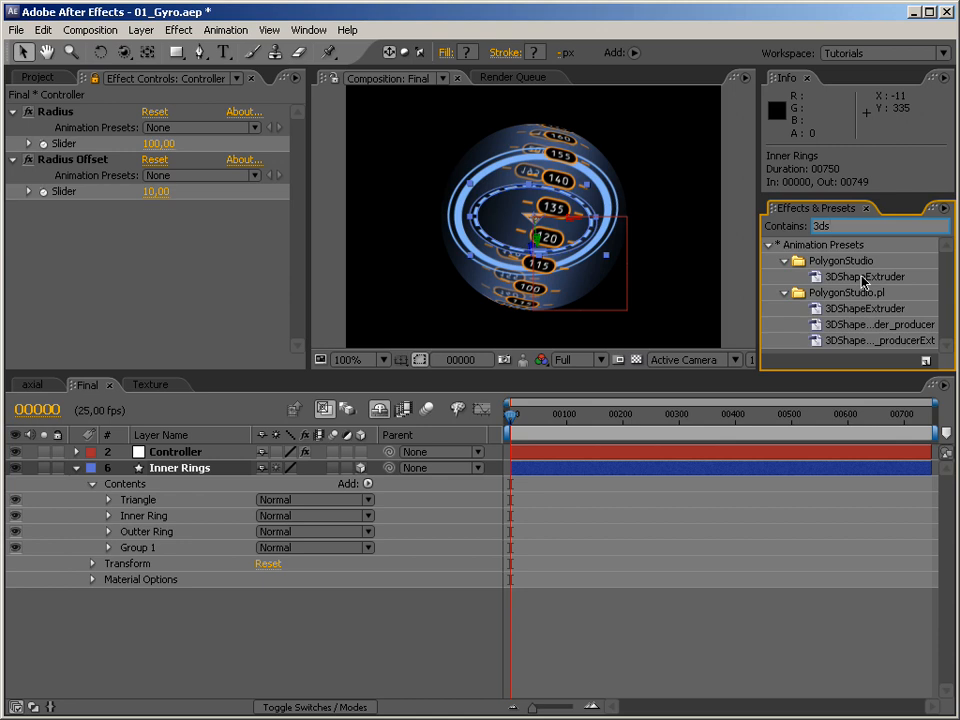
{"action": "left_click_drag", "start_coordinate": [884, 284], "coordinate": [188, 474]}
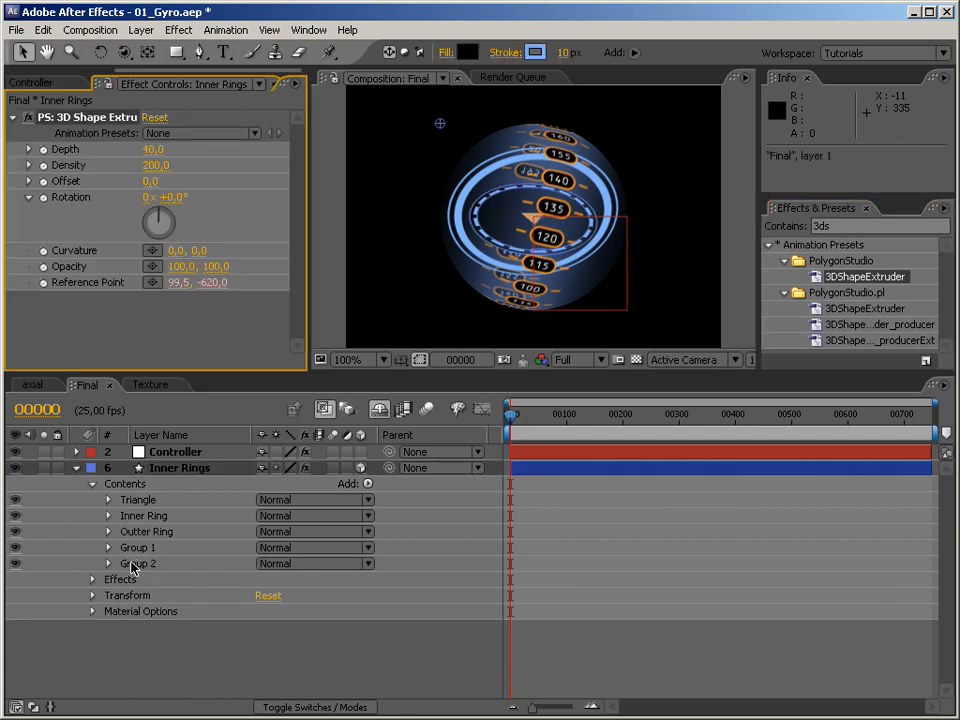
Rename Group 2 in the Inner Rings layer's contents to "3dShapeExtruder"
{"action": "left_click", "coordinate": [203, 565]}
{"action": "key", "text": "Return"}
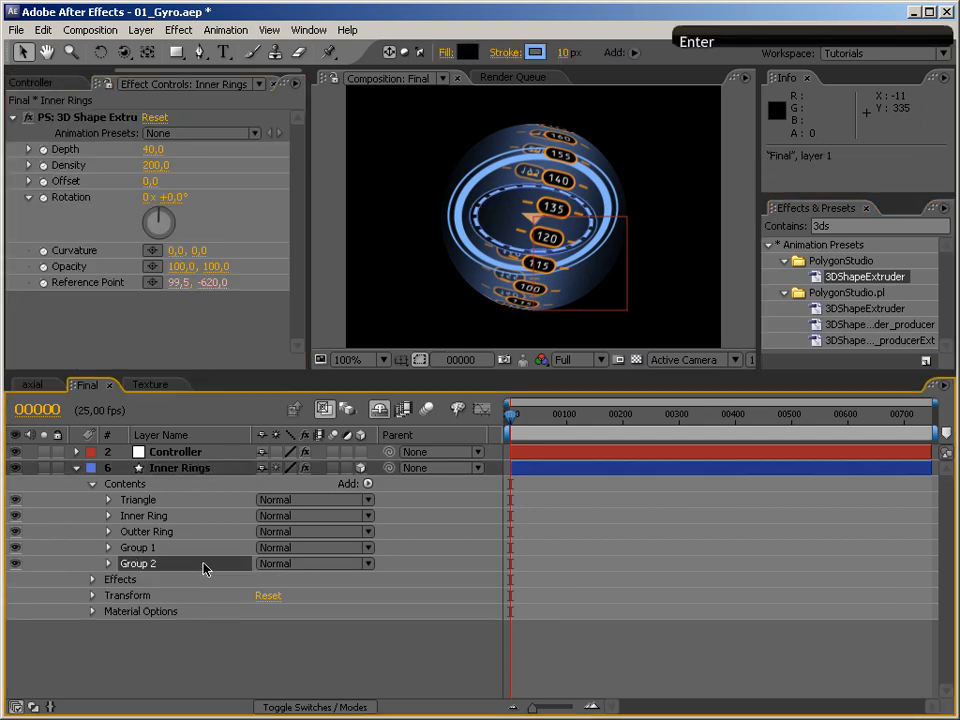
{"action": "type", "text": "3dSha"}
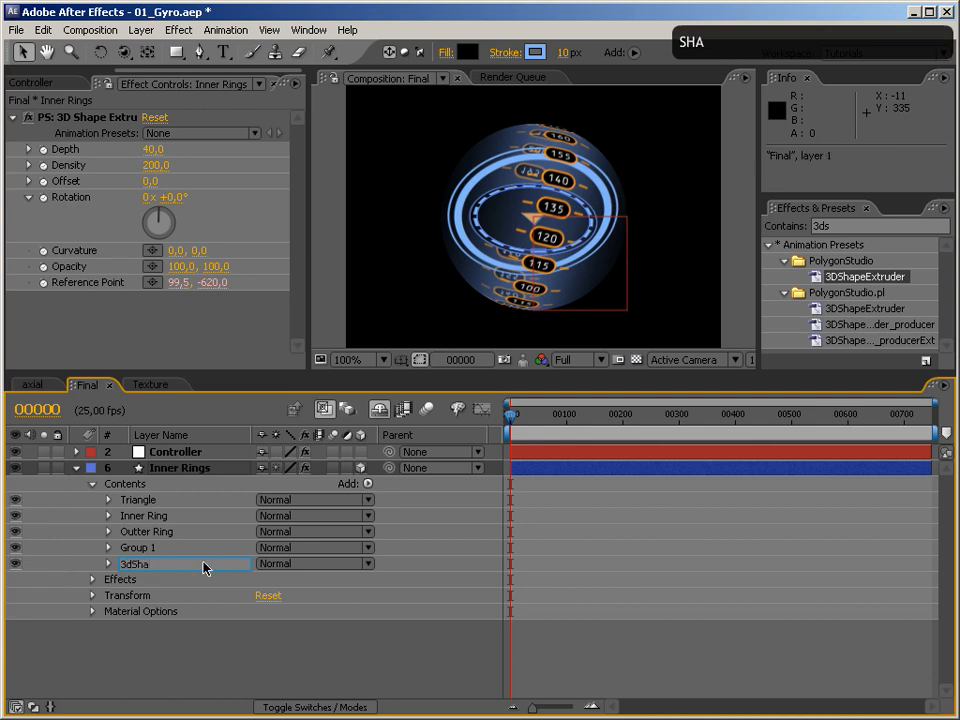
{"action": "type", "text": "peExtruder"}
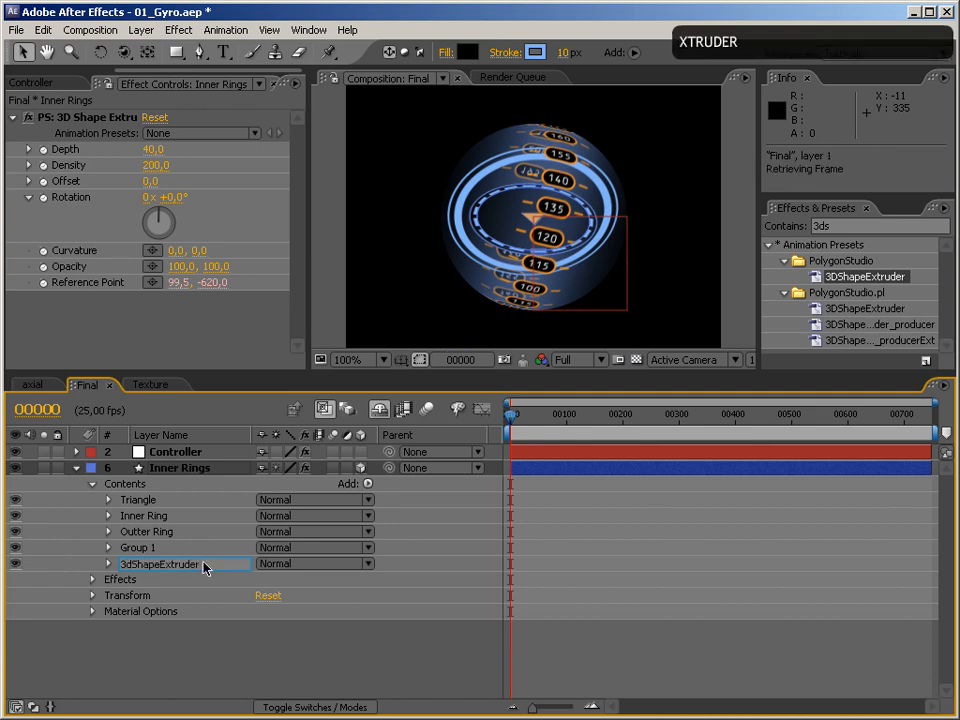
{"action": "key", "text": "Return"}
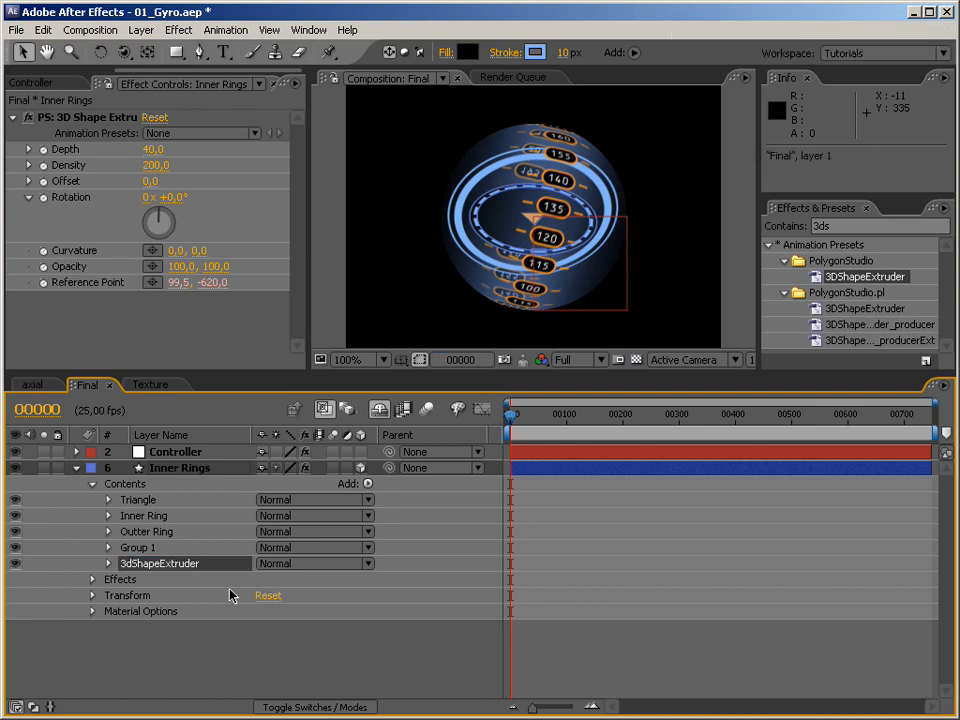
Duplicate the Outter Ring group and place the copy inside the 3dShapeExtruder group, above its repeater
{"action": "left_click", "coordinate": [109, 564]}
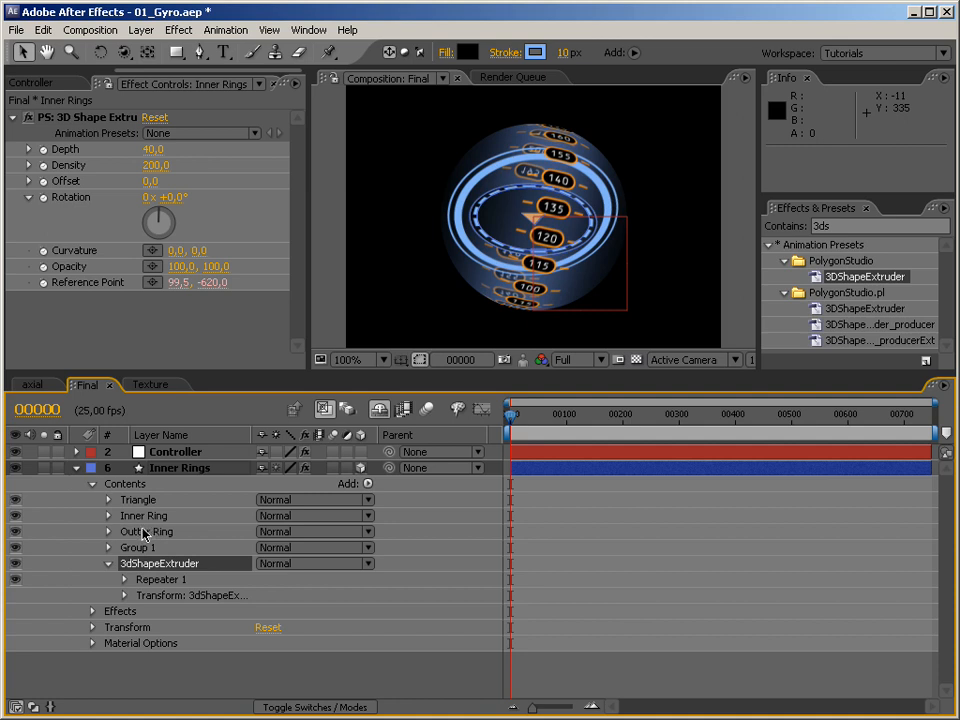
{"action": "left_click", "coordinate": [162, 581]}
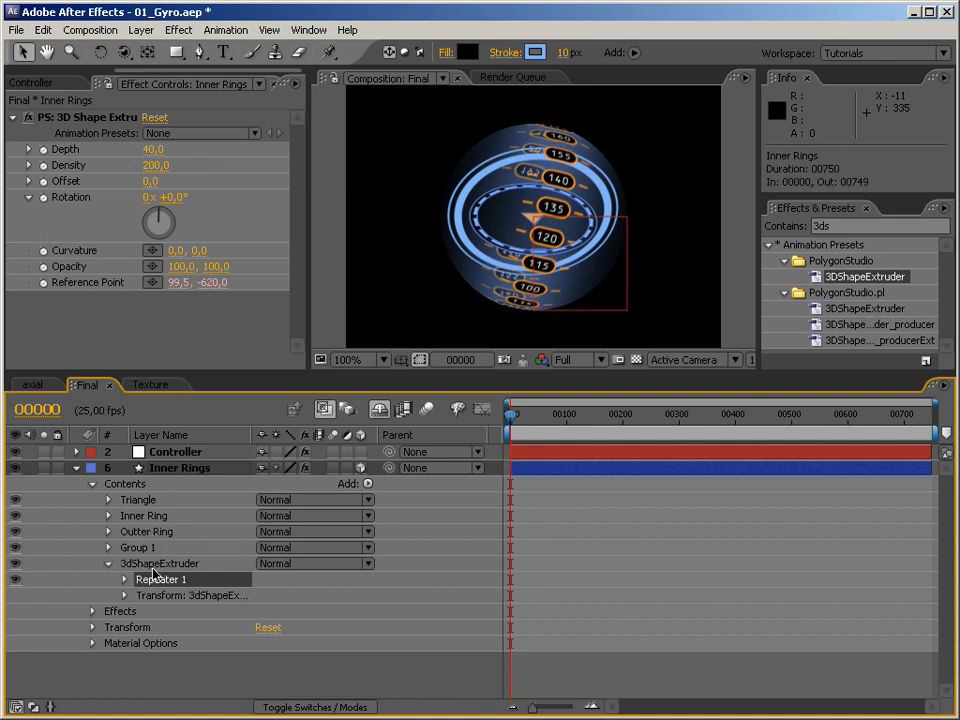
{"action": "left_click", "coordinate": [146, 533]}
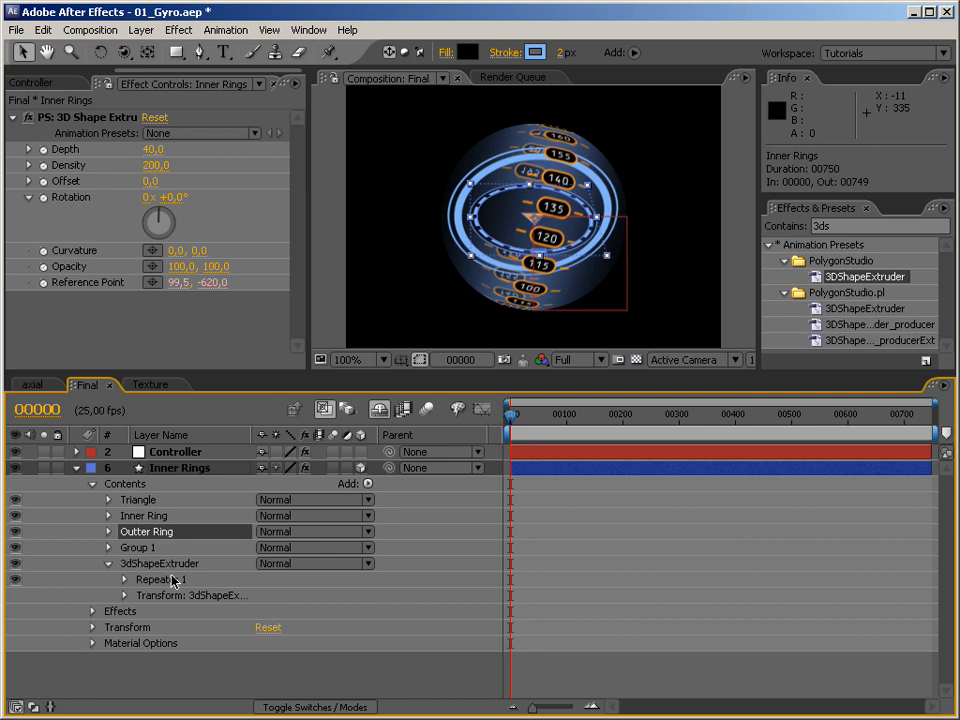
{"action": "key", "text": "ctrl+d"}
{"action": "left_click_drag", "start_coordinate": [167, 539], "coordinate": [175, 595]}
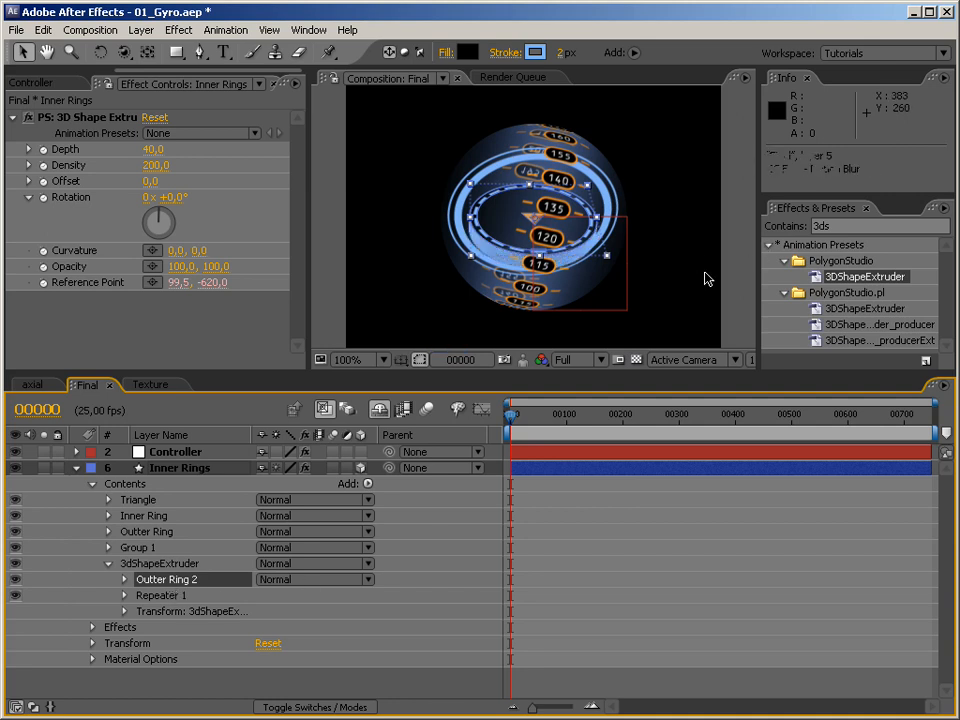
{"action": "left_click", "coordinate": [632, 298]}
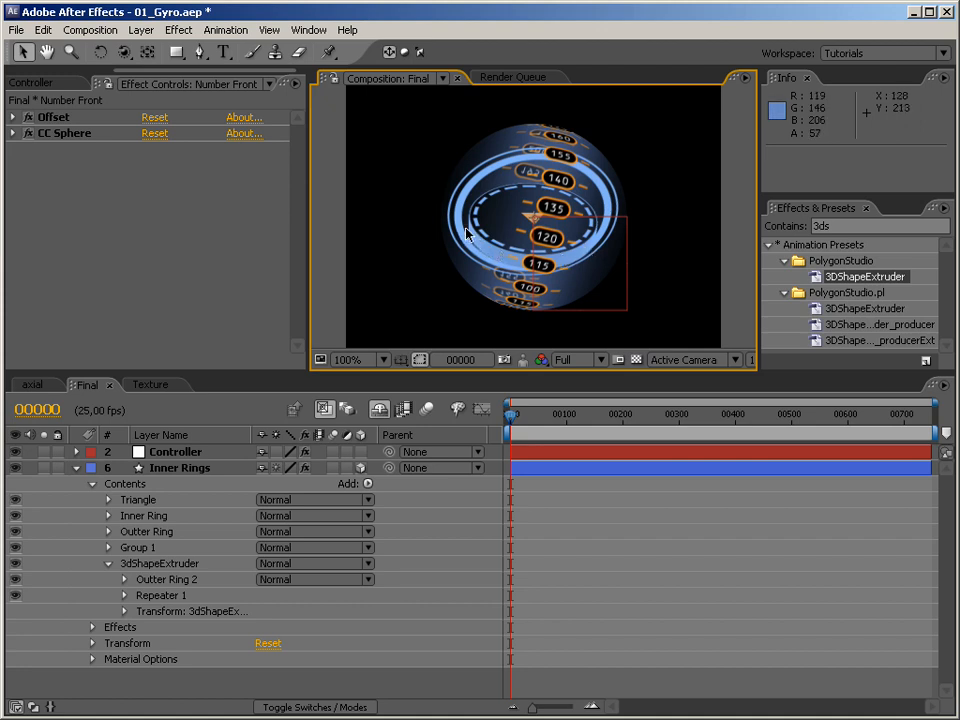
Delete the stroke from the ring copy inside the 3dShapeExtruder group and collapse that copy
{"action": "left_click", "coordinate": [158, 563]}
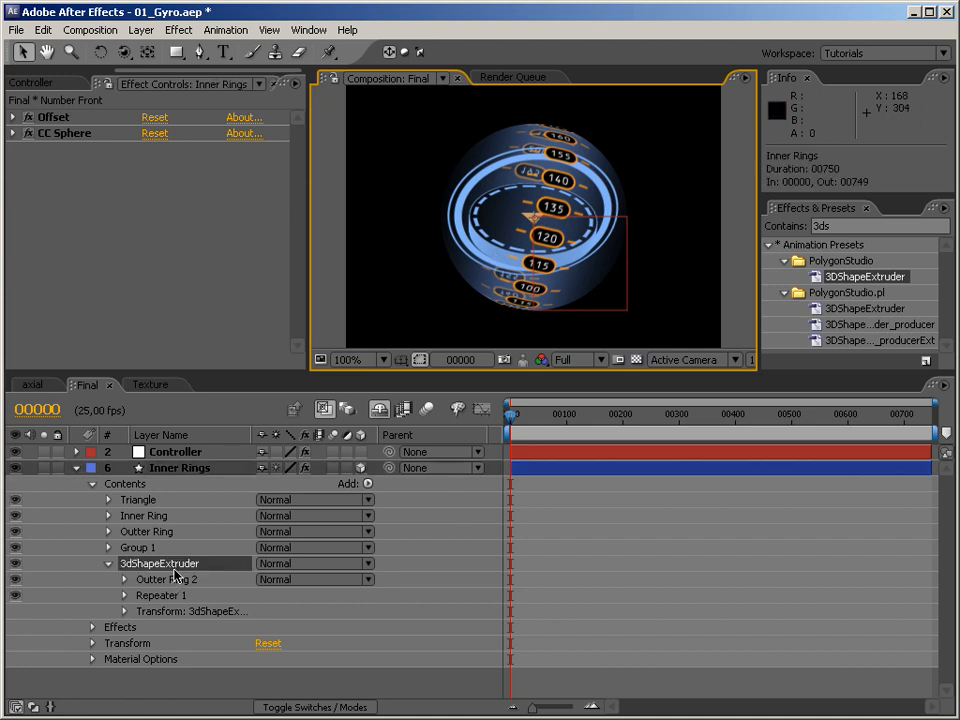
{"action": "left_click", "coordinate": [133, 580]}
{"action": "left_click", "coordinate": [125, 580]}
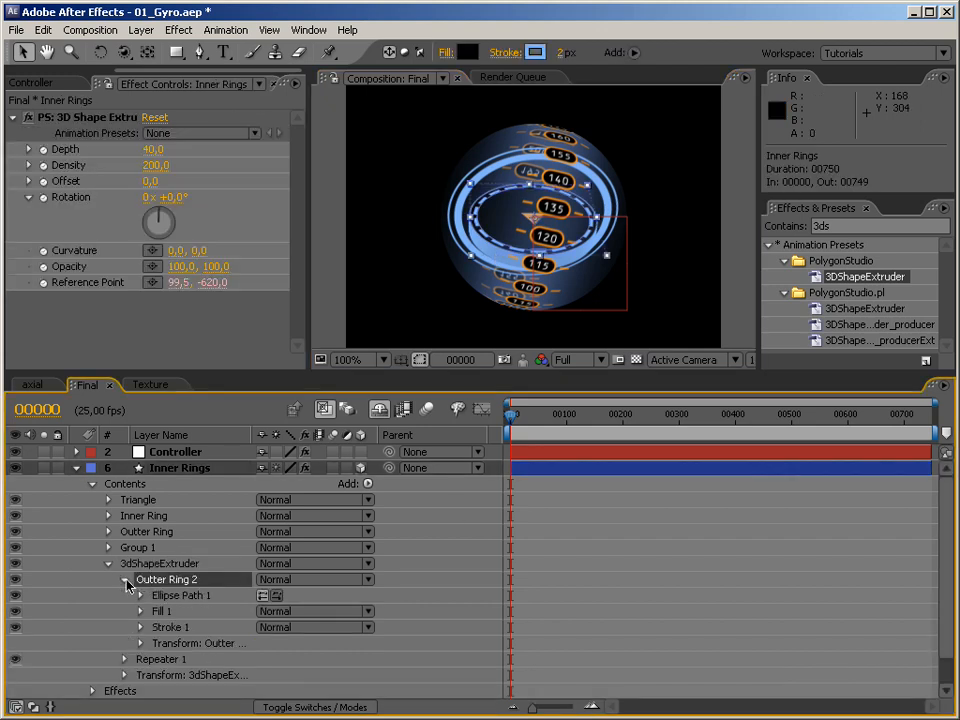
{"action": "left_click", "coordinate": [180, 627]}
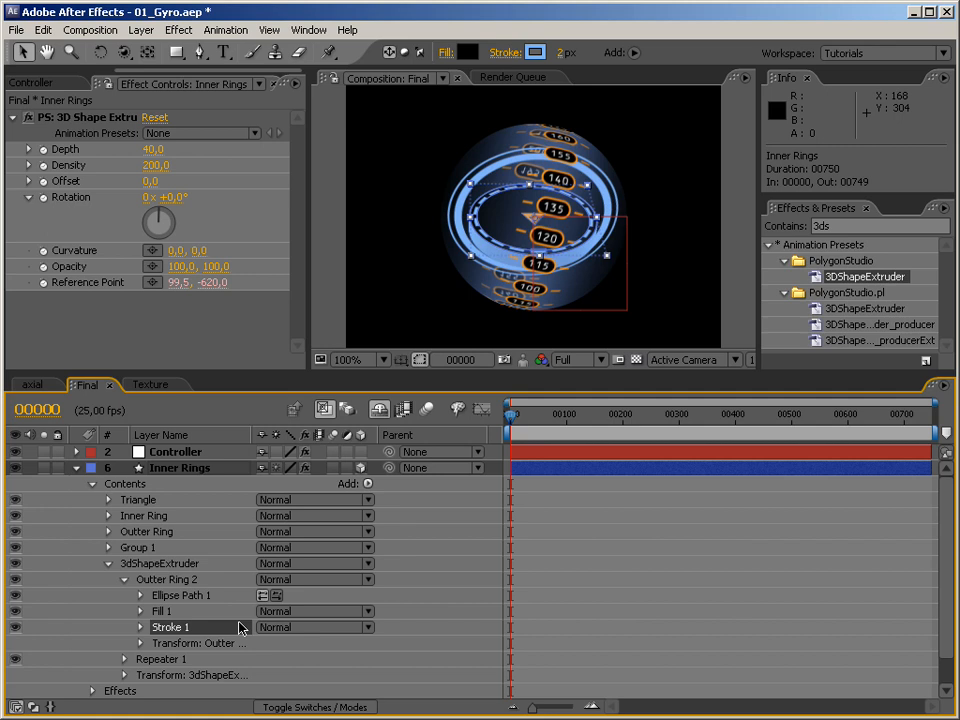
{"action": "key", "text": "Delete"}
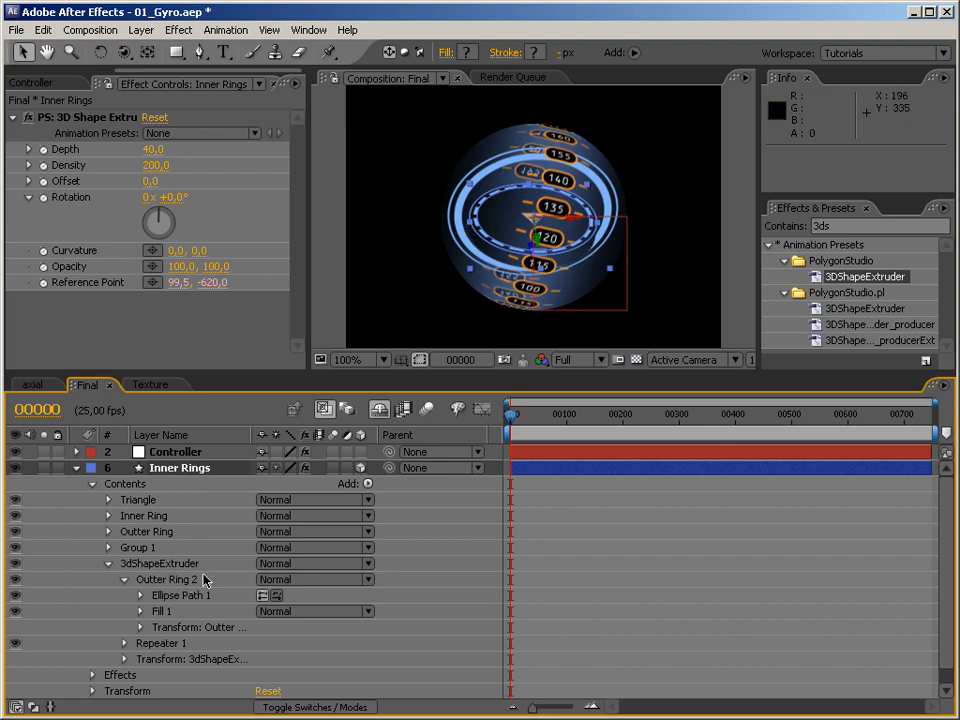
{"action": "left_click", "coordinate": [124, 580]}
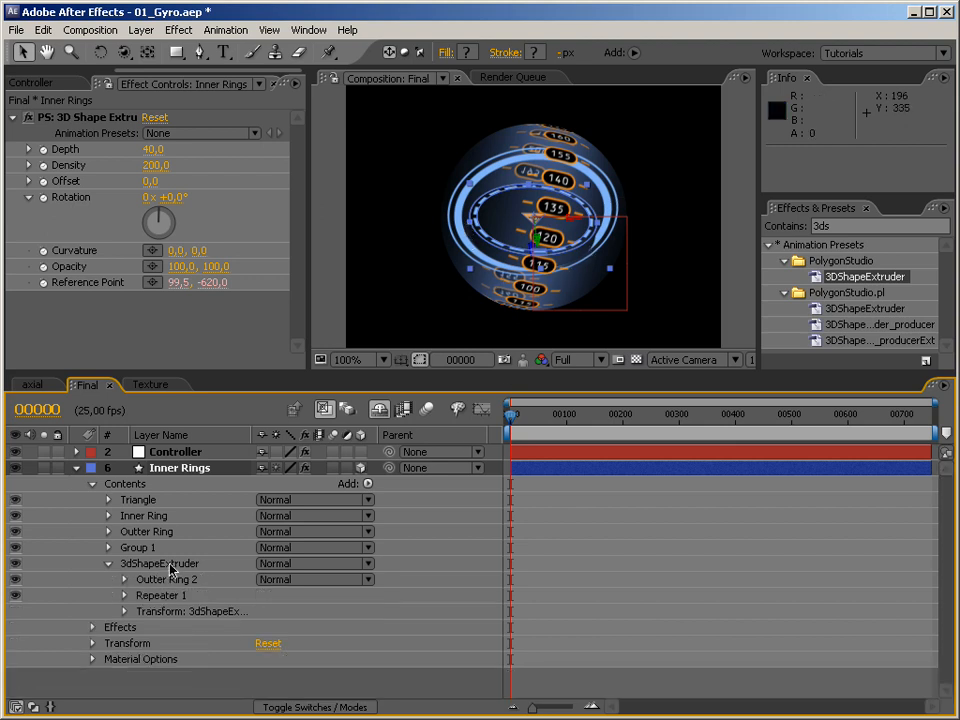
Add a stroke to the 3dShapeExtruder group of the Inner Rings layer
{"action": "left_click", "coordinate": [134, 564]}
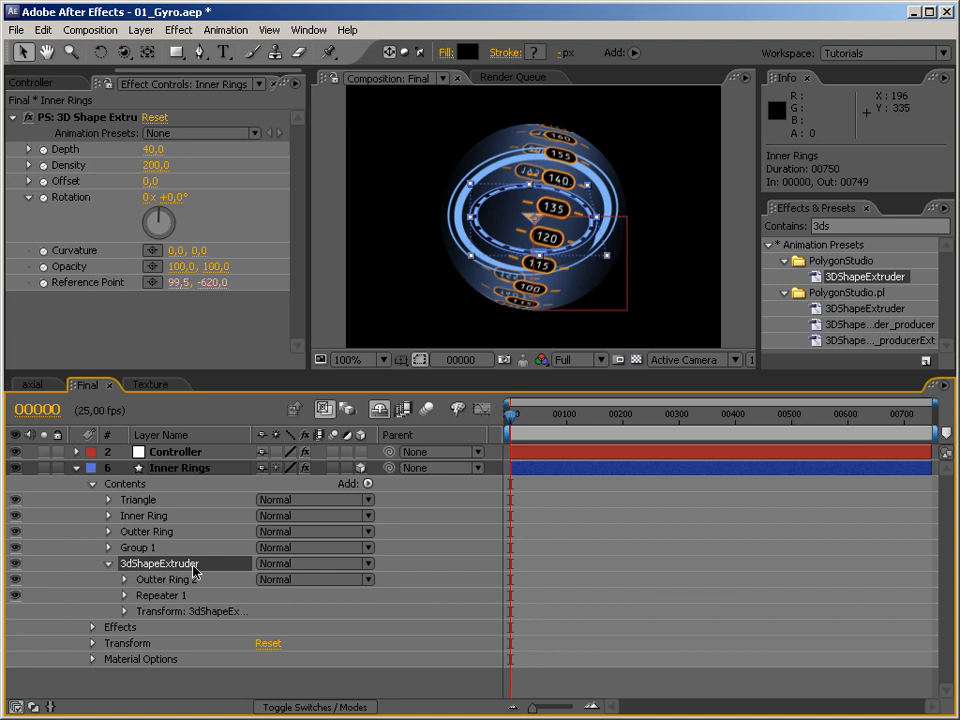
{"action": "left_click", "coordinate": [368, 484]}
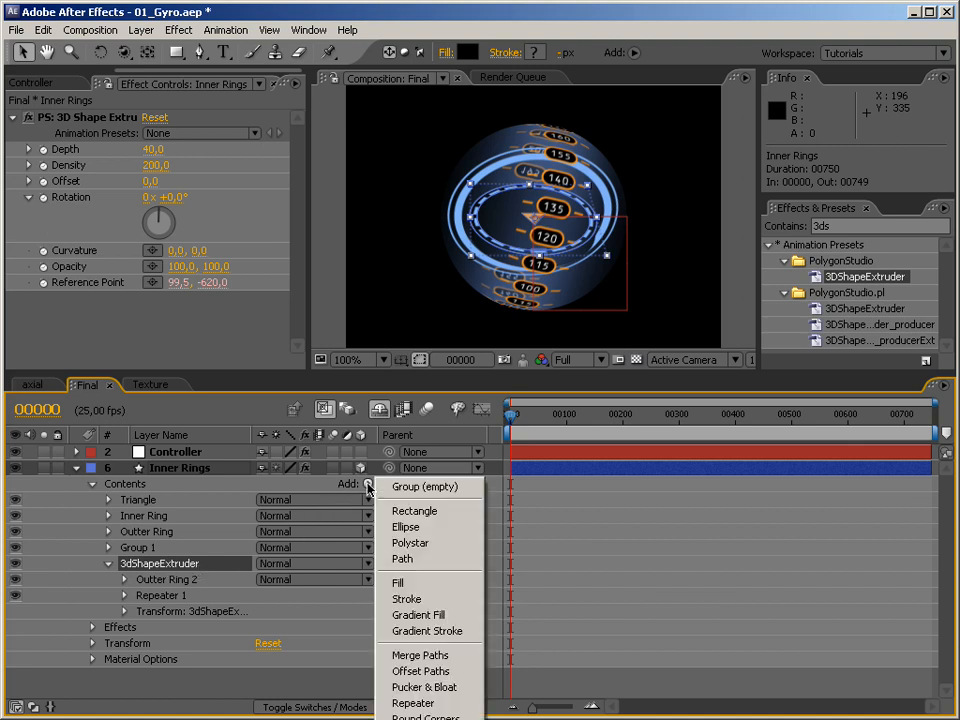
{"action": "left_click", "coordinate": [406, 599]}
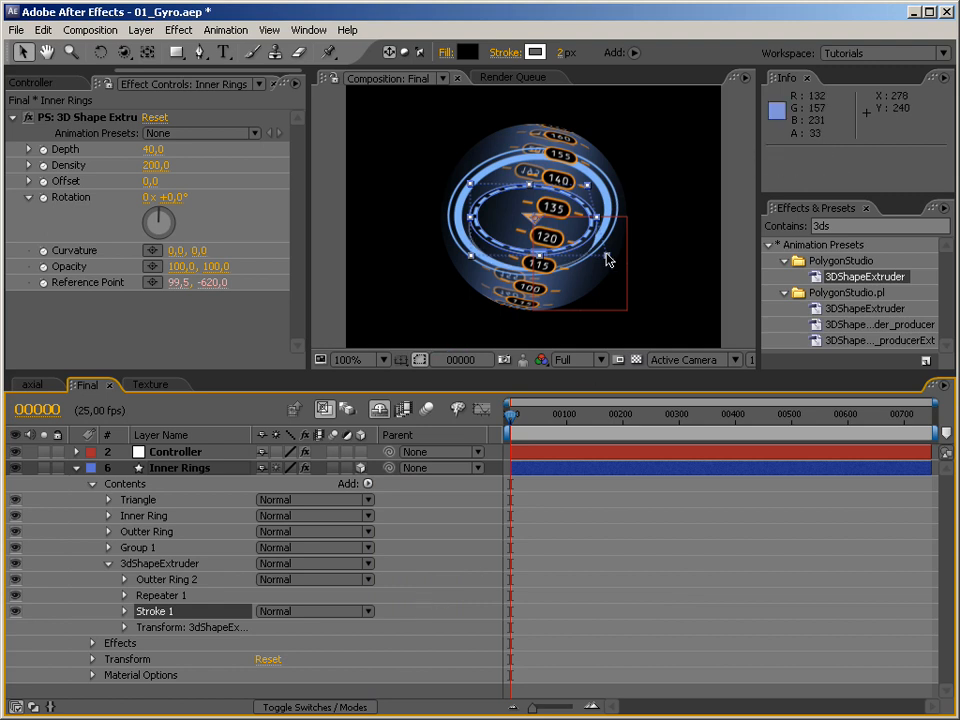
Sample the large ring's light blue as the 3dShapeExtruder stroke color and set its stroke width to 3
{"action": "key", "text": "ctrl+plus"}
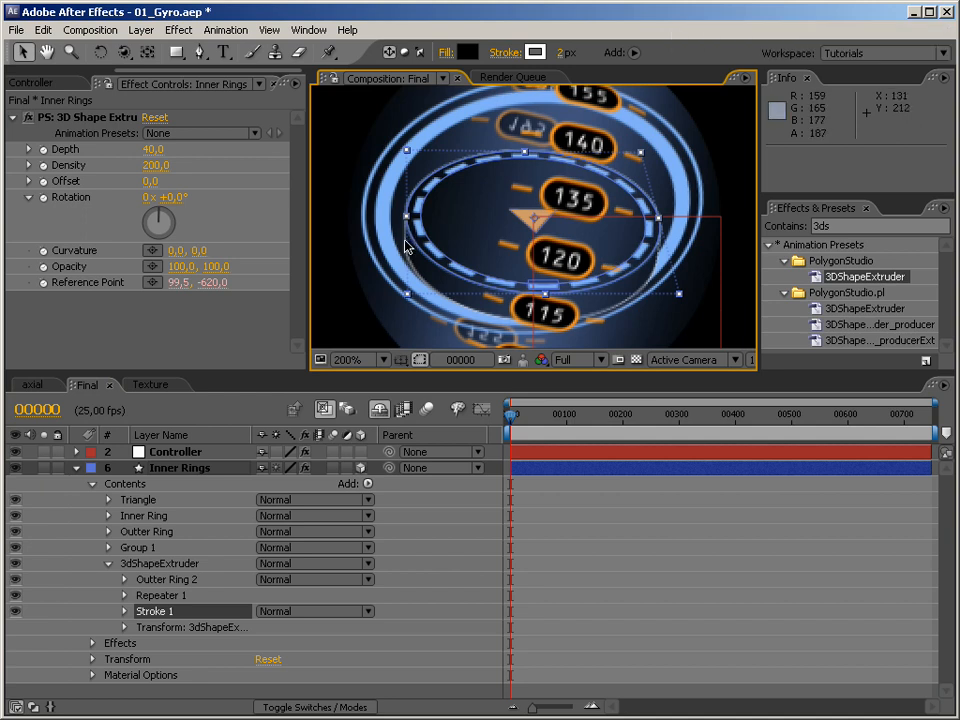
{"action": "left_click", "coordinate": [123, 616]}
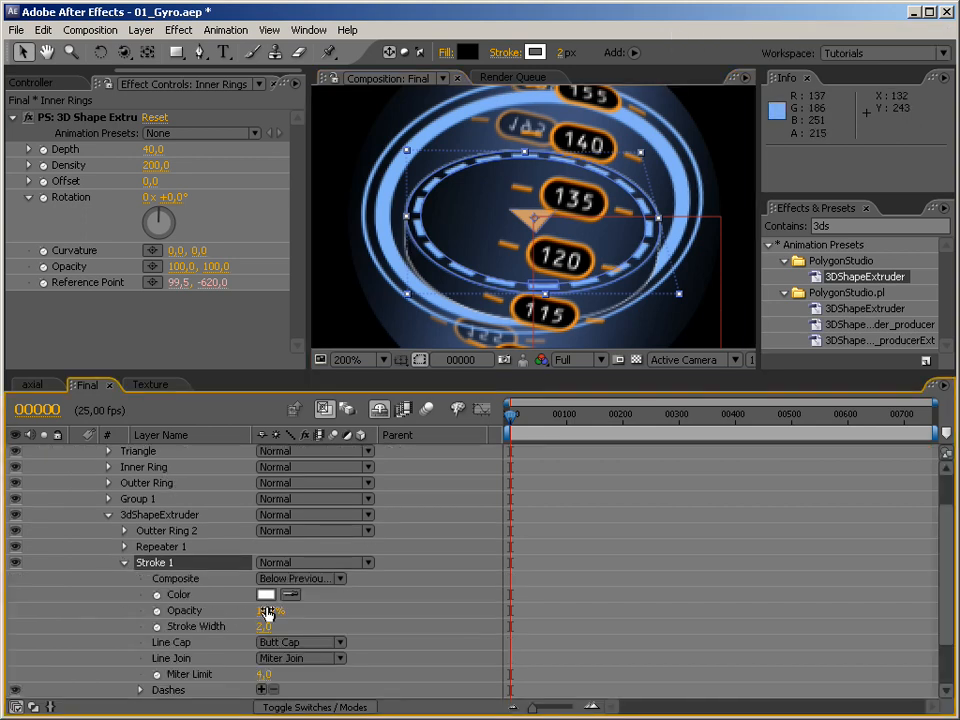
{"action": "left_click", "coordinate": [290, 594]}
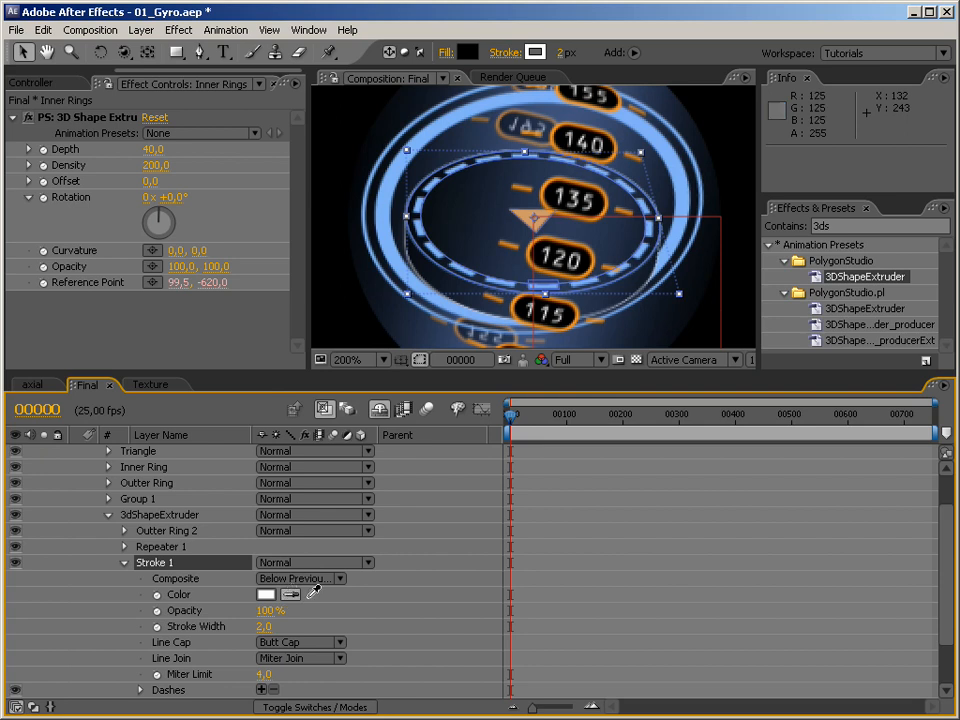
{"action": "left_click", "coordinate": [389, 192]}
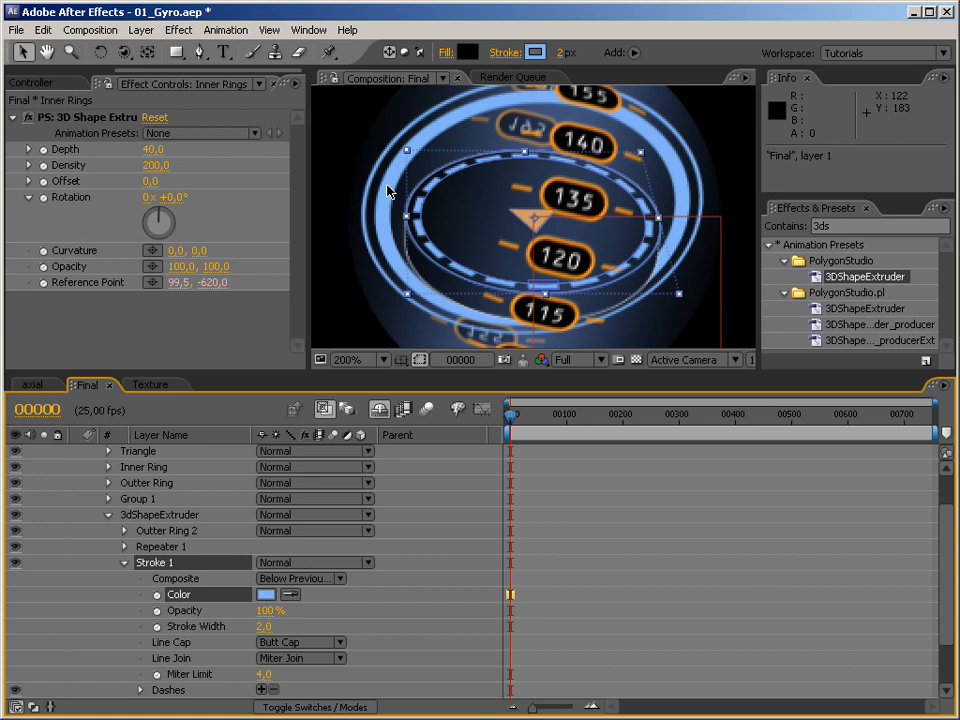
{"action": "left_click", "coordinate": [263, 626]}
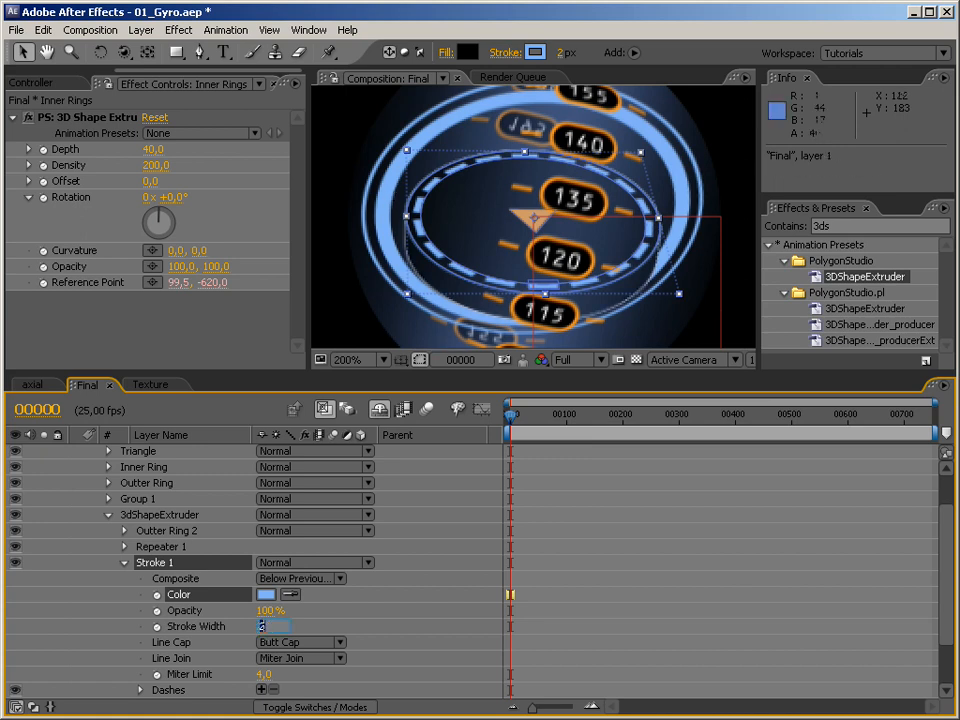
{"action": "type", "text": "3"}
{"action": "key", "text": "Return"}
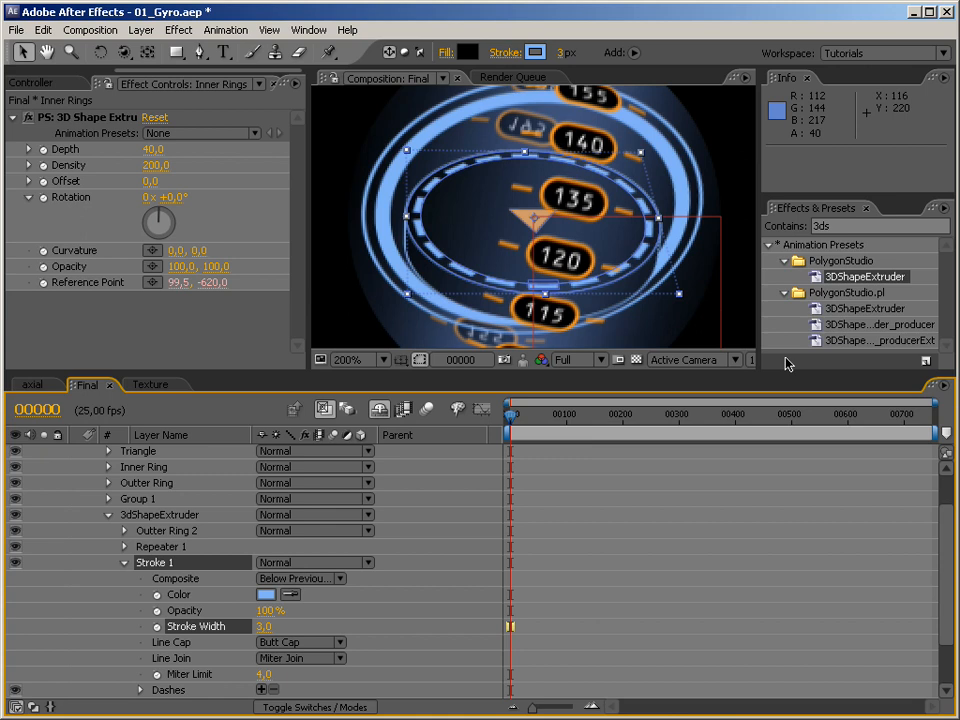
Set the Depth of the 3D Shape Extruder effect on Inner Rings to 20
{"action": "left_click", "coordinate": [149, 150]}
{"action": "type", "text": "20"}
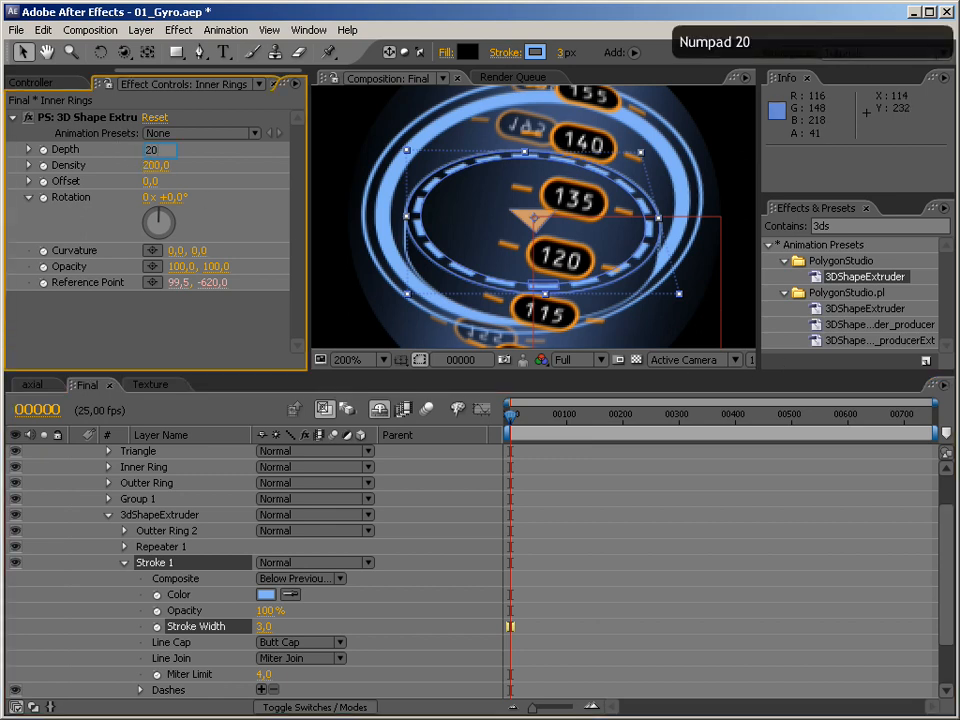
{"action": "key", "text": "Return"}
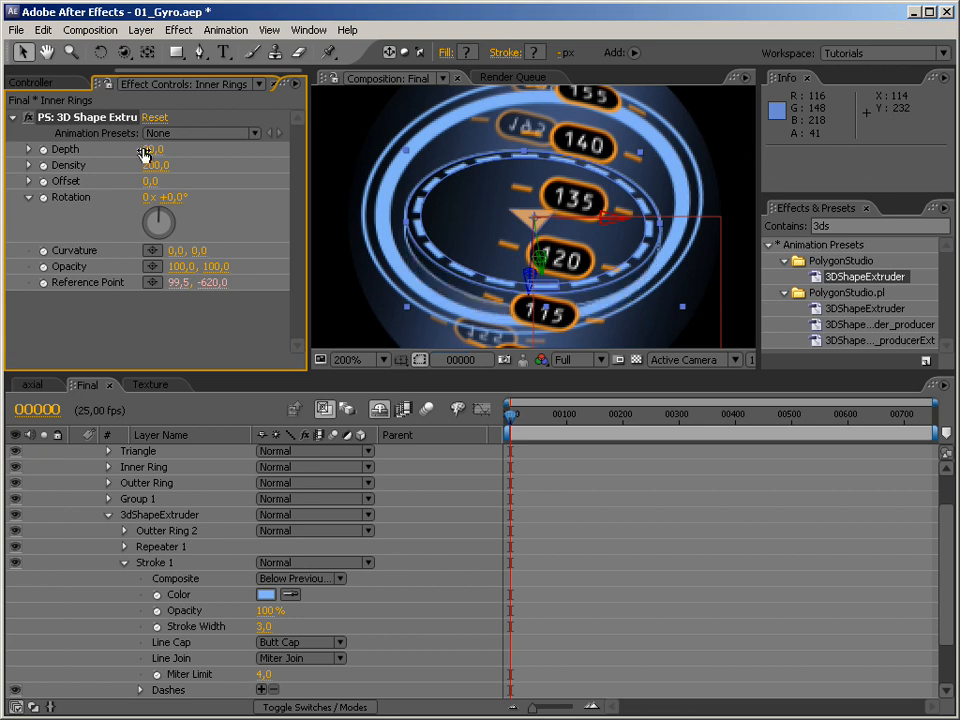
Collapse the Inner Rings layer and move the current time to frame 163
{"action": "scroll", "coordinate": [93, 480], "scroll_direction": "up", "scroll_amount": 4}
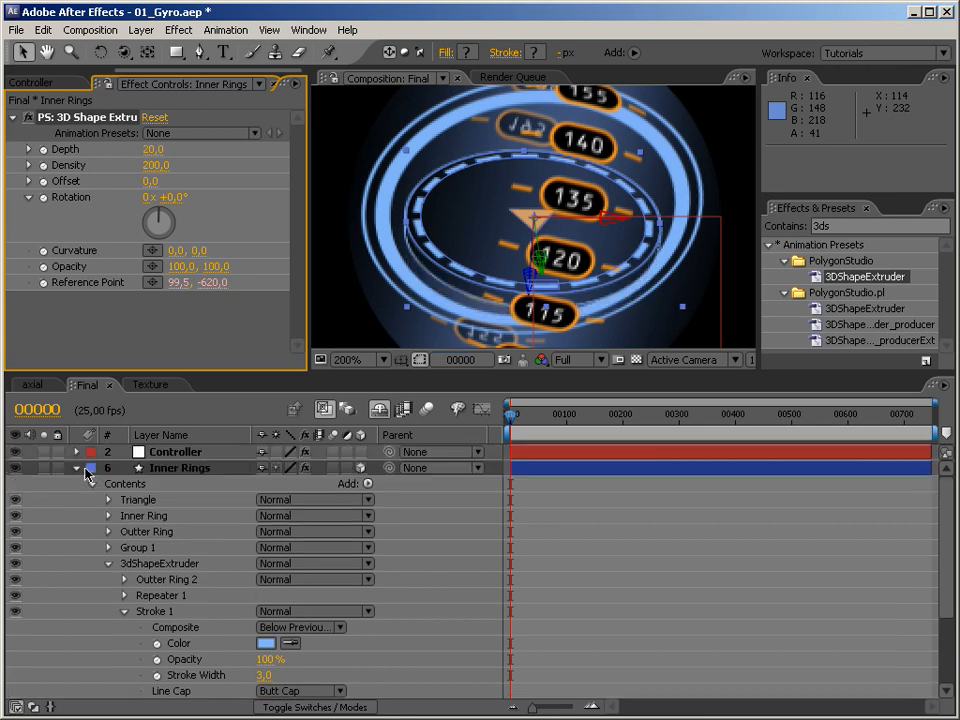
{"action": "left_click", "coordinate": [76, 467]}
{"action": "left_click", "coordinate": [602, 415]}
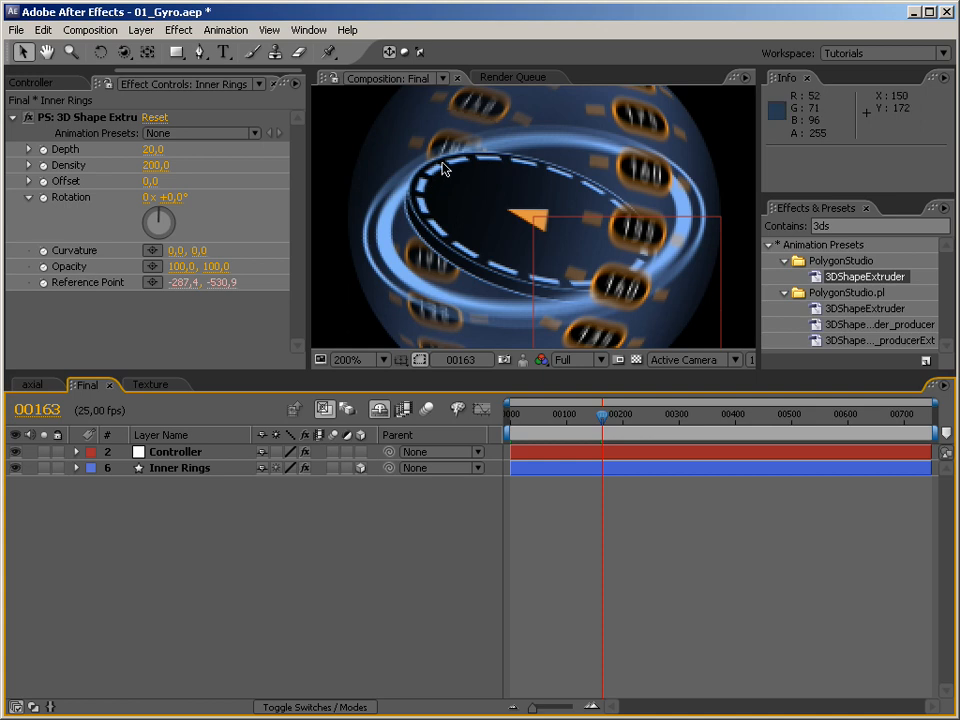
Expand the Inner Rings layer again and collapse its 3dShapeExtruder group
{"action": "left_click", "coordinate": [212, 470]}
{"action": "left_click", "coordinate": [77, 468]}
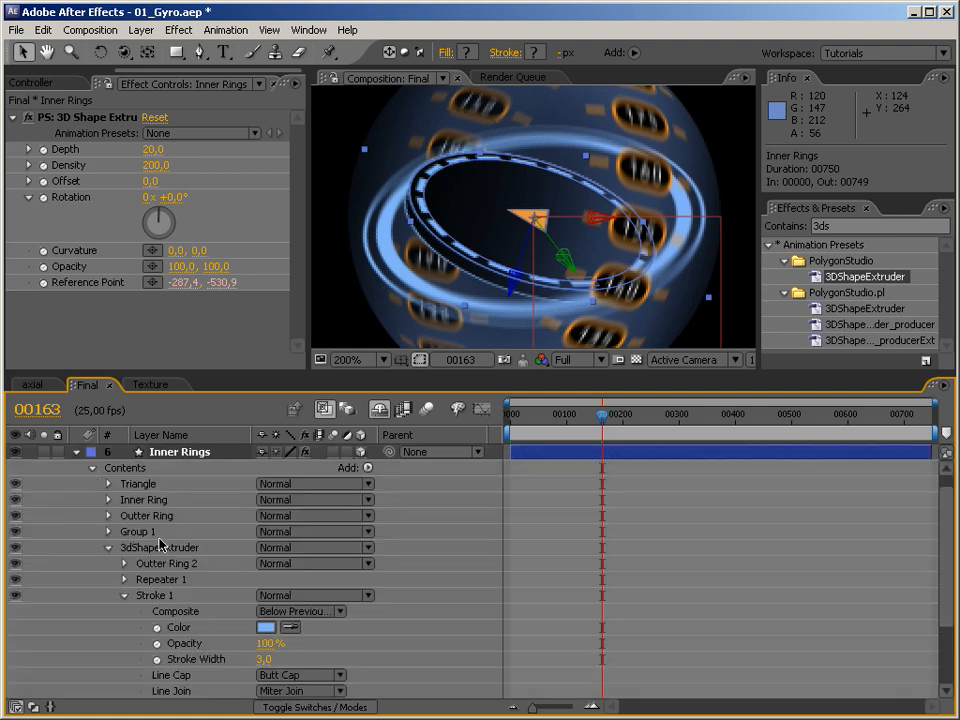
{"action": "left_click", "coordinate": [102, 548]}
{"action": "left_click", "coordinate": [109, 549]}
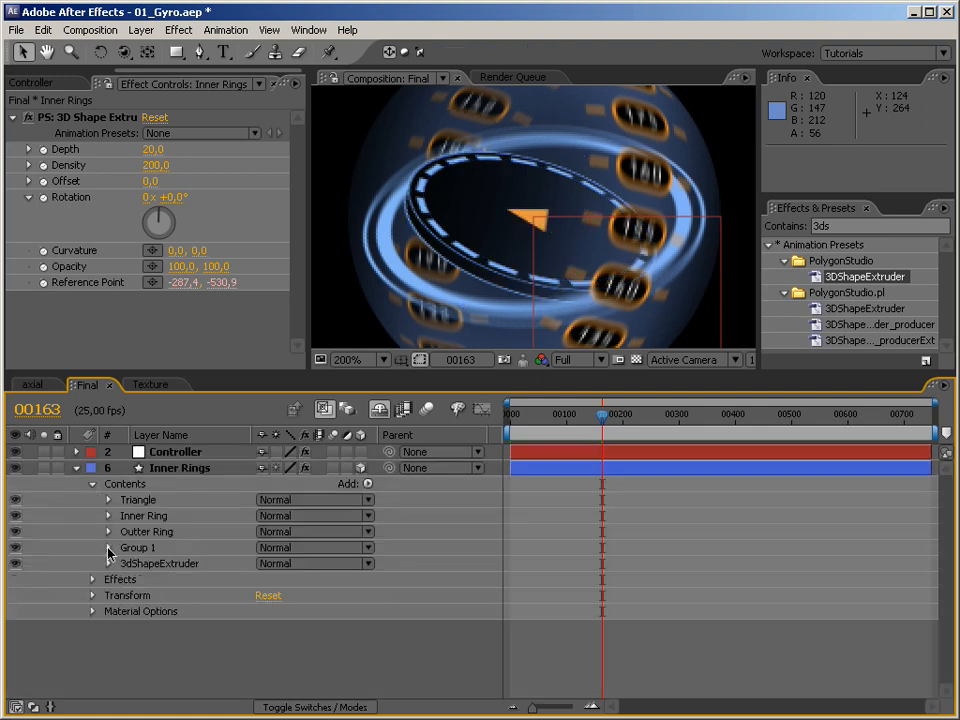
Expand the original Outter Ring group and turn off the visibility of its Fill 1
{"action": "left_click", "coordinate": [111, 534]}
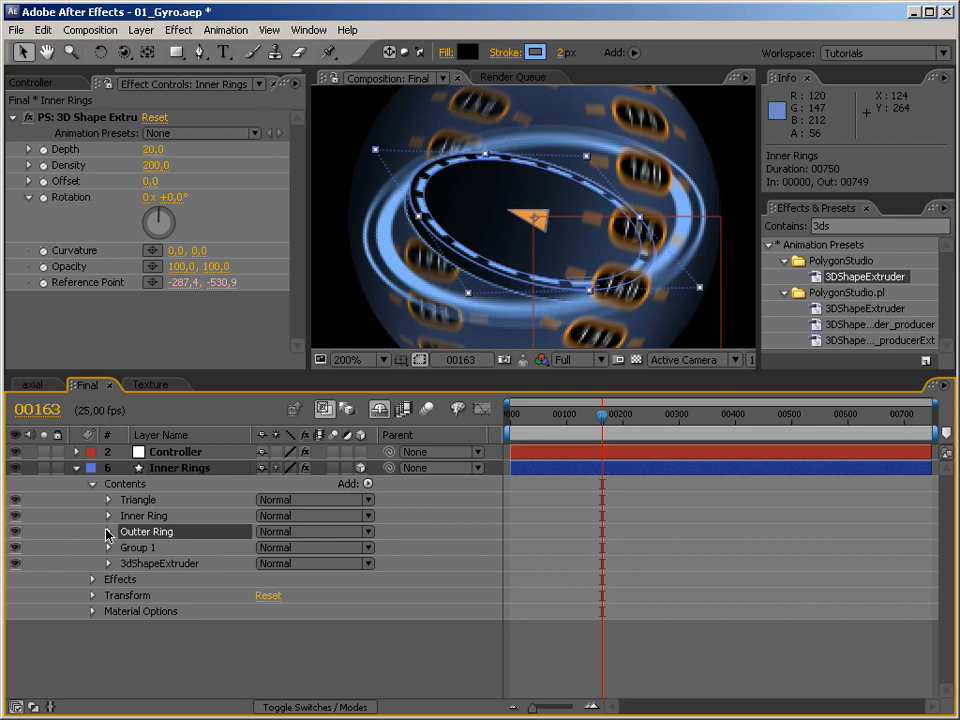
{"action": "left_click", "coordinate": [108, 532]}
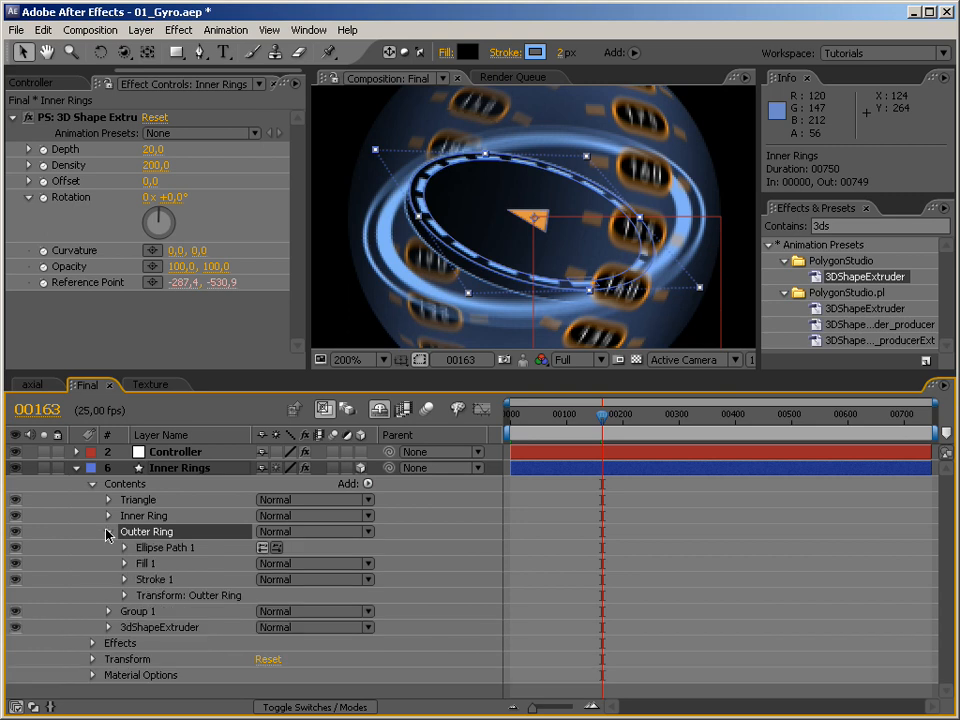
{"action": "left_click", "coordinate": [162, 565]}
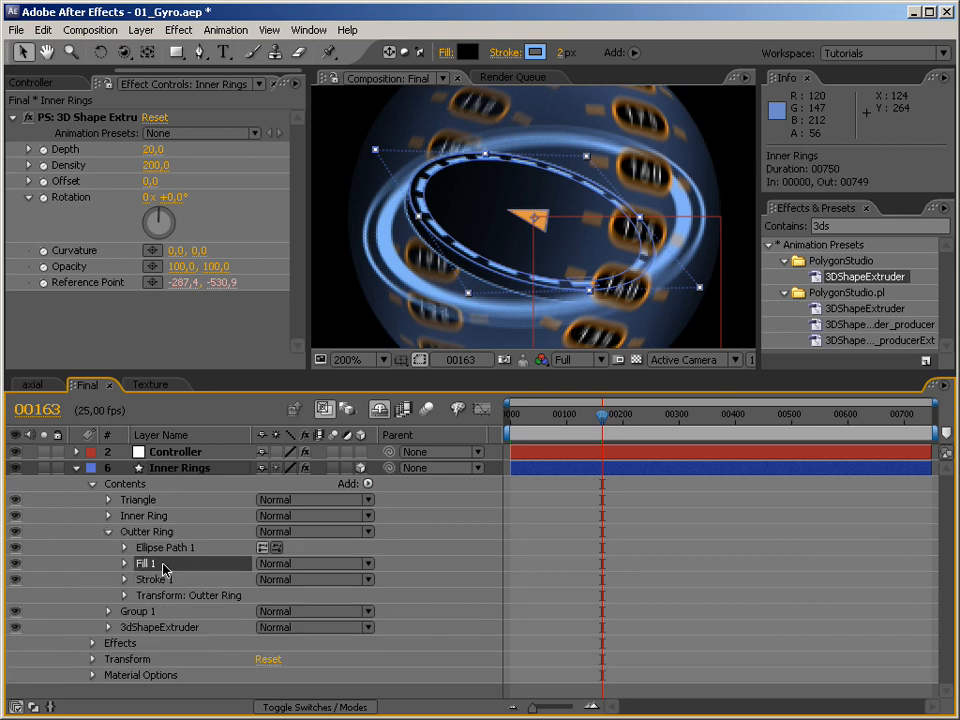
{"action": "left_click", "coordinate": [162, 626]}
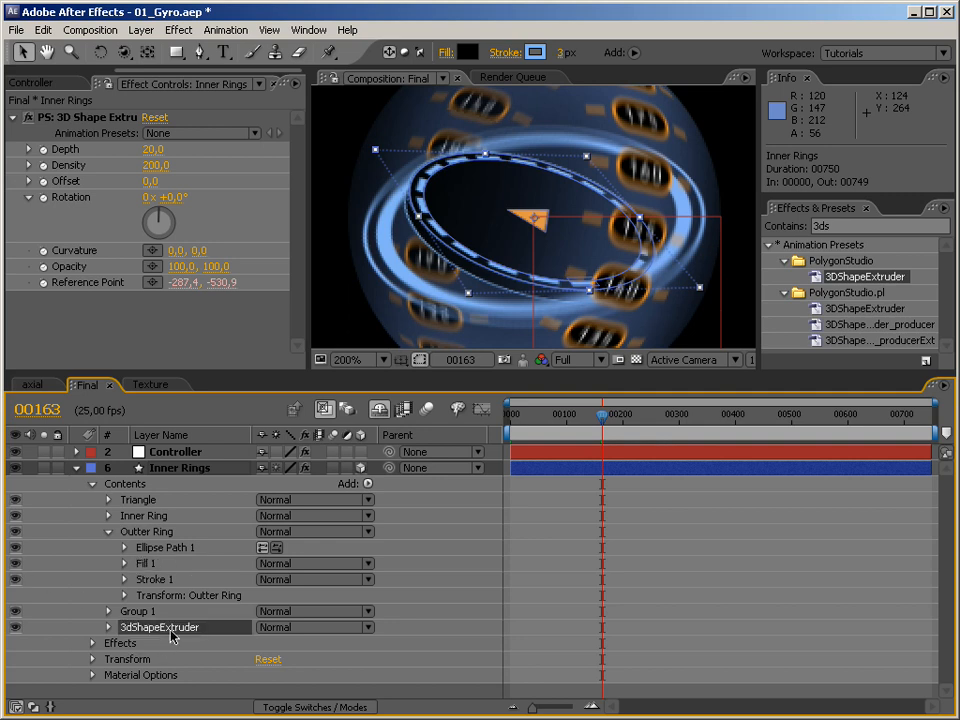
{"action": "left_click", "coordinate": [143, 566]}
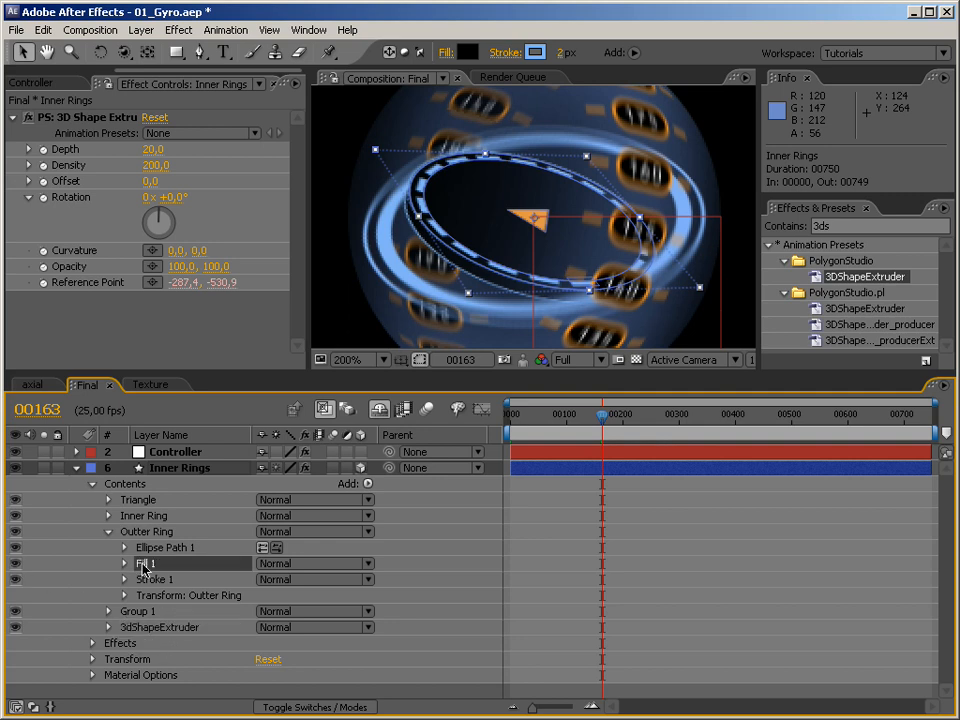
{"action": "left_click", "coordinate": [15, 564]}
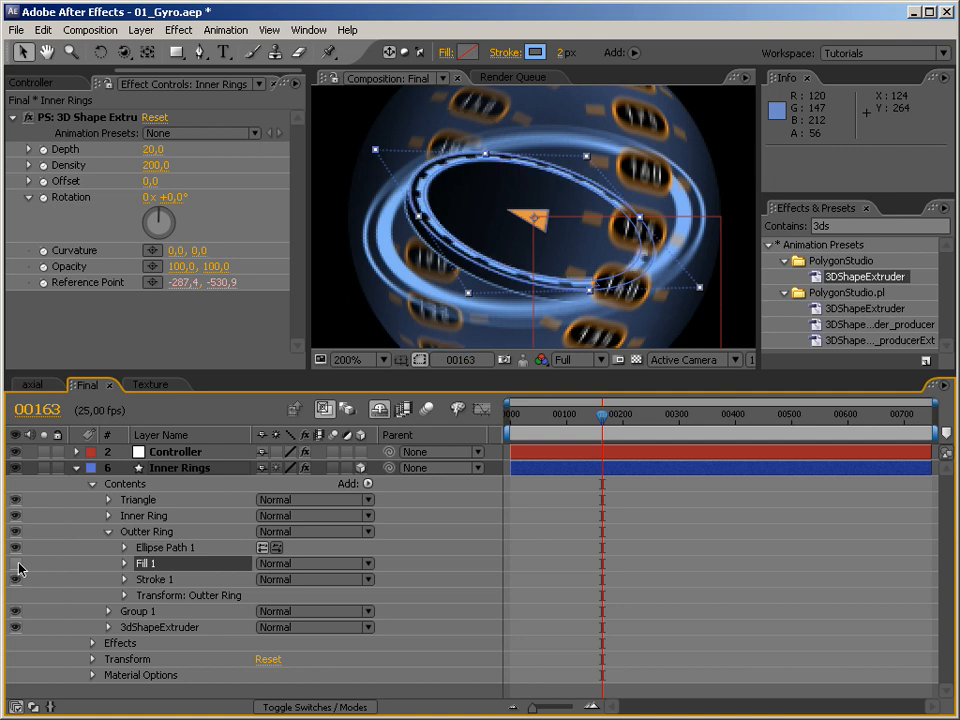
Collapse the Inner Rings layer and deselect it
{"action": "left_click", "coordinate": [91, 486]}
{"action": "left_click", "coordinate": [76, 467]}
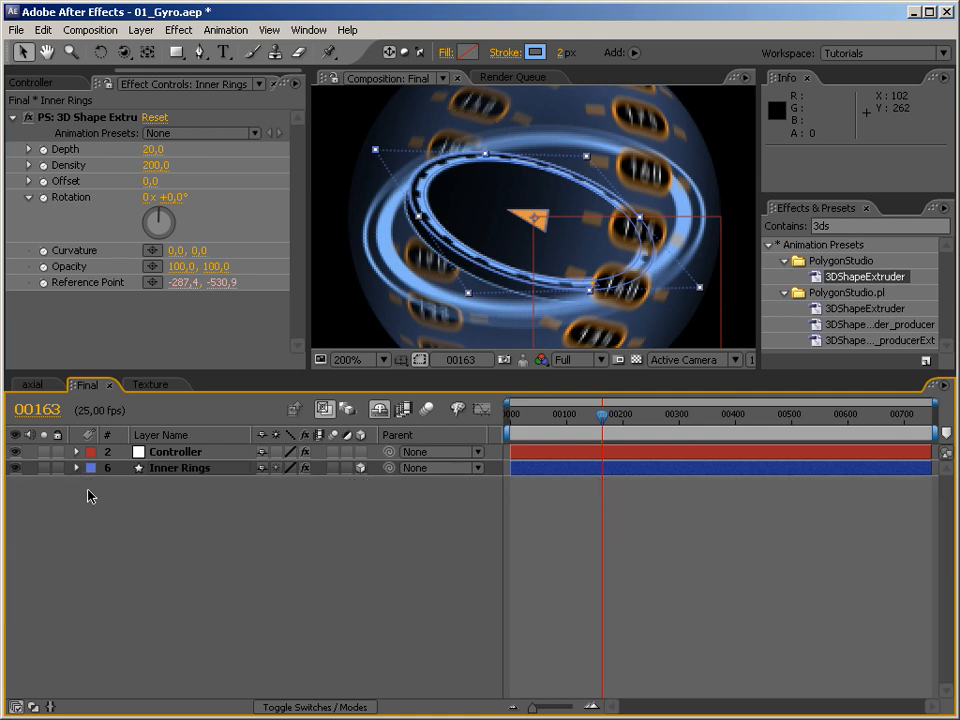
{"action": "left_click", "coordinate": [239, 609]}
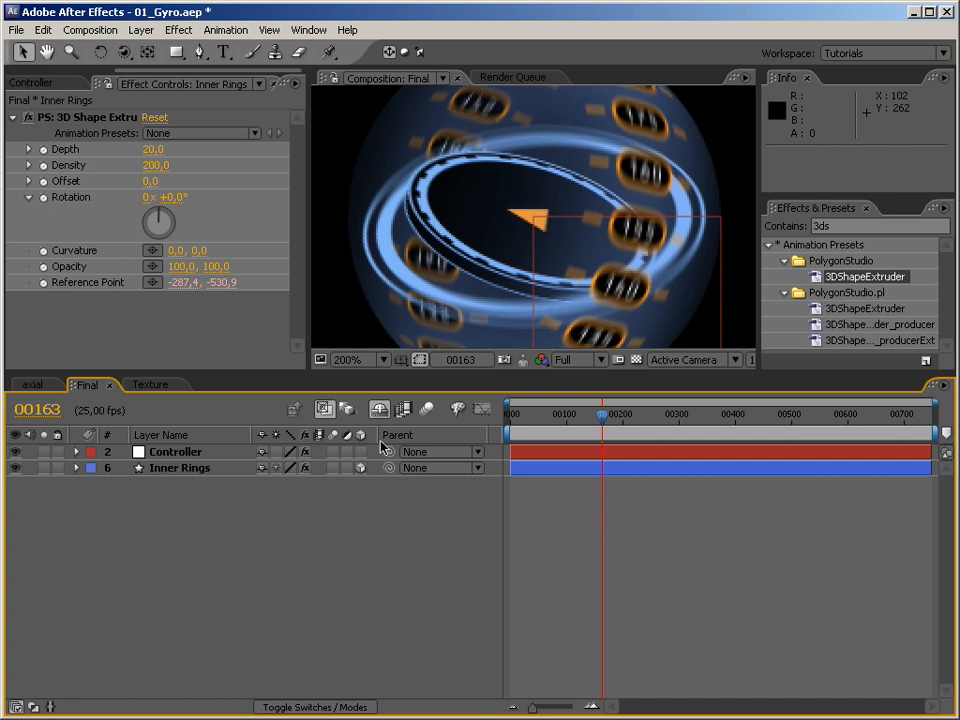
Check the reference footage around frame 29 in the axial composition and return to the Final composition
{"action": "left_click", "coordinate": [32, 384]}
{"action": "mouse_move", "coordinate": [612, 425]}
{"action": "left_mouse_down"}
{"action": "mouse_move", "coordinate": [686, 425]}
{"action": "mouse_move", "coordinate": [534, 426]}
{"action": "mouse_move", "coordinate": [598, 427]}
{"action": "left_mouse_up"}
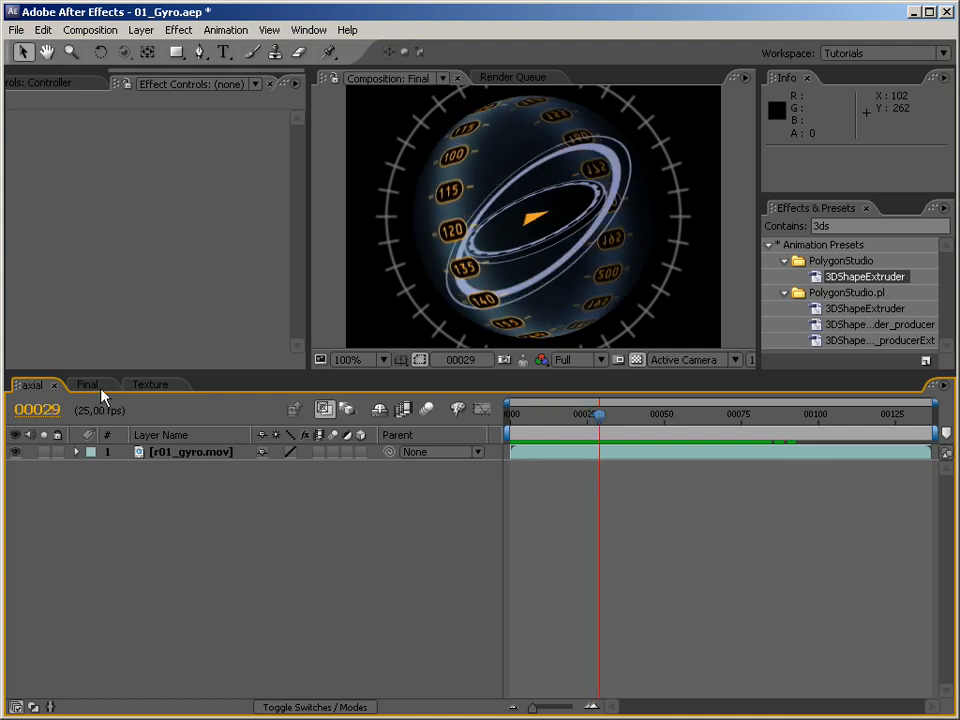
{"action": "left_click", "coordinate": [100, 388]}
Set the Final composition's magnification to 100% and reveal the hidden shy layers
{"action": "left_click", "coordinate": [383, 359]}
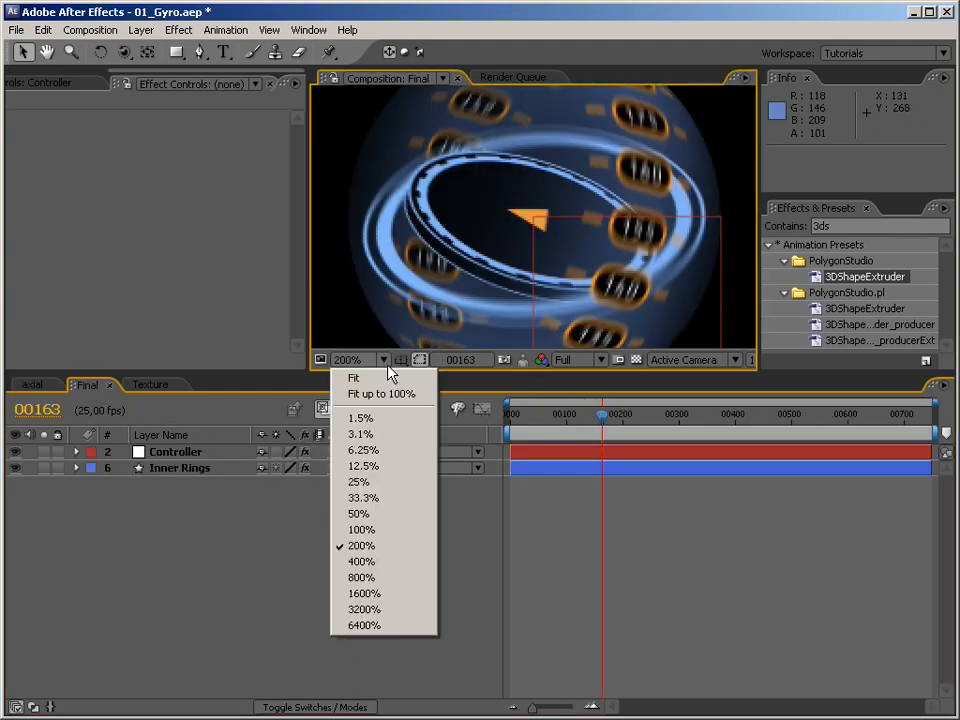
{"action": "left_click", "coordinate": [396, 533]}
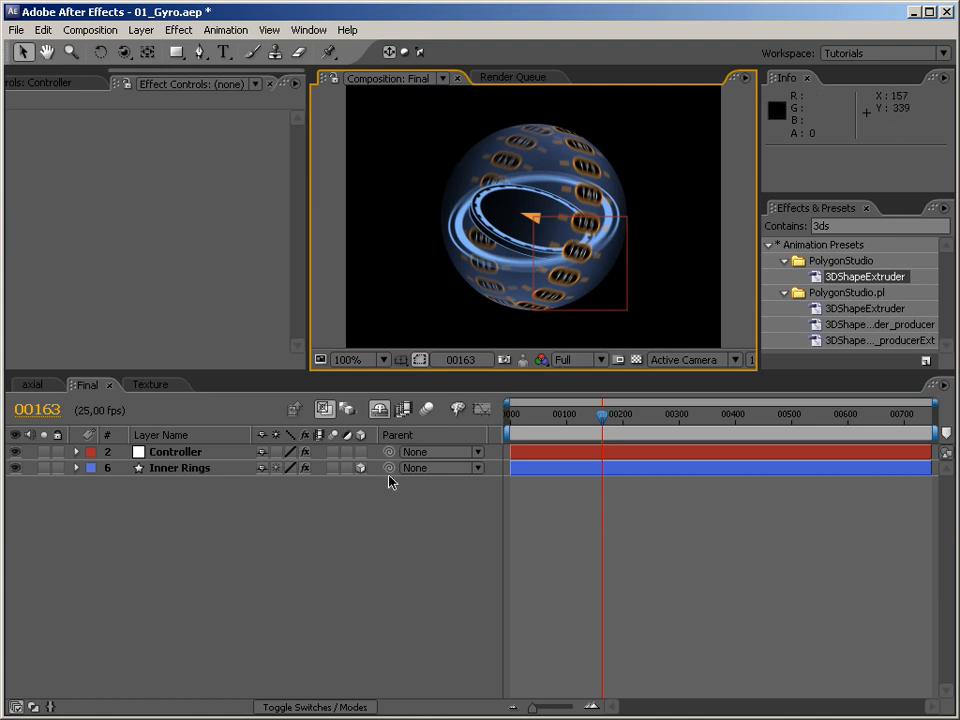
{"action": "left_click", "coordinate": [384, 412]}
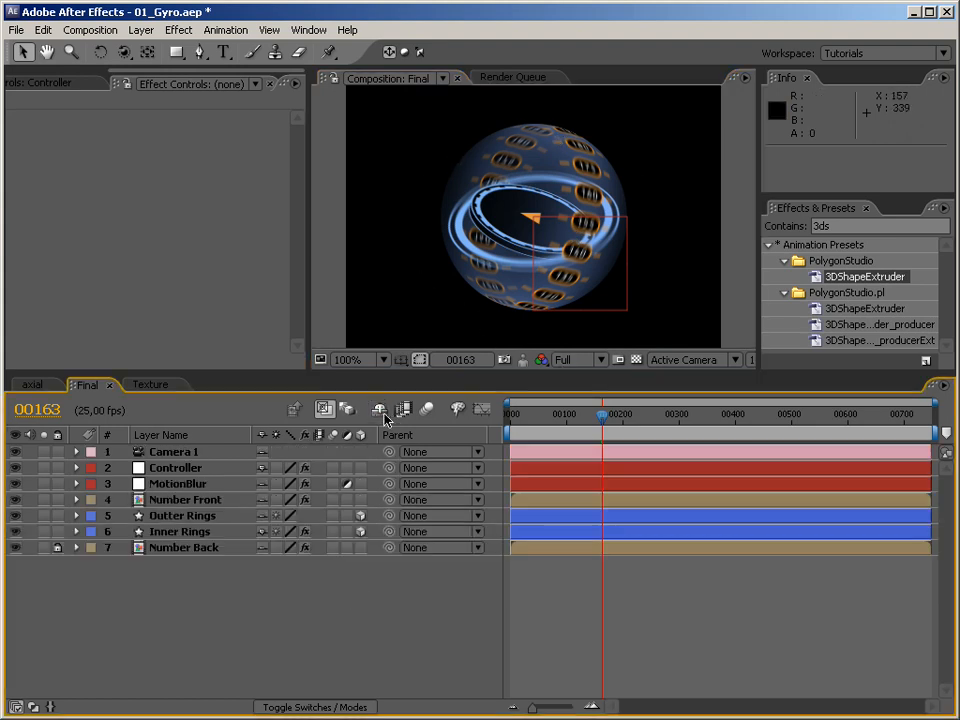
{"action": "right_click", "coordinate": [203, 600]}
{"action": "mouse_move", "coordinate": [335, 612]}
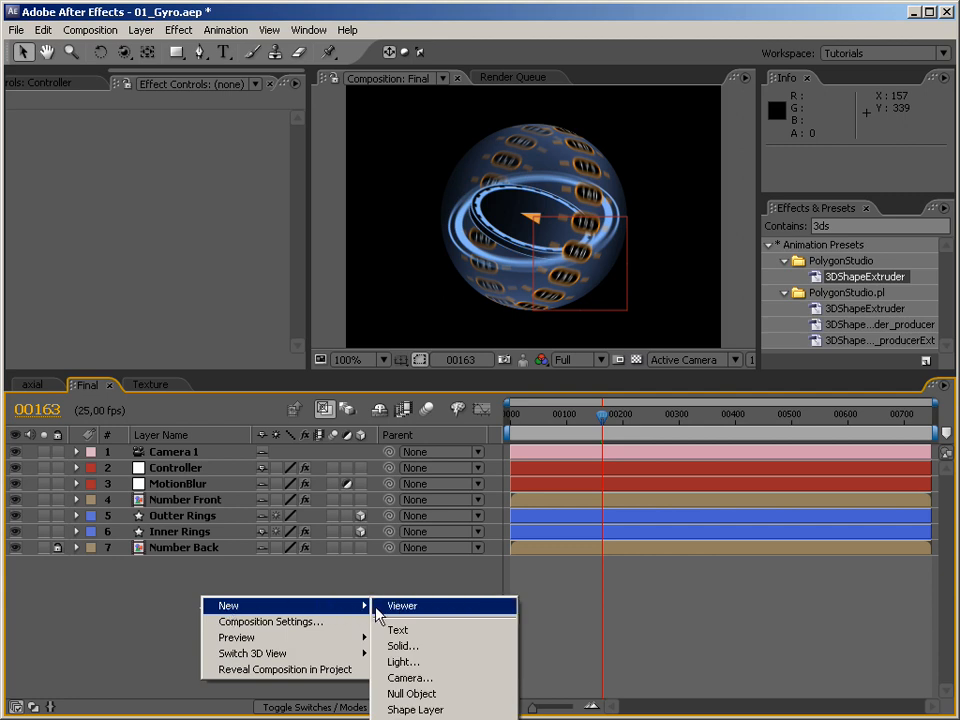
{"action": "left_click", "coordinate": [435, 710]}
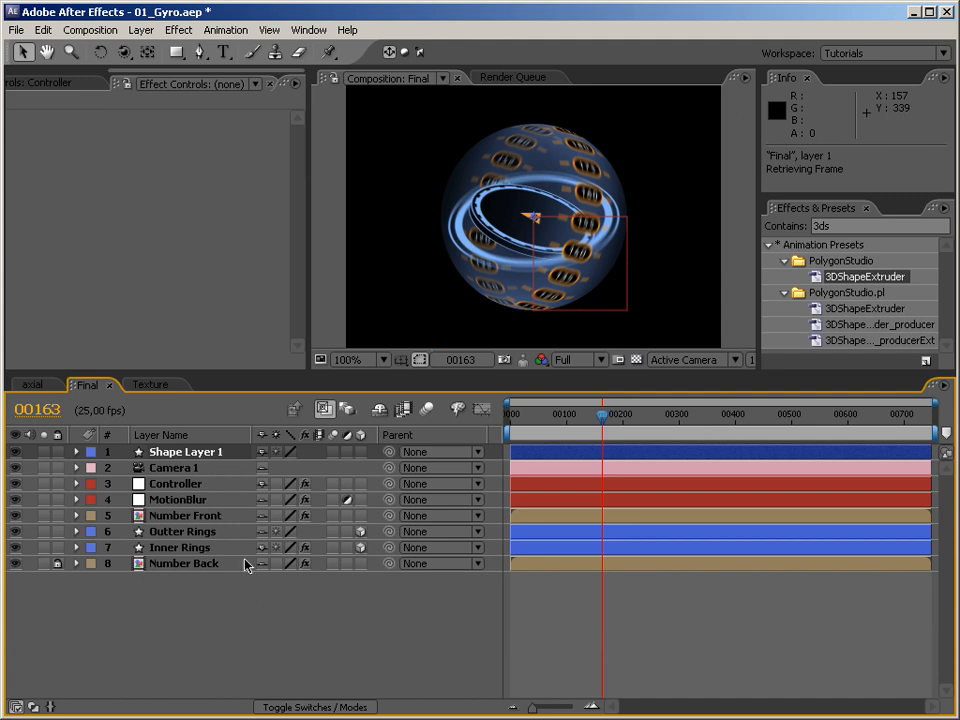
{"action": "key", "text": "Delete"}
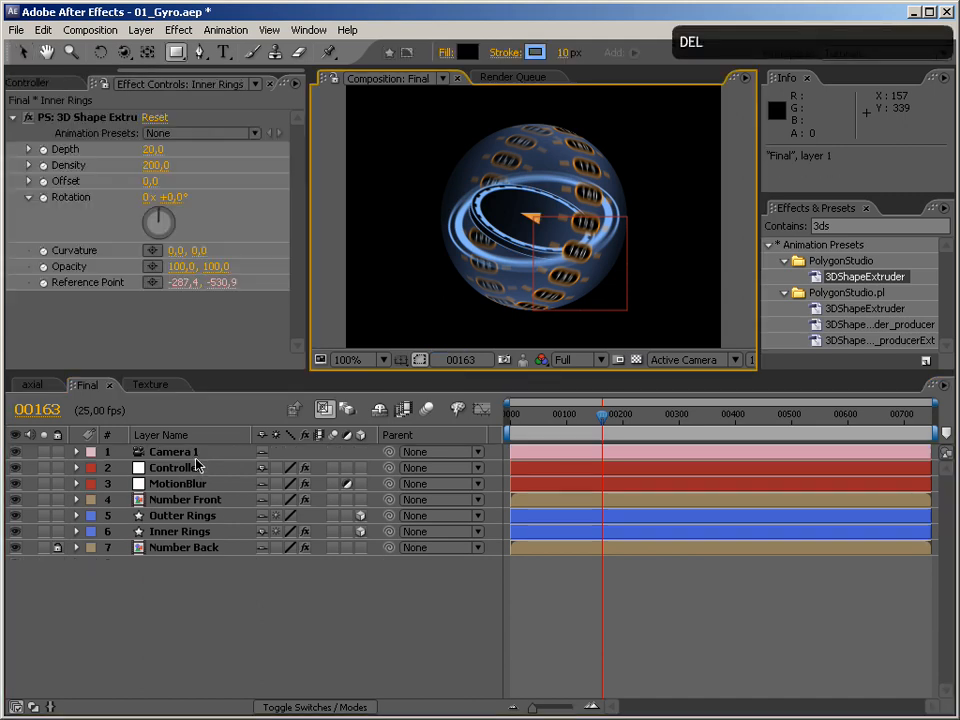
{"action": "left_click", "coordinate": [258, 599]}
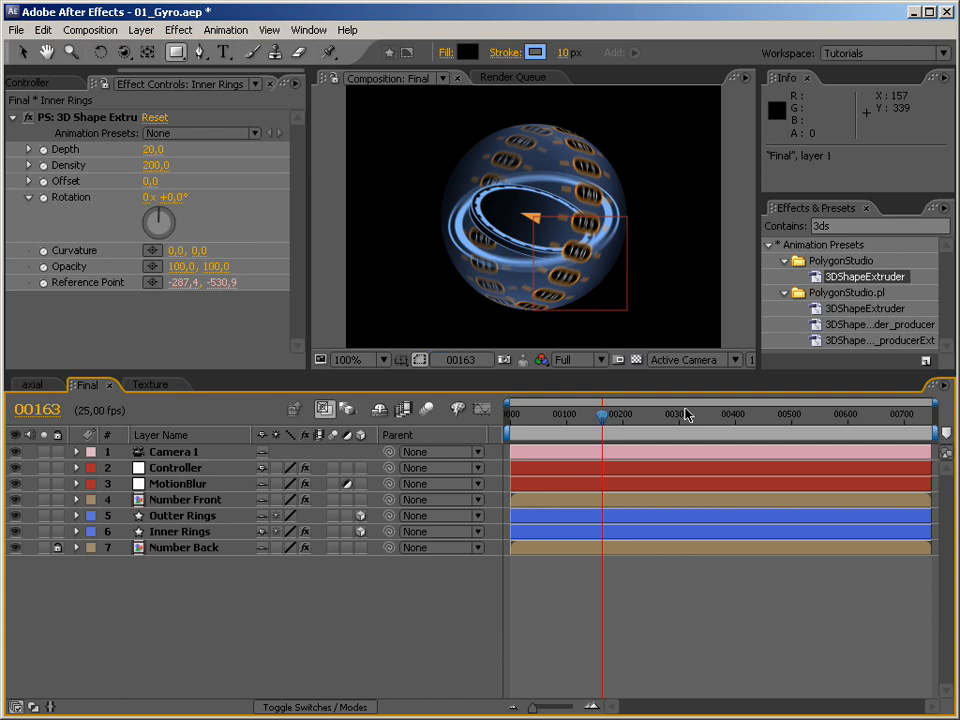
Enlarge the composition viewer and create a full-composition ellipse on a new shape layer with the Ellipse tool
{"action": "left_click_drag", "start_coordinate": [668, 371], "coordinate": [664, 478]}
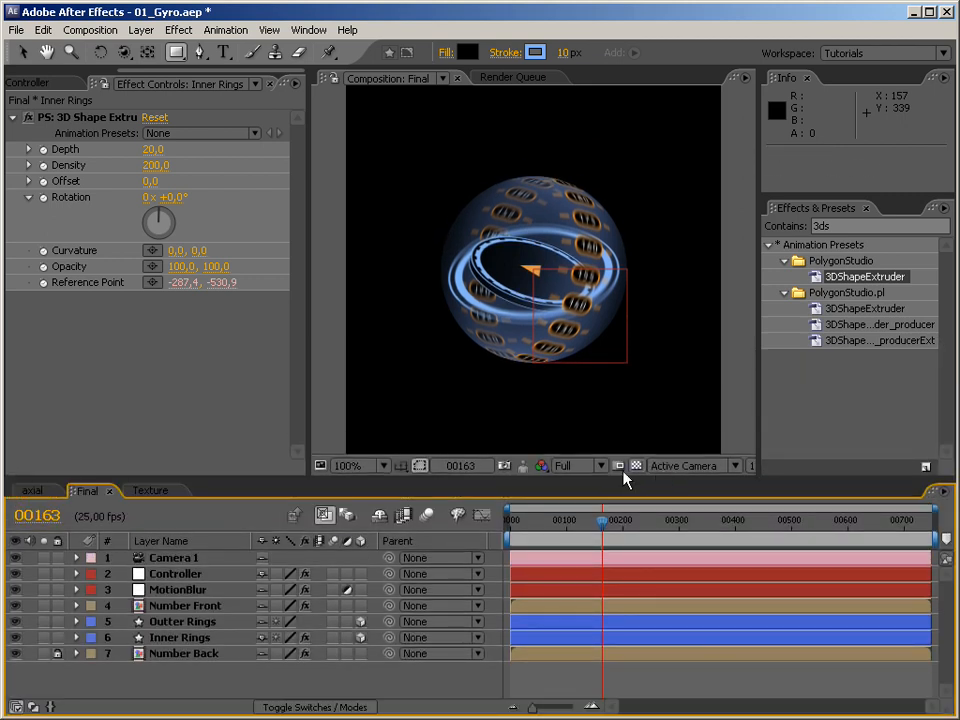
{"action": "left_click_drag", "start_coordinate": [175, 58], "coordinate": [200, 94]}
{"action": "double_click", "coordinate": [175, 55]}
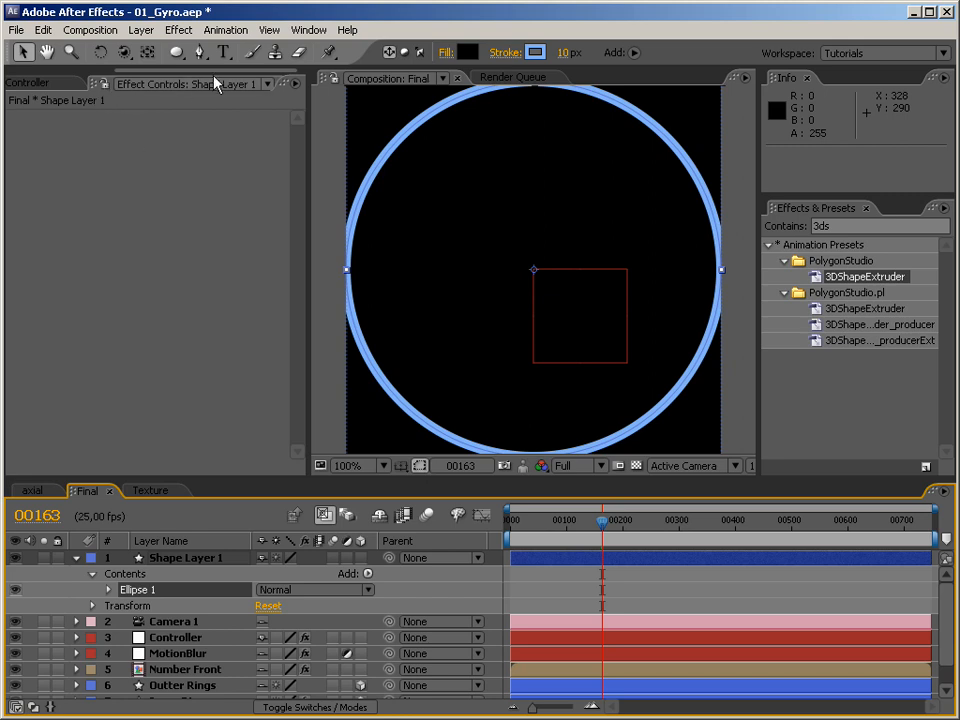
Show the Controller layer's effect controls and delete Fill 1 from Ellipse 1 on Shape Layer 1
{"action": "left_click_drag", "start_coordinate": [228, 70], "coordinate": [250, 69]}
{"action": "left_click", "coordinate": [269, 84]}
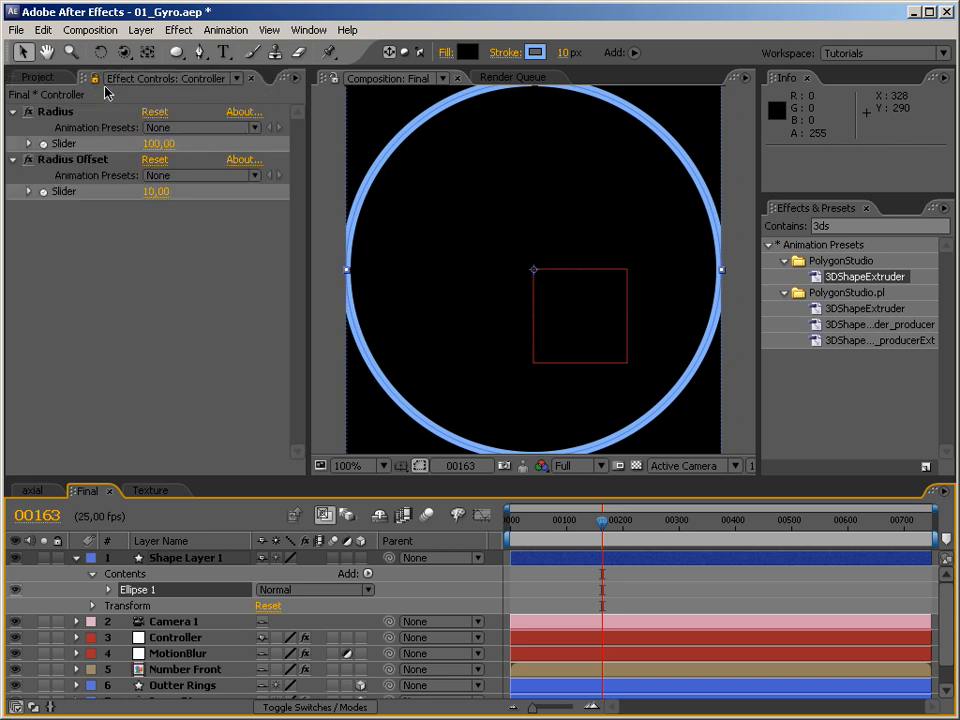
{"action": "left_click", "coordinate": [109, 590]}
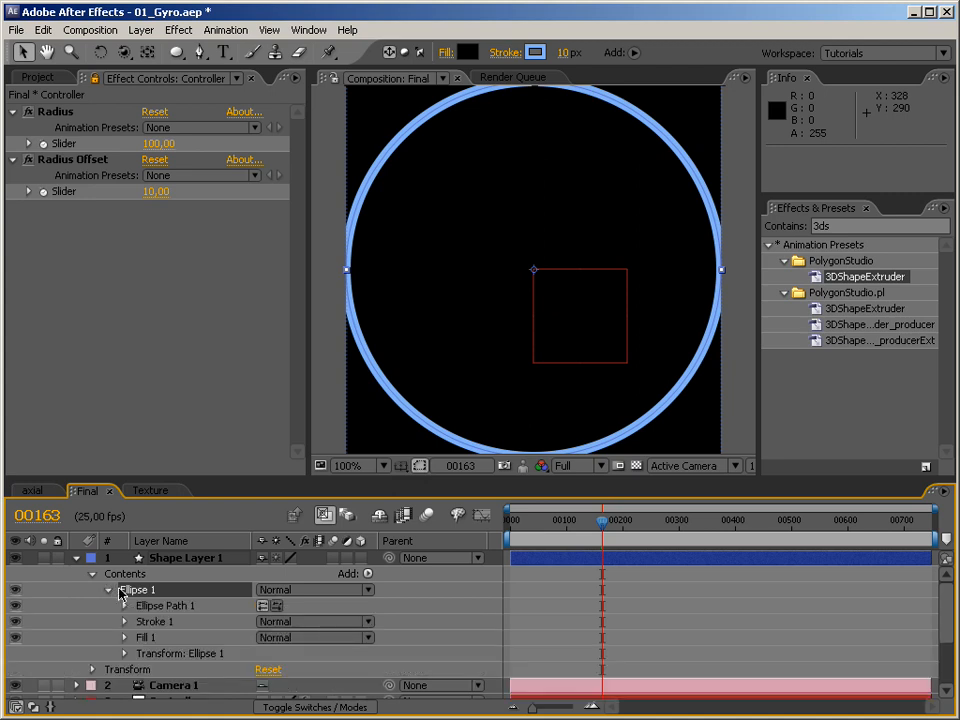
{"action": "left_click", "coordinate": [147, 639]}
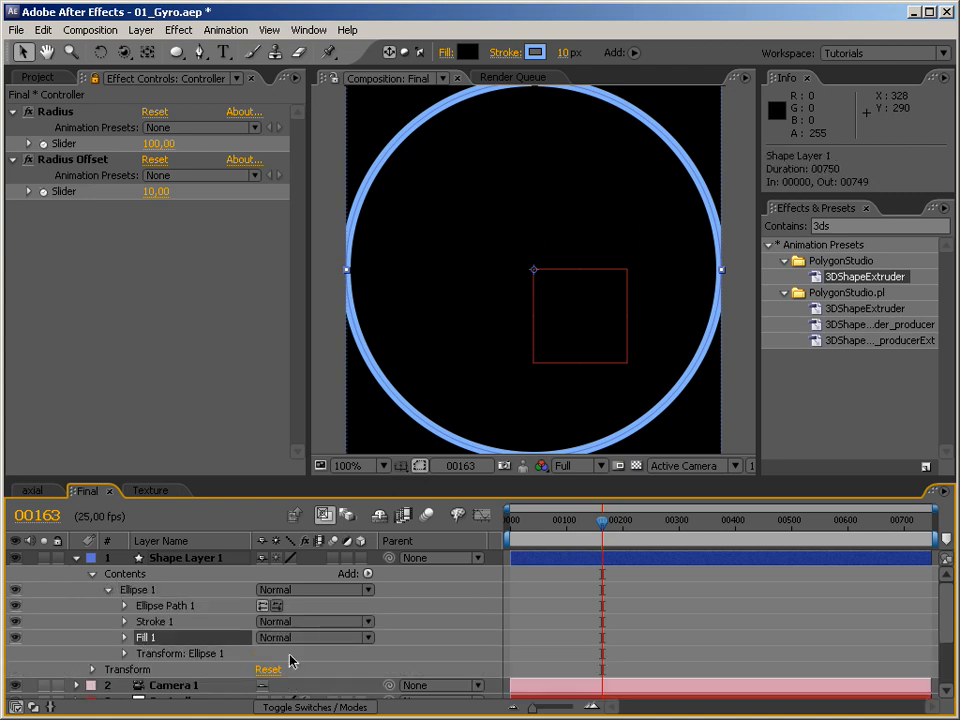
{"action": "key", "text": "Delete"}
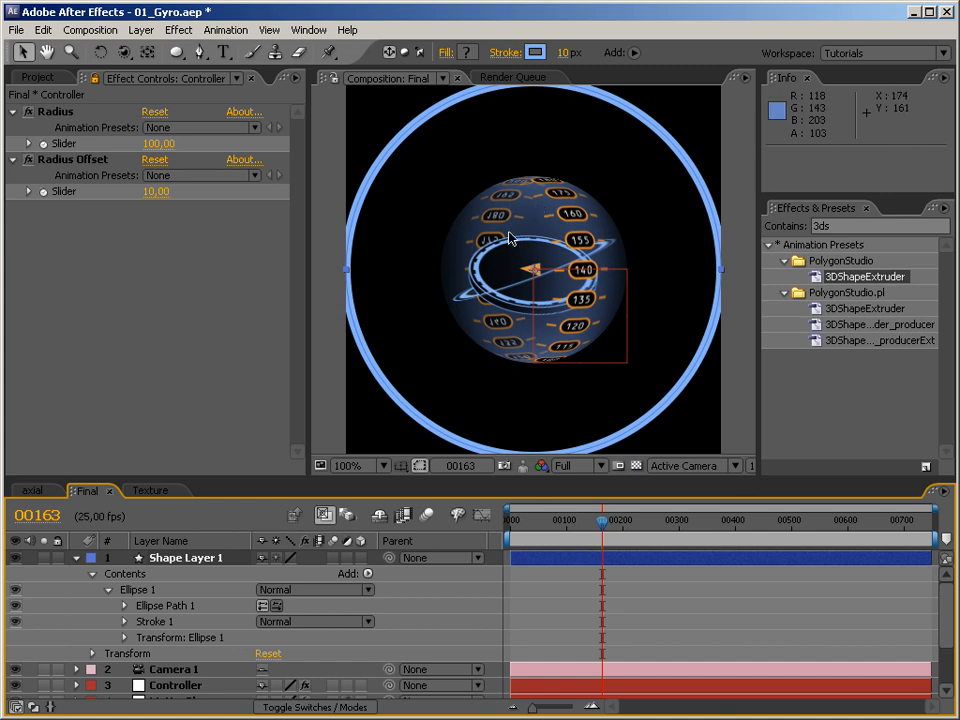
Set the Size of Ellipse Path 1 on Shape Layer 1 to 300, 300
{"action": "left_click", "coordinate": [125, 606]}
{"action": "left_click", "coordinate": [182, 606]}
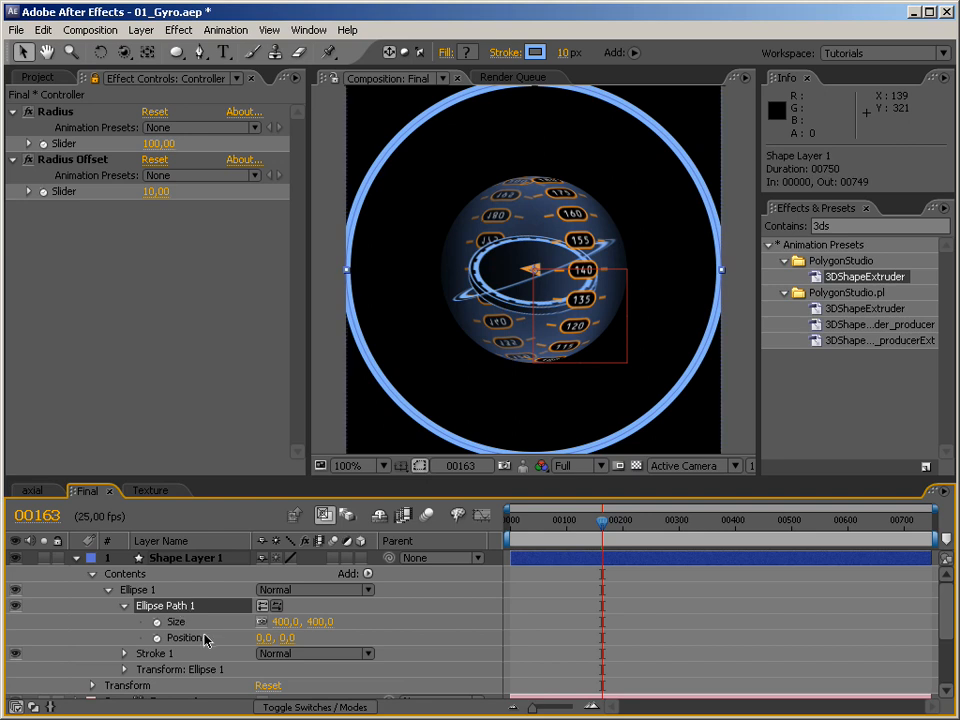
{"action": "left_click", "coordinate": [283, 622]}
{"action": "type", "text": "300"}
{"action": "key", "text": "Return"}
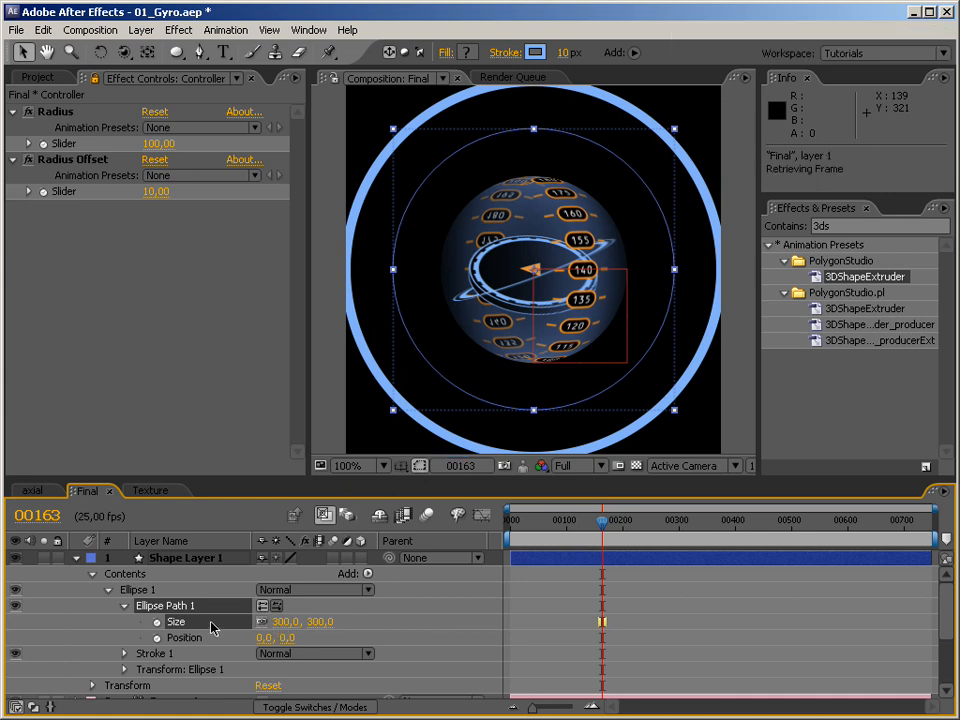
Drive the Size of Ellipse Path 1 with an expression defining radius as the Controller's Radius slider * 2.5 and returning [radius, radius]
{"action": "left_click", "coordinate": [157, 627], "text": "alt"}
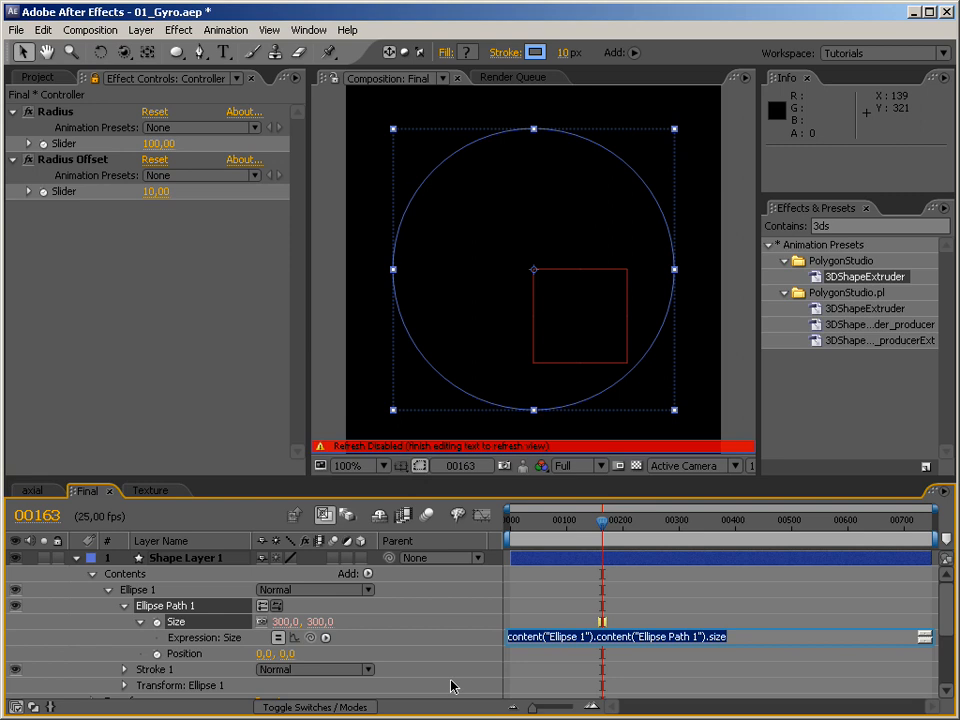
{"action": "type", "text": "radius ="}
{"action": "left_click_drag", "start_coordinate": [310, 637], "coordinate": [68, 150]}
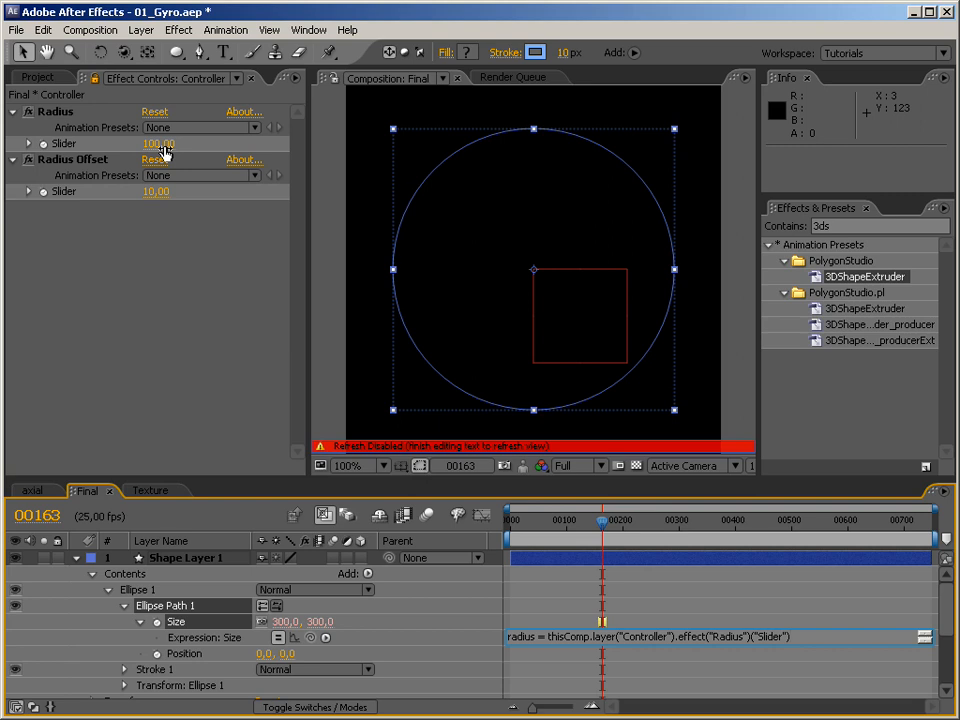
{"action": "type", "text": "* 2.5"}
{"action": "type", "text": ";"}
{"action": "key", "text": "Return"}
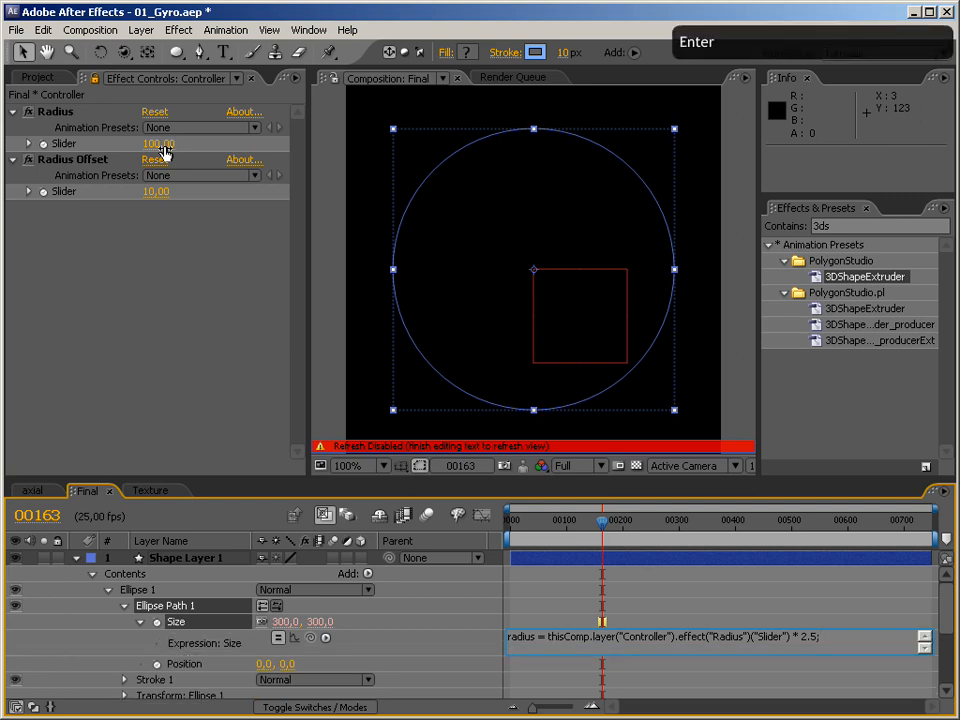
{"action": "type", "text": "["}
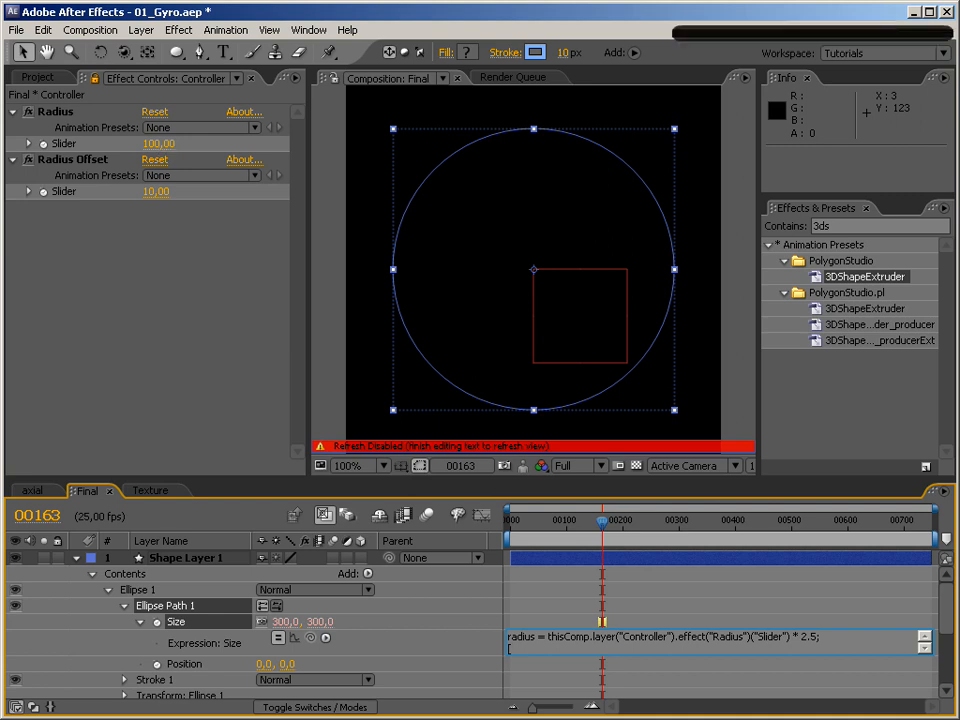
{"action": "type", "text": "radius, r"}
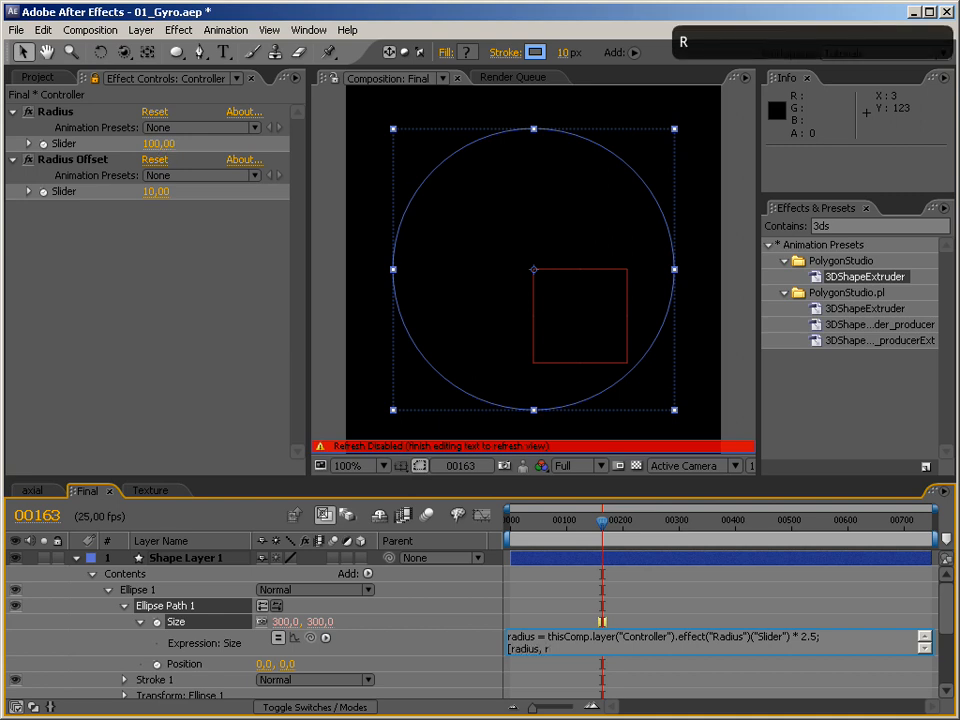
{"action": "type", "text": "adius]"}
{"action": "left_click_drag", "start_coordinate": [548, 637], "coordinate": [927, 636]}
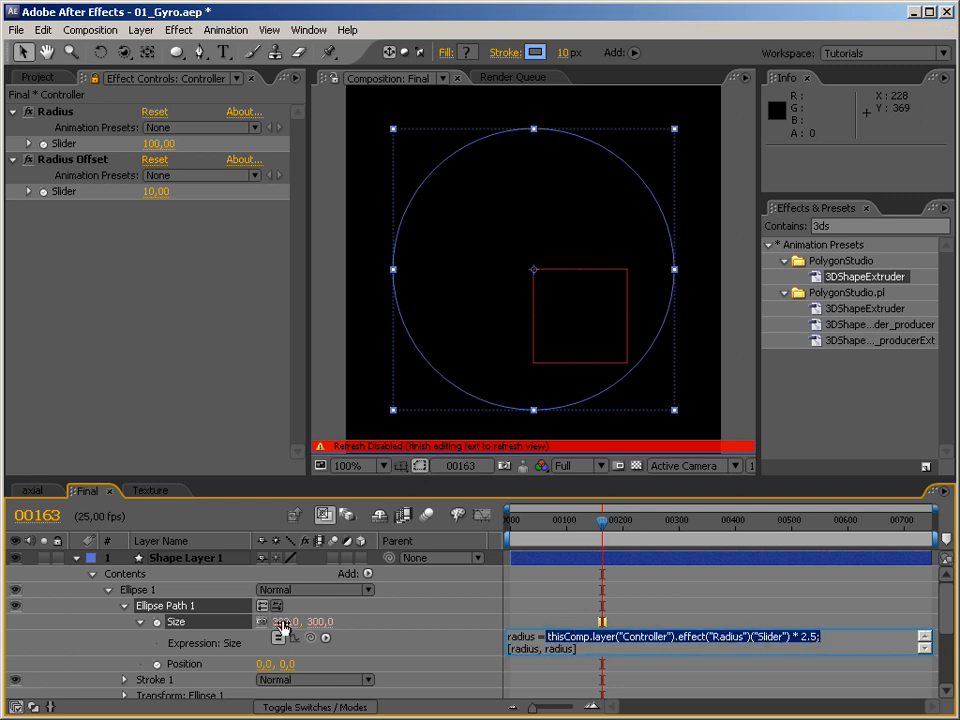
{"action": "left_click", "coordinate": [597, 648]}
{"action": "key", "text": "KP_Enter"}
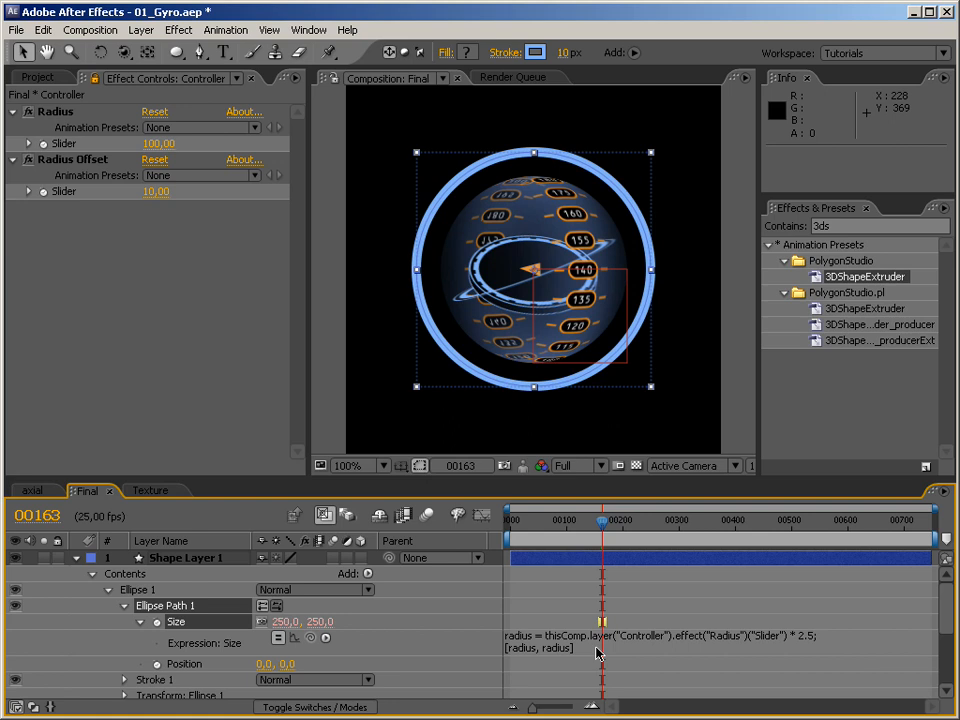
Collapse Ellipse Path 1 and set the Stroke Width of Ellipse 1's Stroke 1 to 4
{"action": "left_click", "coordinate": [108, 590]}
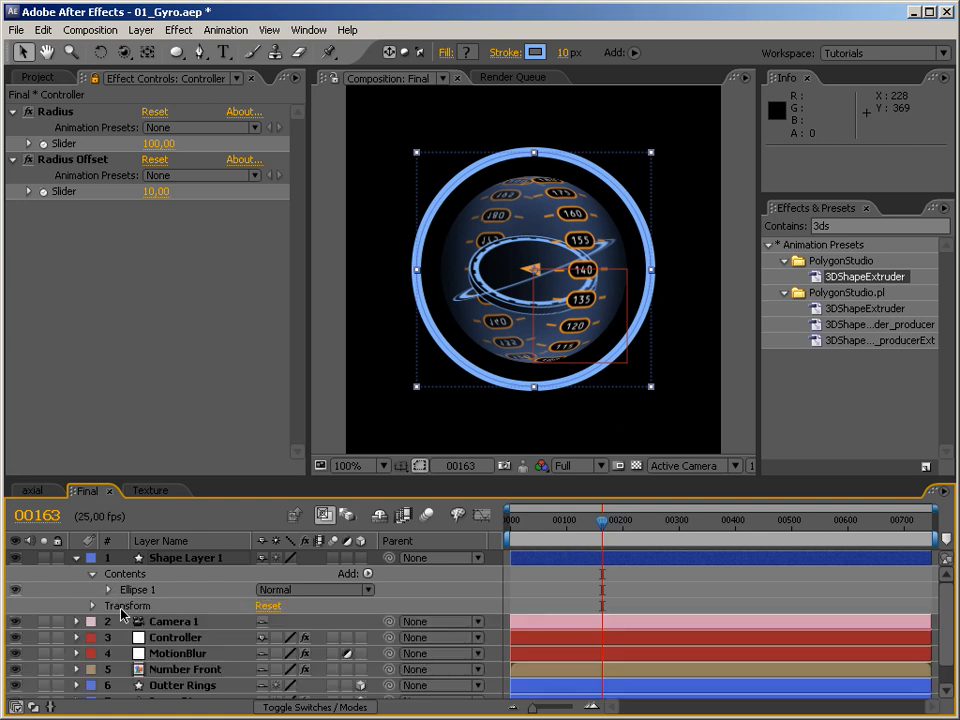
{"action": "left_click", "coordinate": [108, 590]}
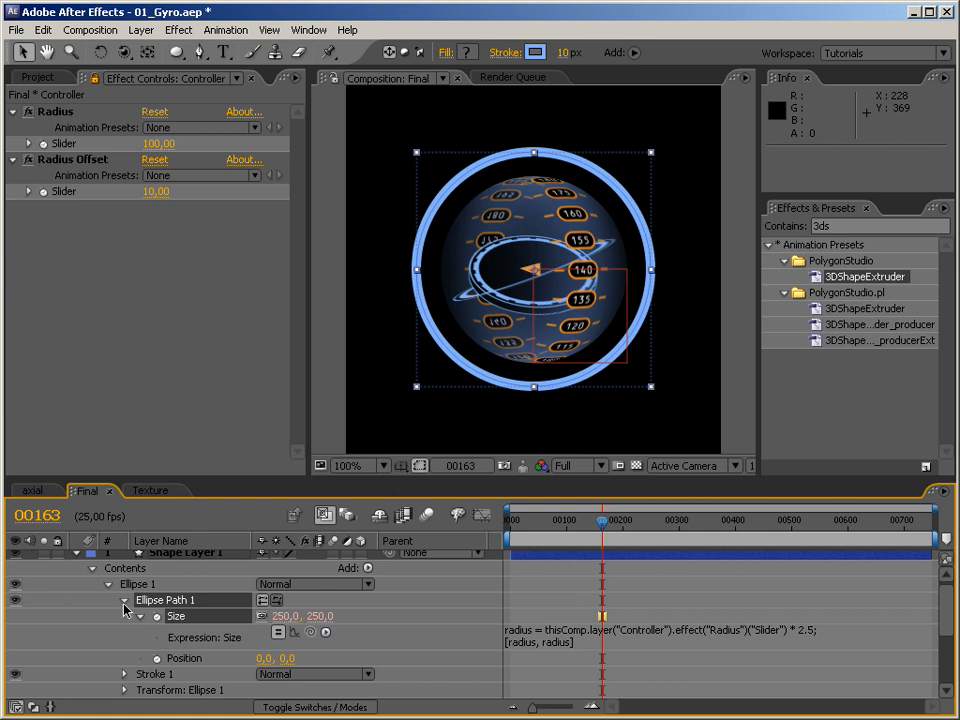
{"action": "left_click", "coordinate": [124, 602]}
{"action": "left_click", "coordinate": [124, 616]}
{"action": "scroll", "coordinate": [125, 621], "scroll_direction": "down", "scroll_amount": 1}
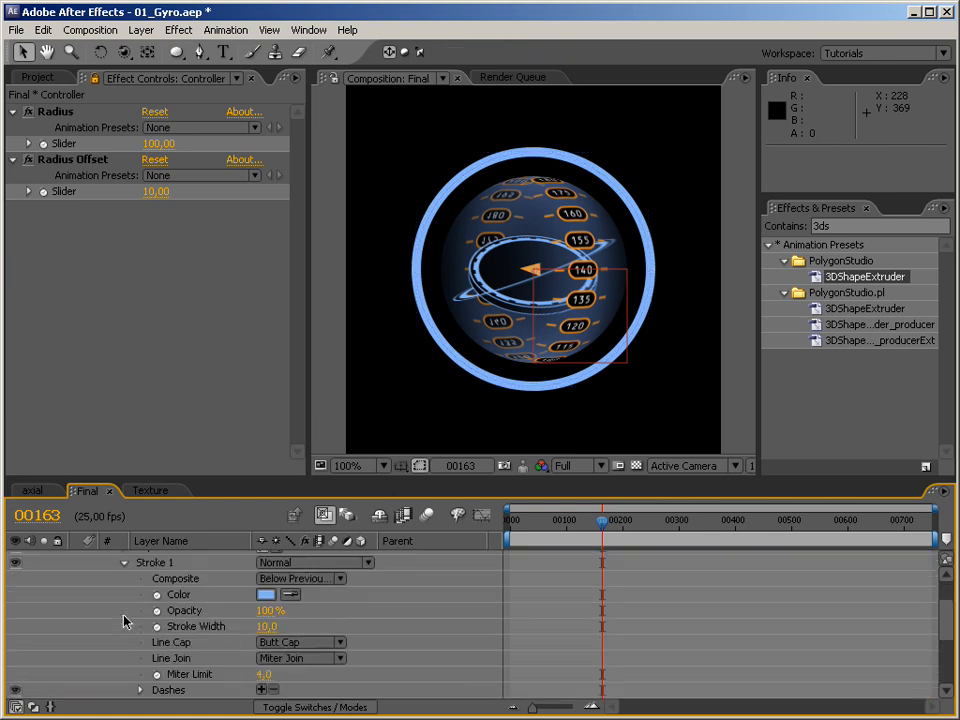
{"action": "left_click", "coordinate": [265, 626]}
{"action": "type", "text": "4"}
{"action": "key", "text": "Return"}
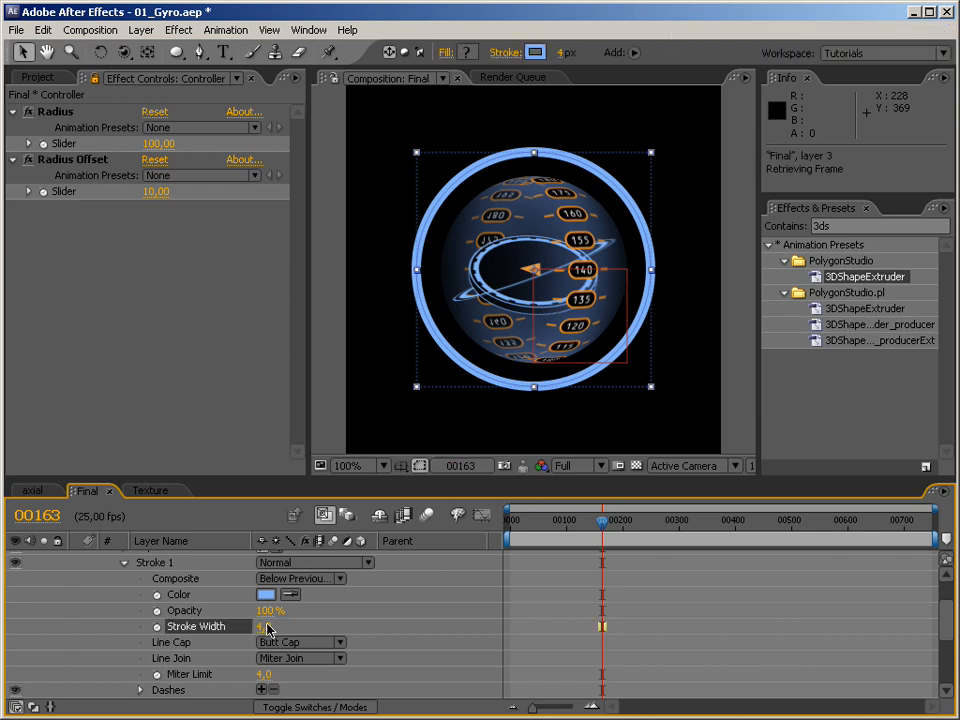
Reduce the Stroke Width of Ellipse 1's Stroke 1 to 2
{"action": "left_click", "coordinate": [265, 627]}
{"action": "type", "text": "2"}
{"action": "key", "text": "Return"}
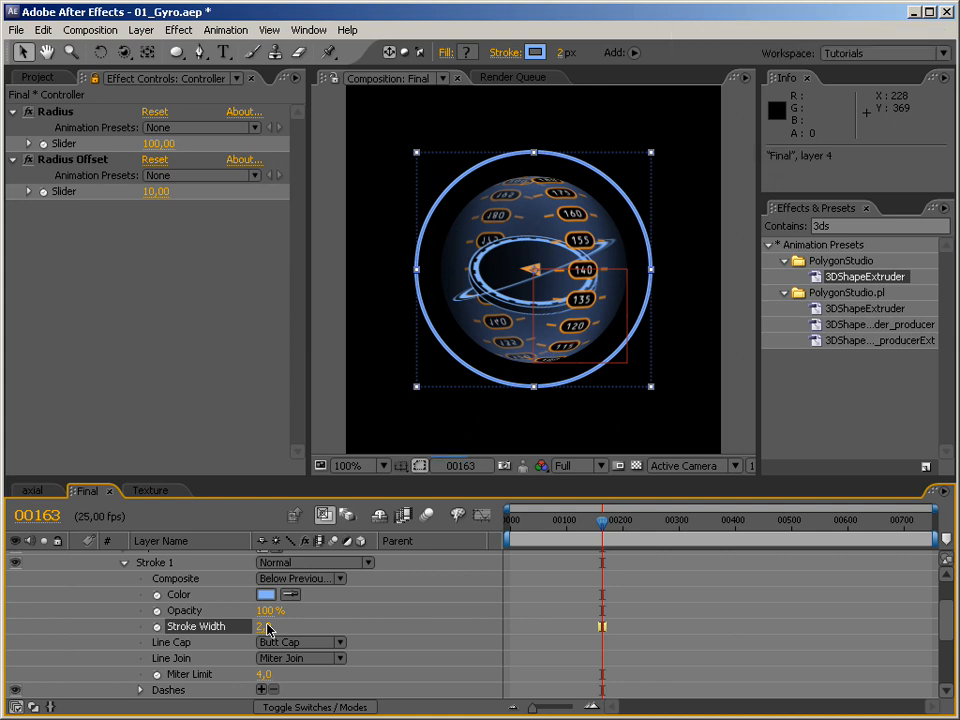
{"action": "left_click_drag", "start_coordinate": [268, 630], "coordinate": [257, 624]}
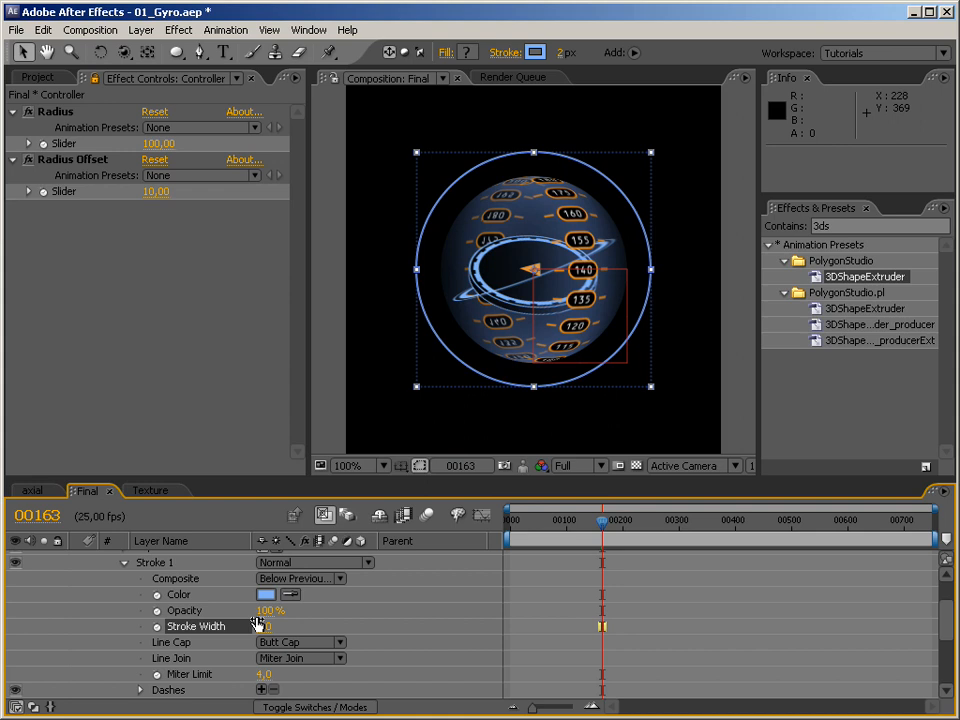
Collapse Stroke 1 and the Ellipse 1 group, and check the outer dial in the axial reference composition before returning to Final
{"action": "left_click", "coordinate": [124, 563]}
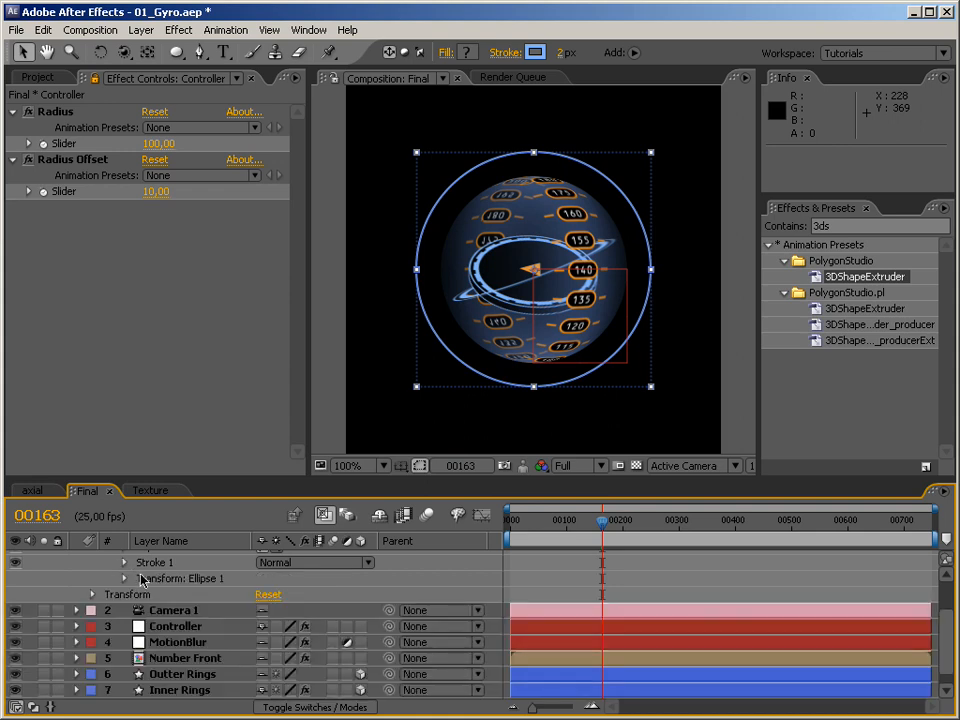
{"action": "scroll", "coordinate": [141, 580], "scroll_direction": "up", "scroll_amount": 3}
{"action": "left_click", "coordinate": [109, 591]}
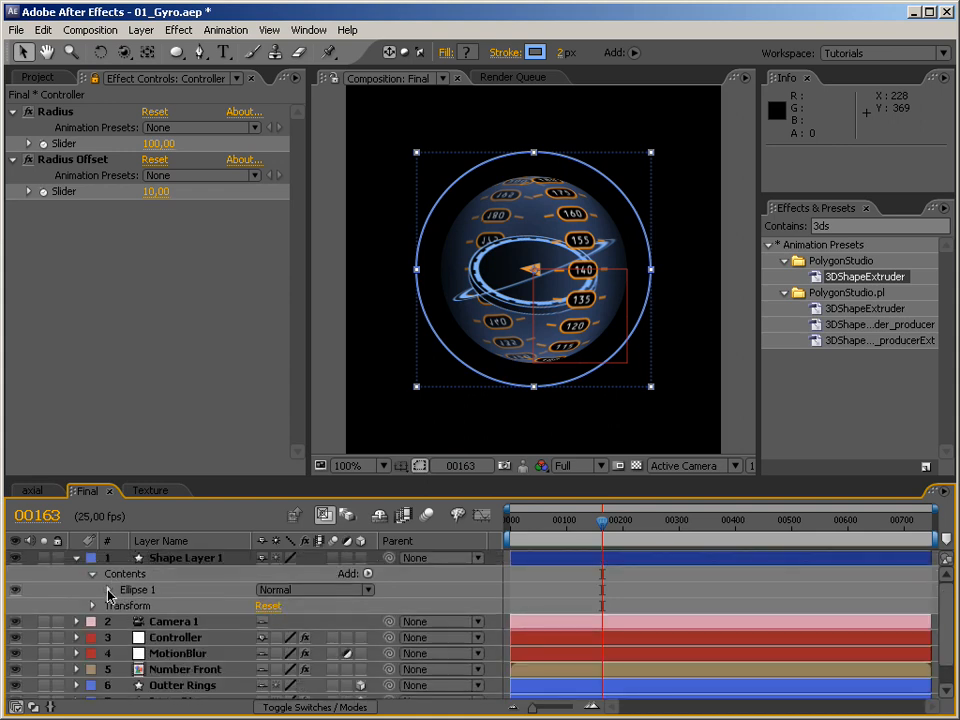
{"action": "left_click", "coordinate": [34, 491]}
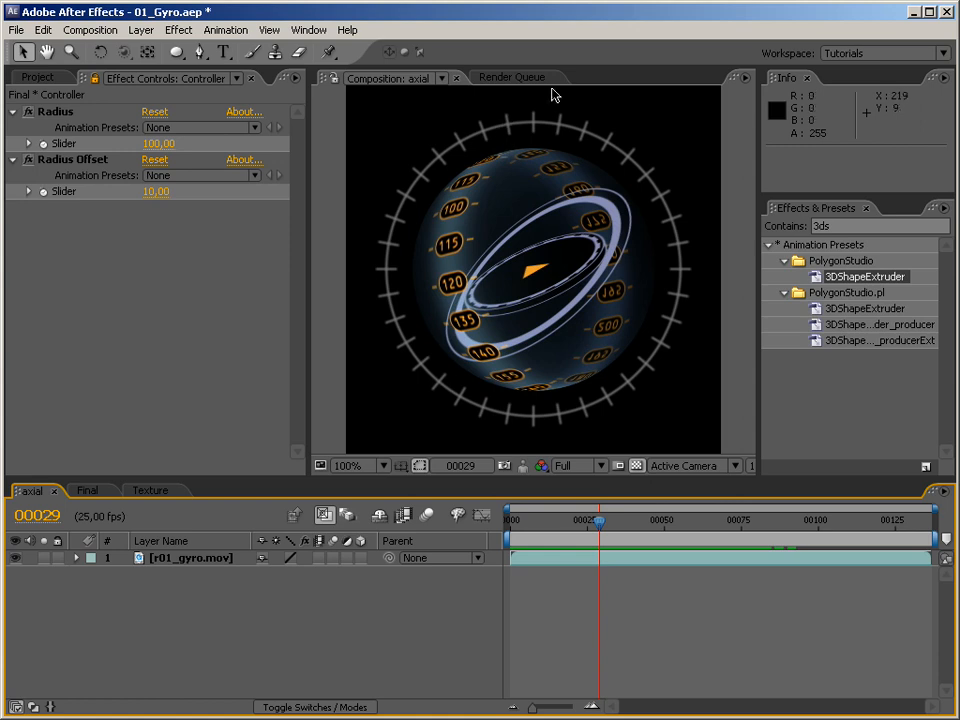
{"action": "left_click", "coordinate": [103, 492]}
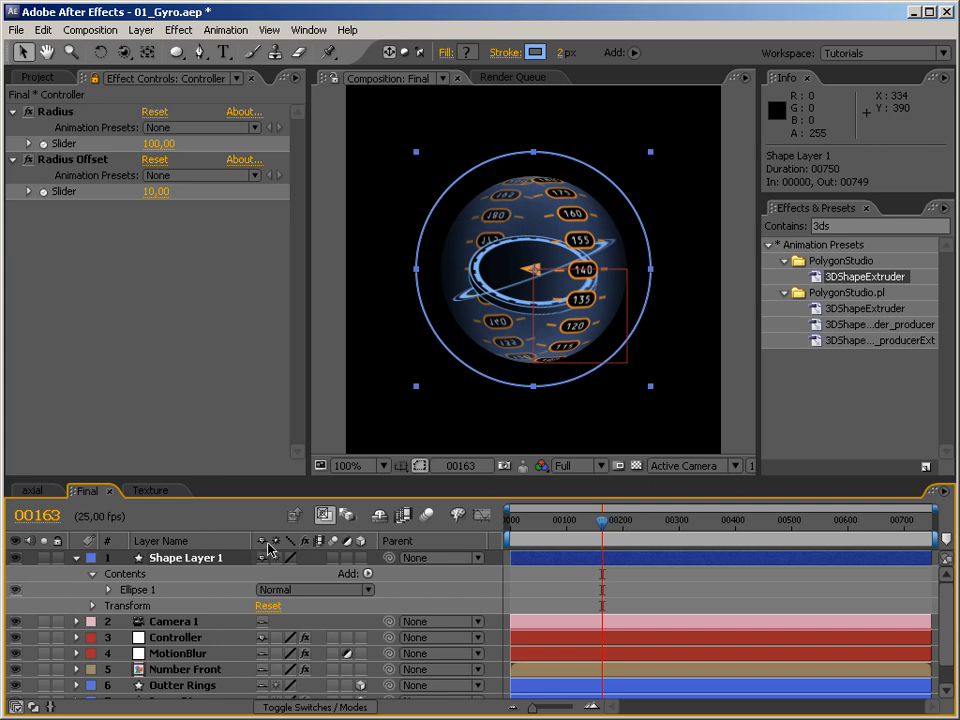
Add a composition-sized rectangle to Shape Layer 1 with the Rectangle Tool
{"action": "left_click", "coordinate": [177, 53]}
{"action": "left_click", "coordinate": [215, 52]}
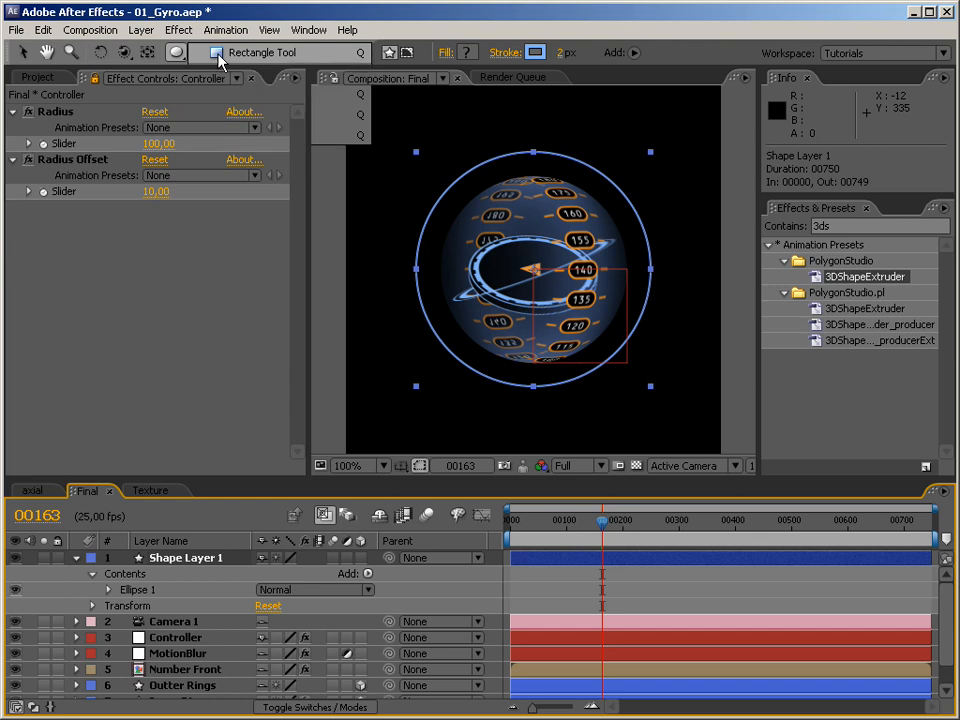
{"action": "double_click", "coordinate": [177, 54]}
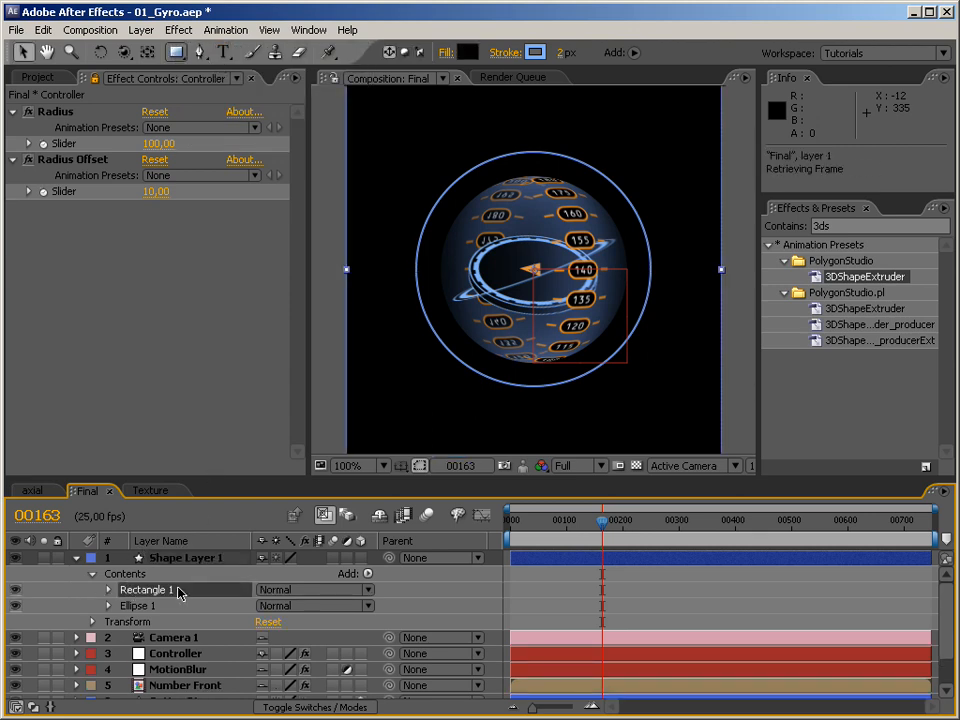
Delete the Fill from Rectangle 1 and move the collapsed group below Ellipse 1 in the layer's Contents
{"action": "left_click", "coordinate": [109, 590]}
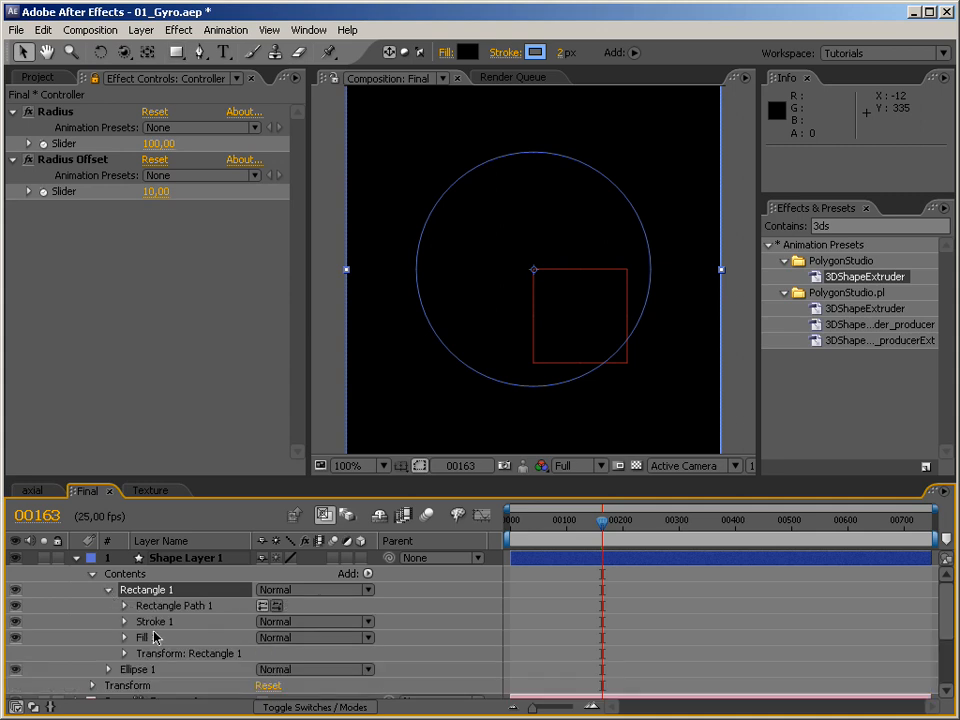
{"action": "left_click", "coordinate": [146, 639]}
{"action": "key", "text": "Delete"}
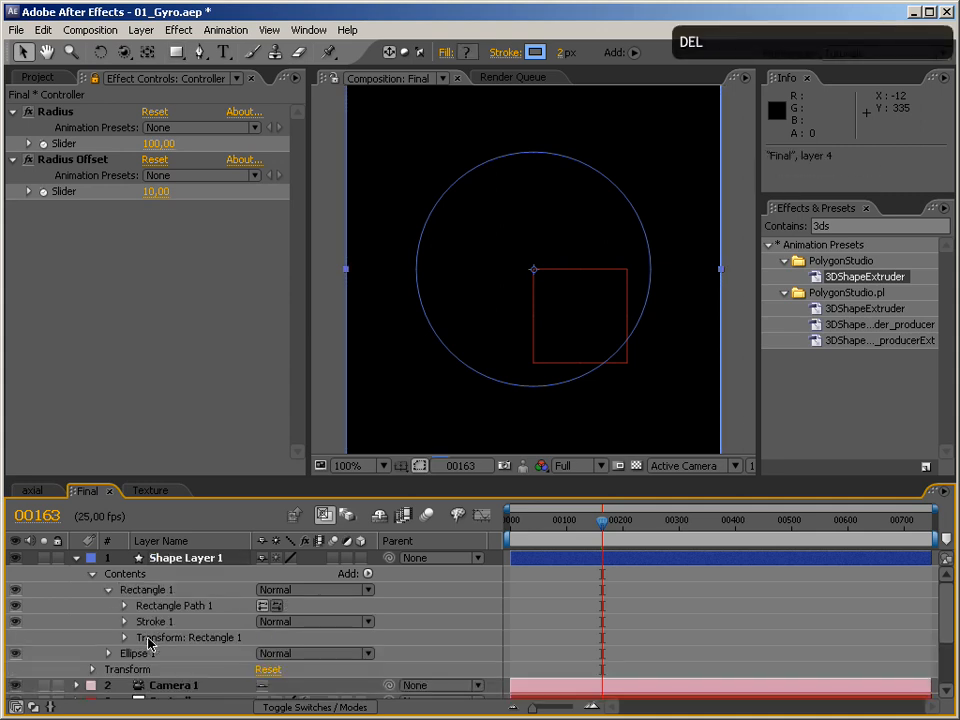
{"action": "left_click", "coordinate": [108, 590]}
{"action": "left_click_drag", "start_coordinate": [120, 591], "coordinate": [145, 616]}
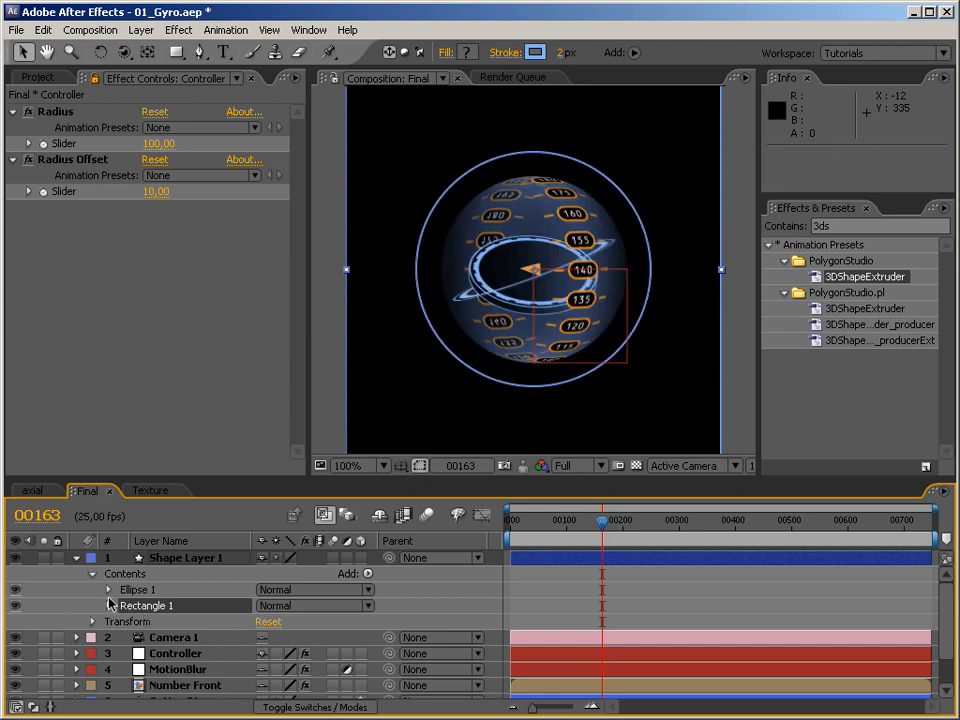
Set the Size of Rectangle Path 1 to 0, 20 with its proportions unlinked
{"action": "left_click", "coordinate": [109, 605]}
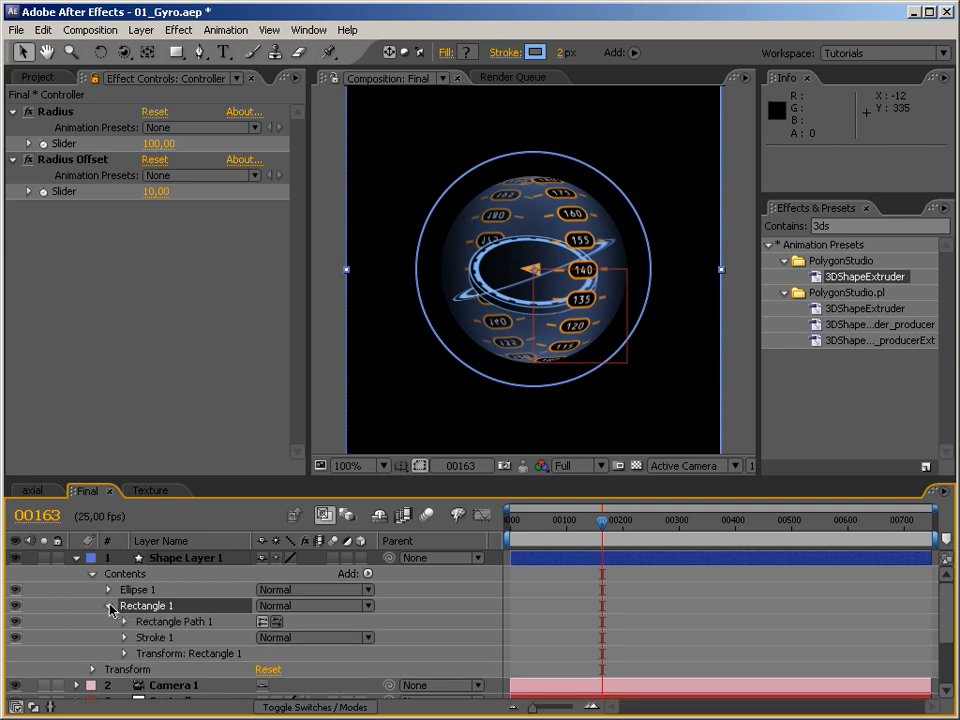
{"action": "left_click", "coordinate": [124, 621]}
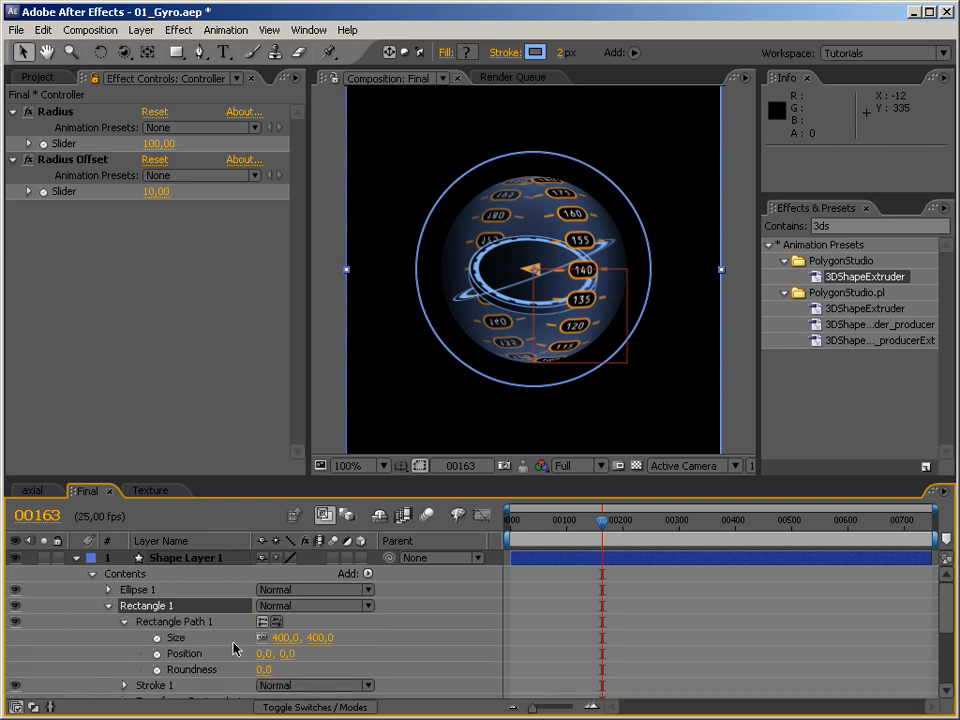
{"action": "left_click", "coordinate": [281, 637]}
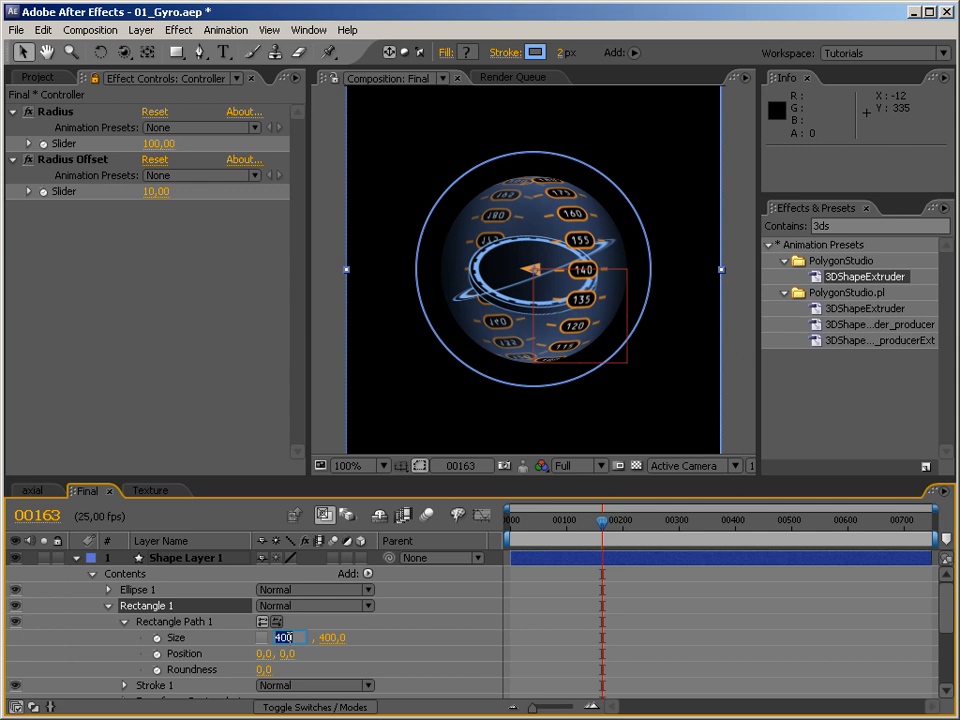
{"action": "type", "text": "0"}
{"action": "key", "text": "Return"}
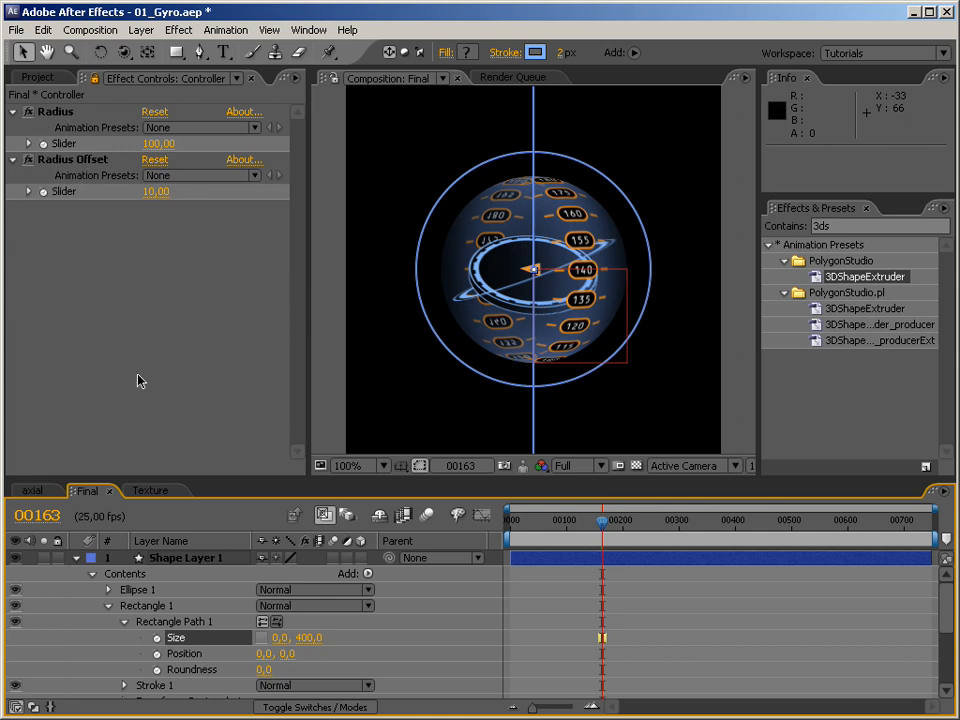
{"action": "left_click", "coordinate": [305, 640]}
{"action": "key", "text": "Return"}
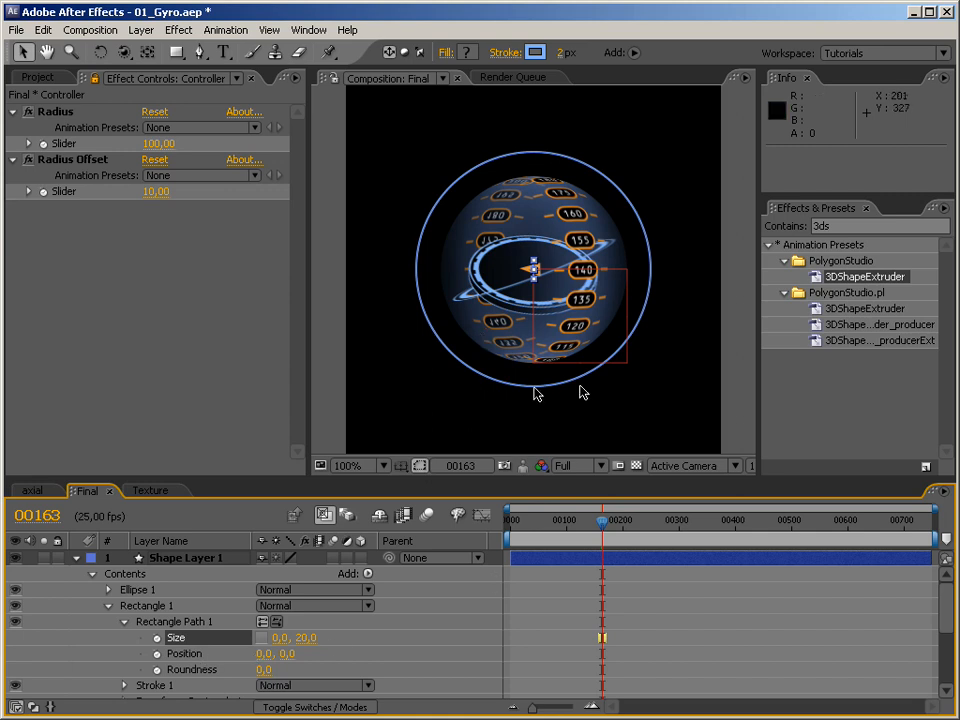
Expand Ellipse Path 1 and enlarge the timeline so its Size and Rectangle Path 1's Position can be reached together
{"action": "left_click", "coordinate": [415, 262]}
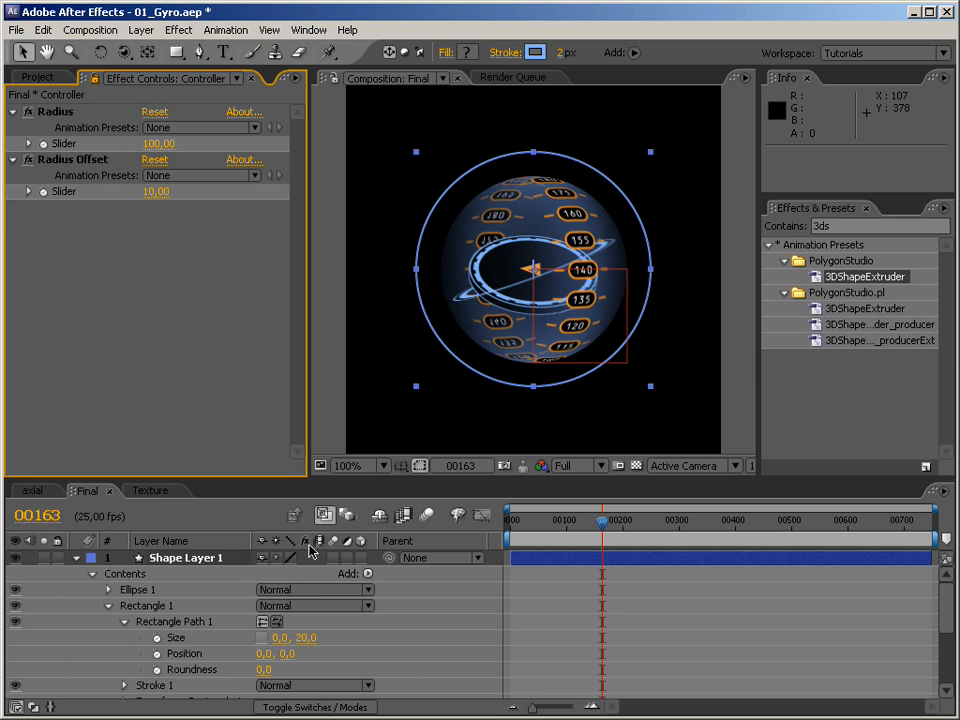
{"action": "left_click", "coordinate": [150, 591]}
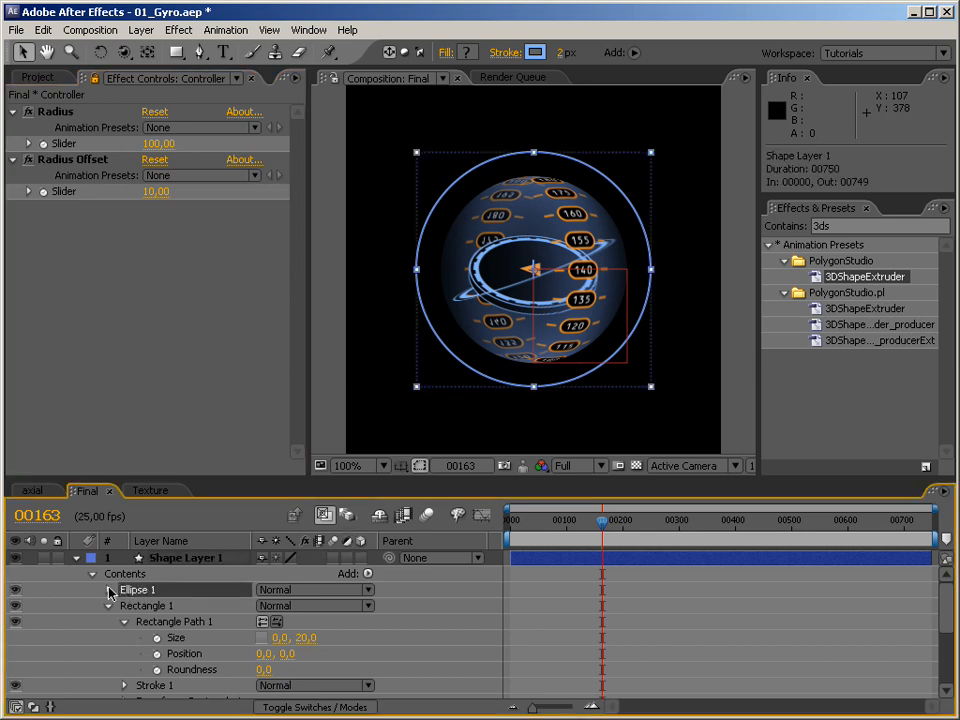
{"action": "left_click", "coordinate": [109, 590]}
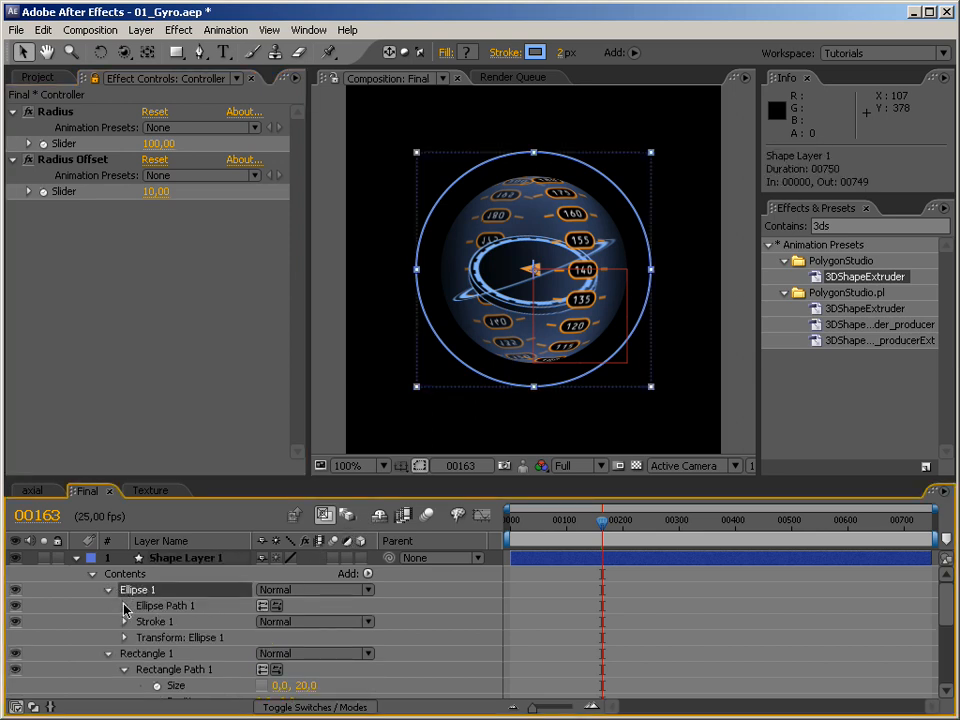
{"action": "left_click", "coordinate": [124, 606]}
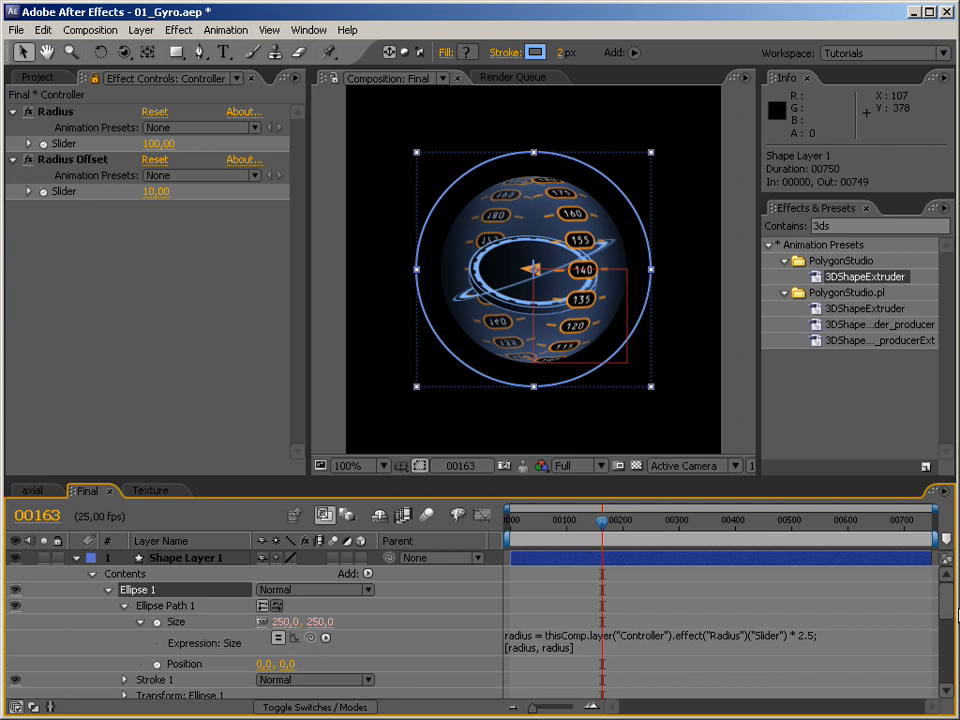
{"action": "scroll", "coordinate": [943, 615], "scroll_direction": "down", "scroll_amount": 3}
{"action": "scroll", "coordinate": [938, 628], "scroll_direction": "up", "scroll_amount": 1}
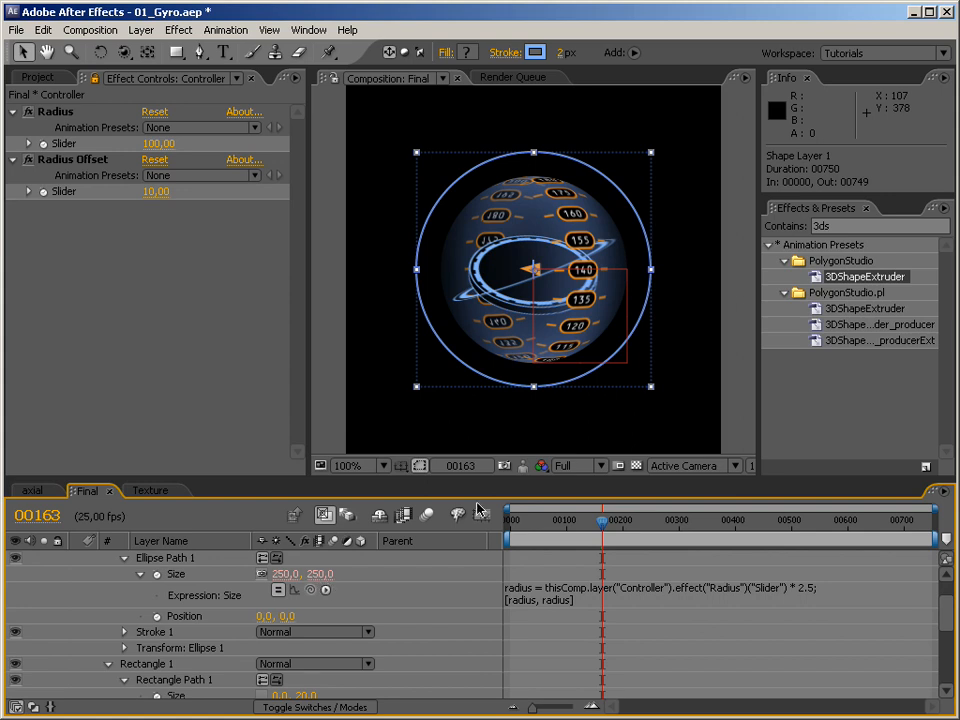
{"action": "scroll", "coordinate": [942, 630], "scroll_direction": "down", "scroll_amount": 6}
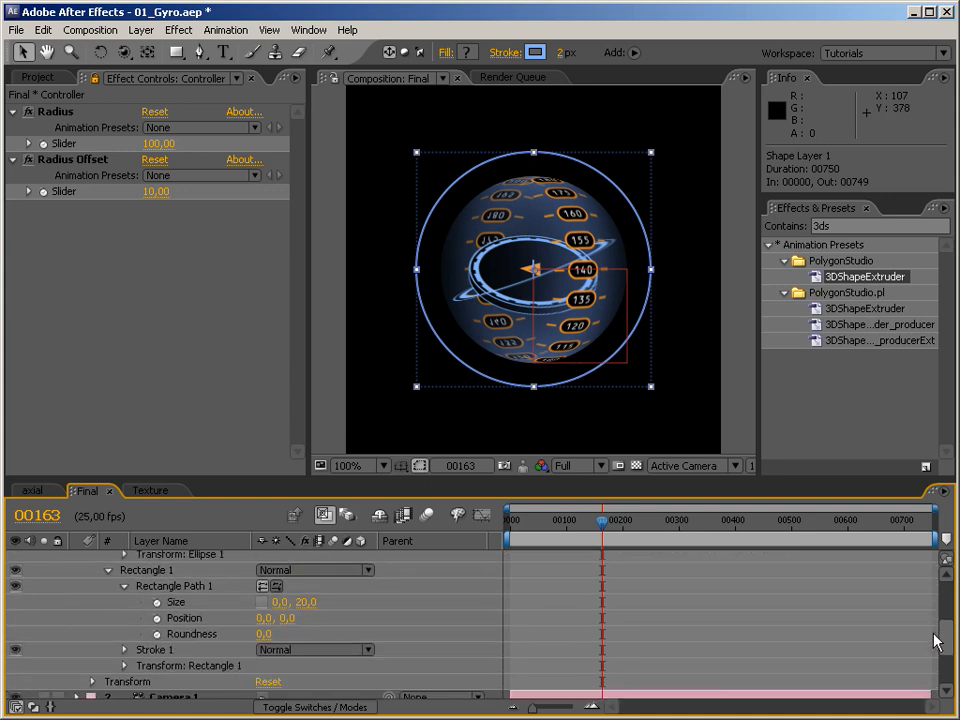
{"action": "left_click_drag", "start_coordinate": [934, 634], "coordinate": [934, 630]}
{"action": "left_click_drag", "start_coordinate": [746, 479], "coordinate": [736, 392]}
{"action": "scroll", "coordinate": [952, 590], "scroll_direction": "up", "scroll_amount": 6}
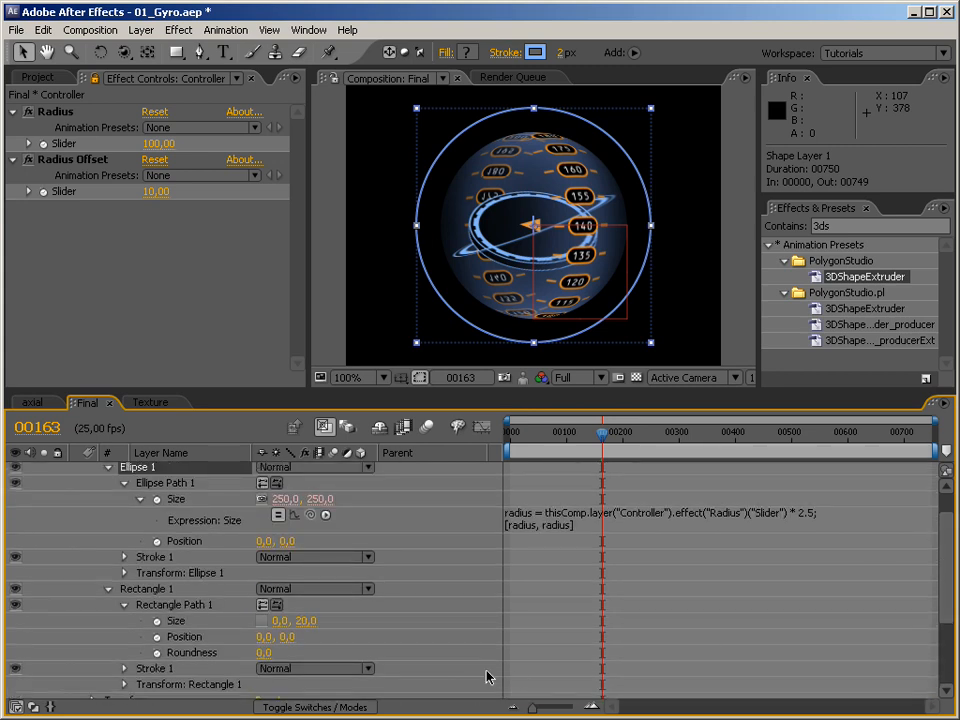
Drive Rectangle Path 1's Position with an expression defining y as Ellipse Path 1's size[1] / 2 and returning [0, y]
{"action": "left_click", "coordinate": [157, 638], "text": "alt"}
{"action": "type", "text": "y"}
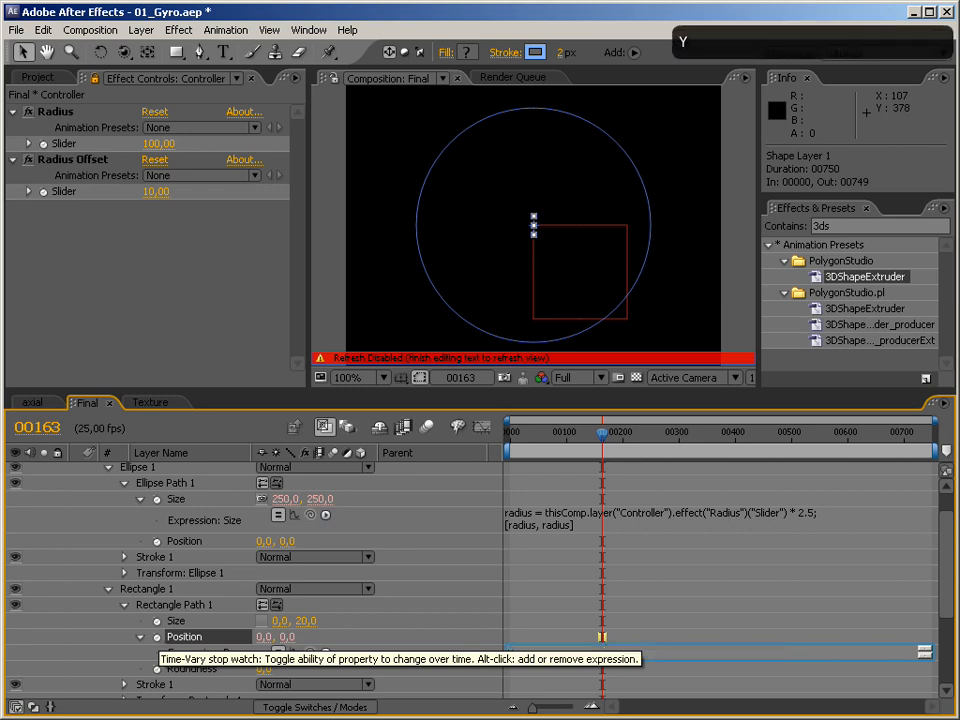
{"action": "type", "text": " ="}
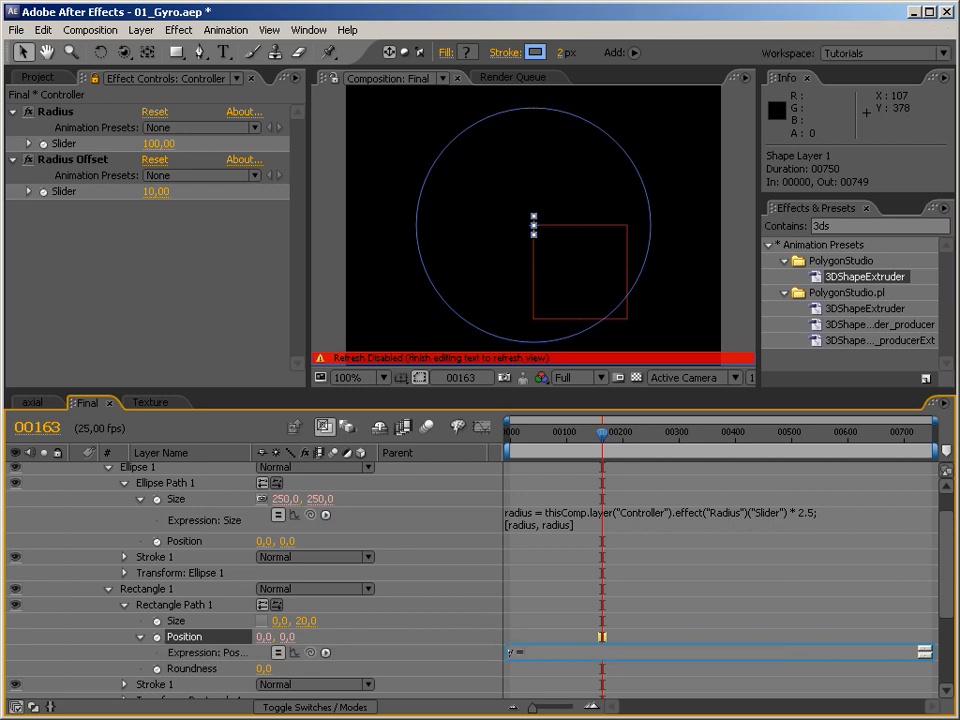
{"action": "left_click_drag", "start_coordinate": [515, 652], "coordinate": [503, 651]}
{"action": "left_click_drag", "start_coordinate": [310, 652], "coordinate": [294, 508]}
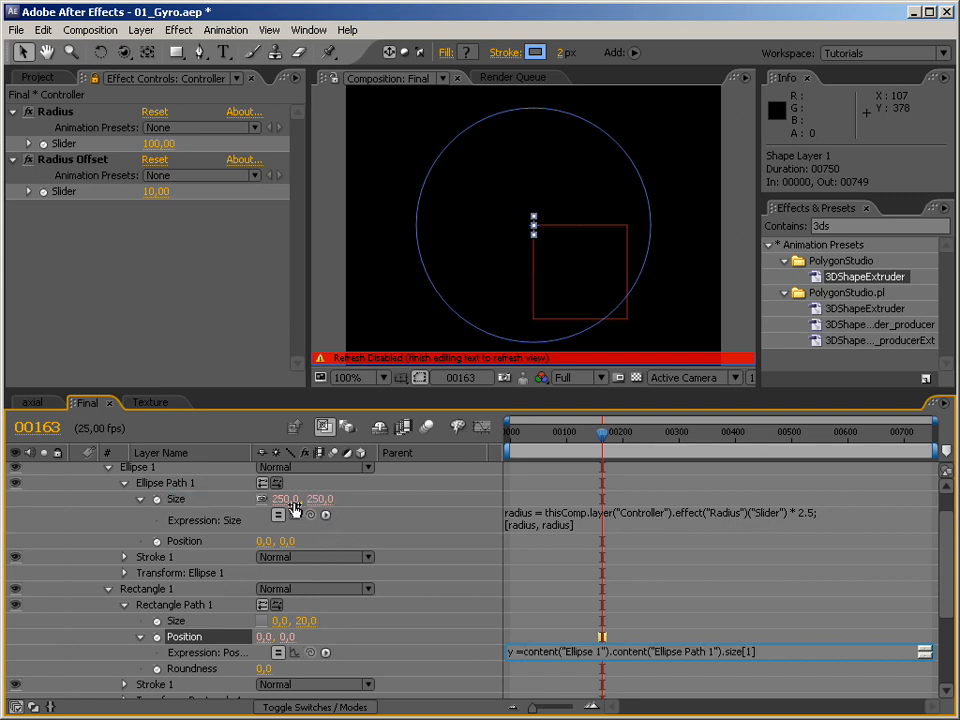
{"action": "type", "text": "/ 2;"}
{"action": "key", "text": "Return"}
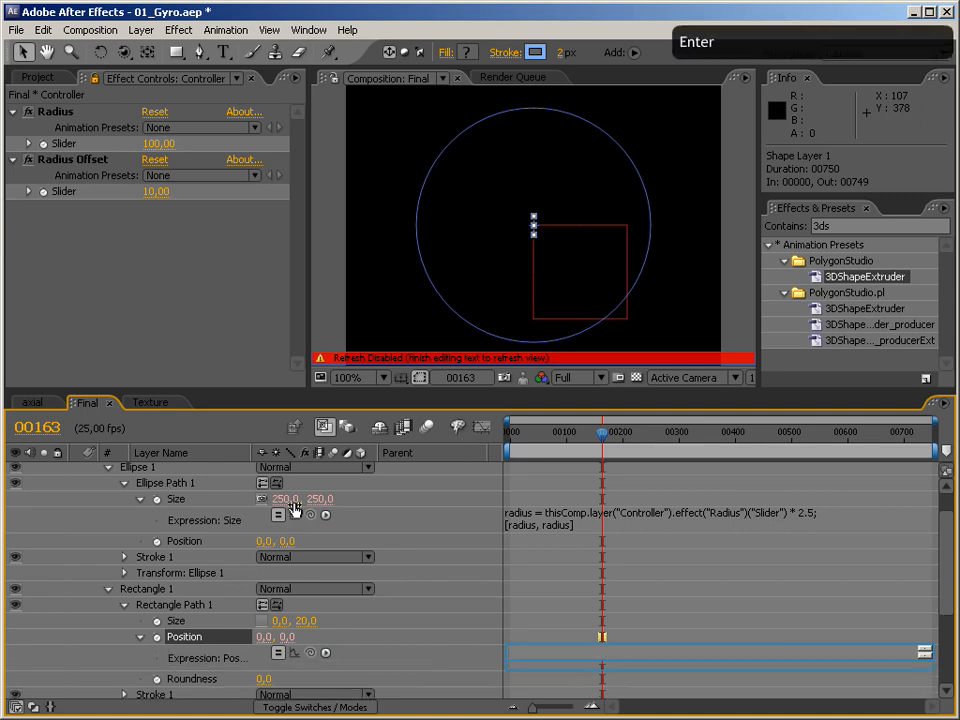
{"action": "type", "text": "["}
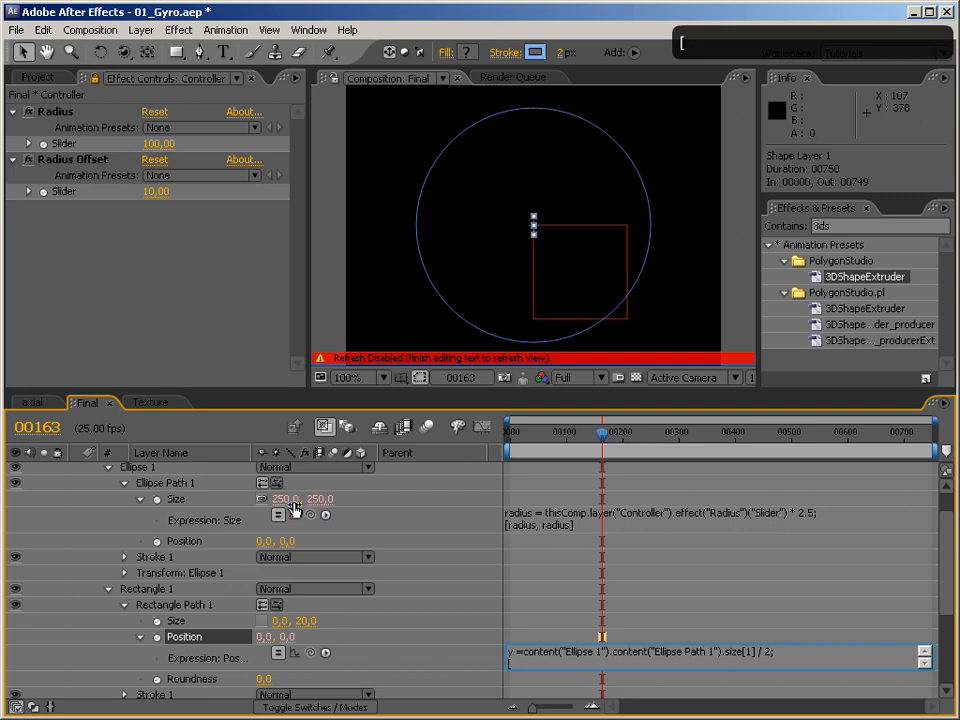
{"action": "type", "text": "0,"}
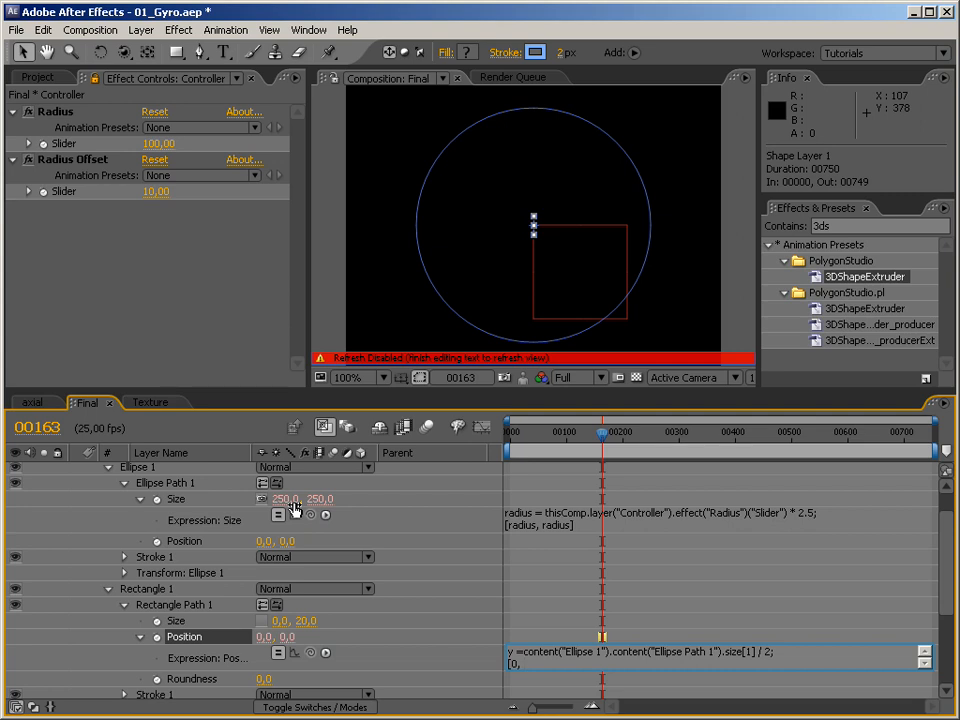
{"action": "type", "text": " y]"}
{"action": "key", "text": "KP_Enter"}
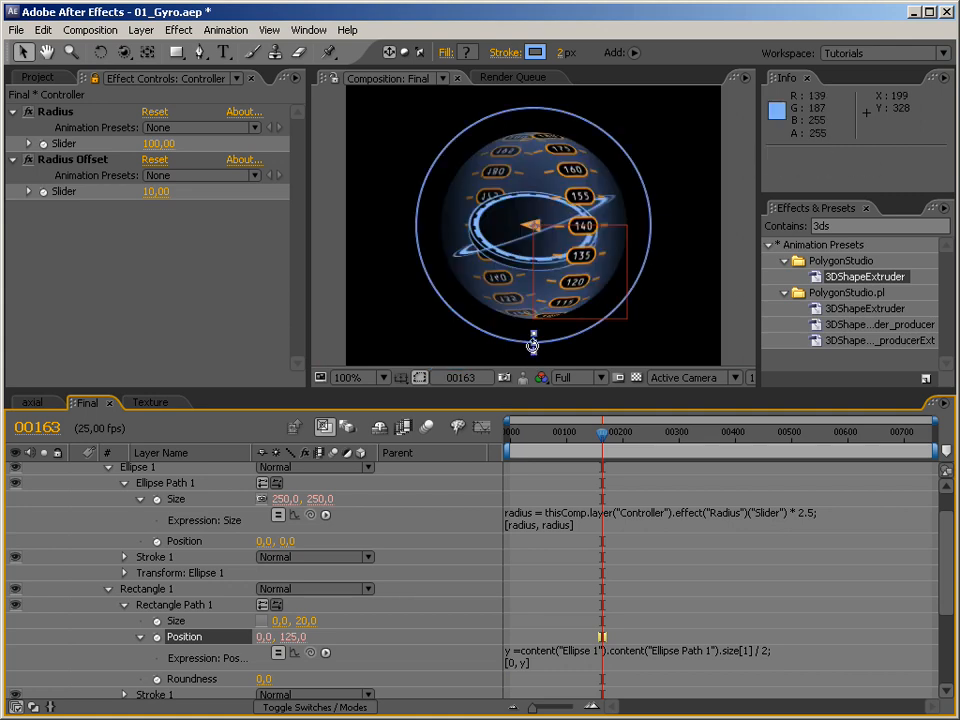
Collapse Rectangle Path 1 and add a Repeater to the Rectangle 1 group
{"action": "left_click", "coordinate": [124, 604]}
{"action": "left_click", "coordinate": [142, 588]}
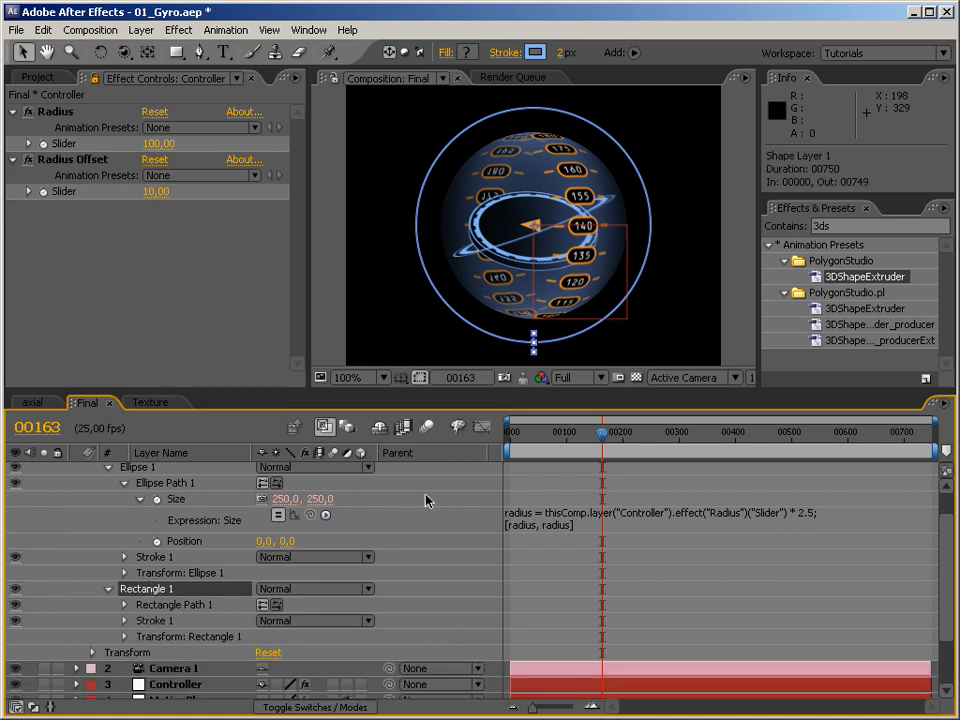
{"action": "scroll", "coordinate": [945, 590], "scroll_direction": "up", "scroll_amount": 1}
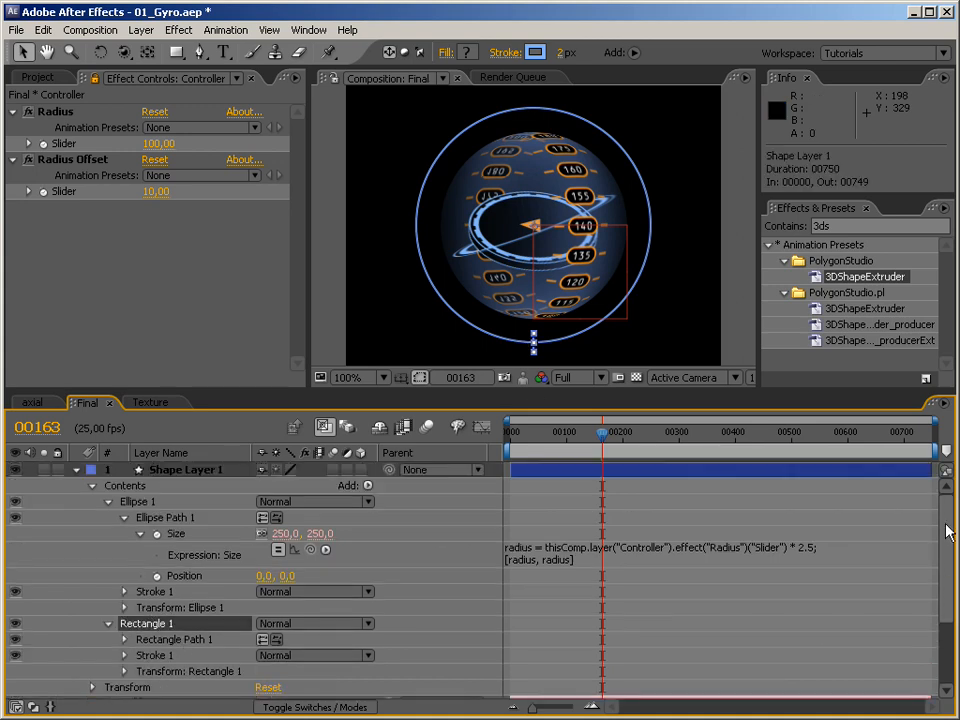
{"action": "left_click", "coordinate": [366, 487]}
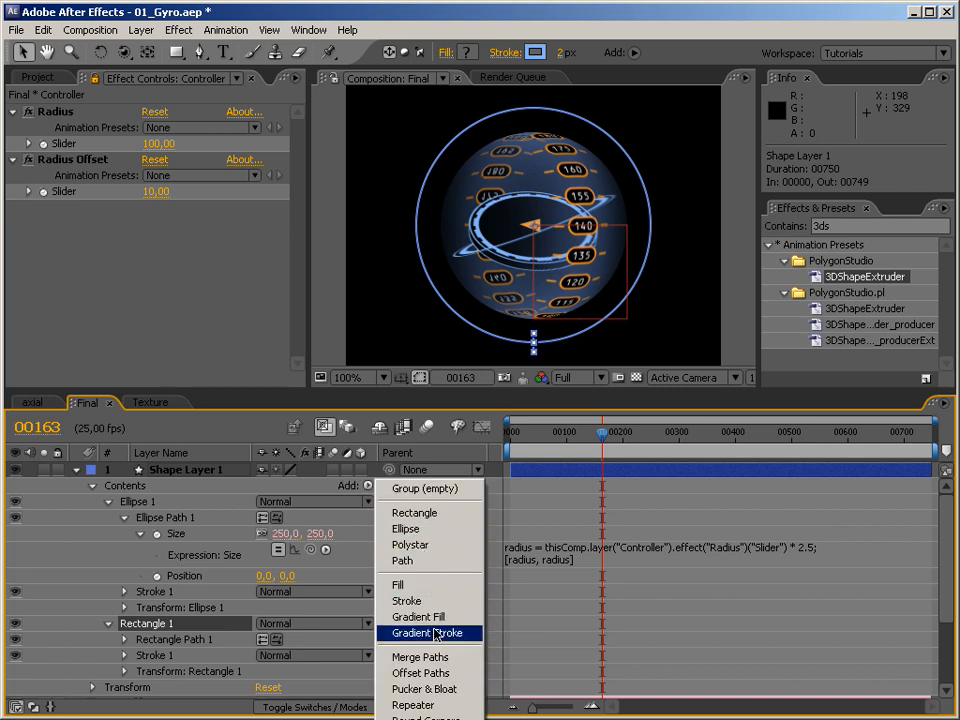
{"action": "left_click", "coordinate": [414, 705]}
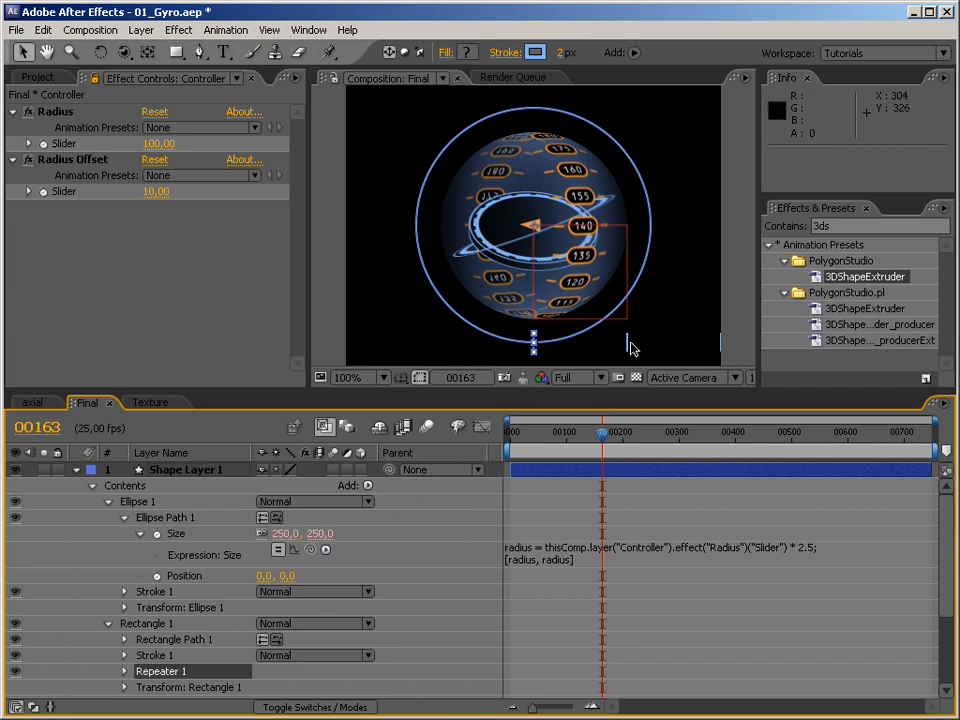
Expand Repeater 1's Transform and set its Position to 0, 0
{"action": "left_click", "coordinate": [129, 673]}
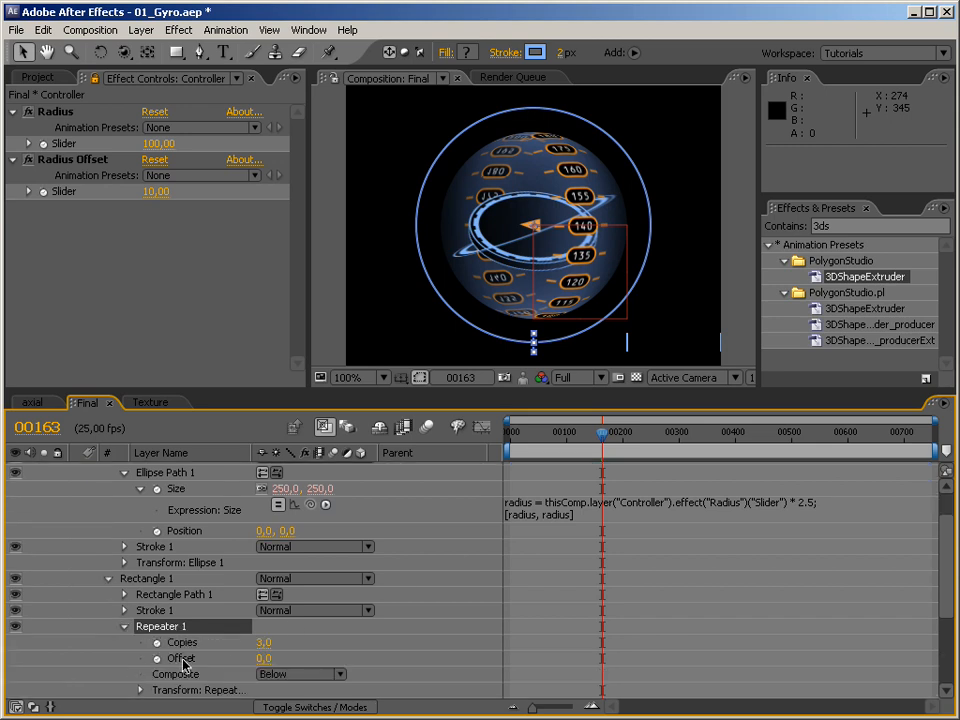
{"action": "scroll", "coordinate": [862, 580], "scroll_direction": "down", "scroll_amount": 3}
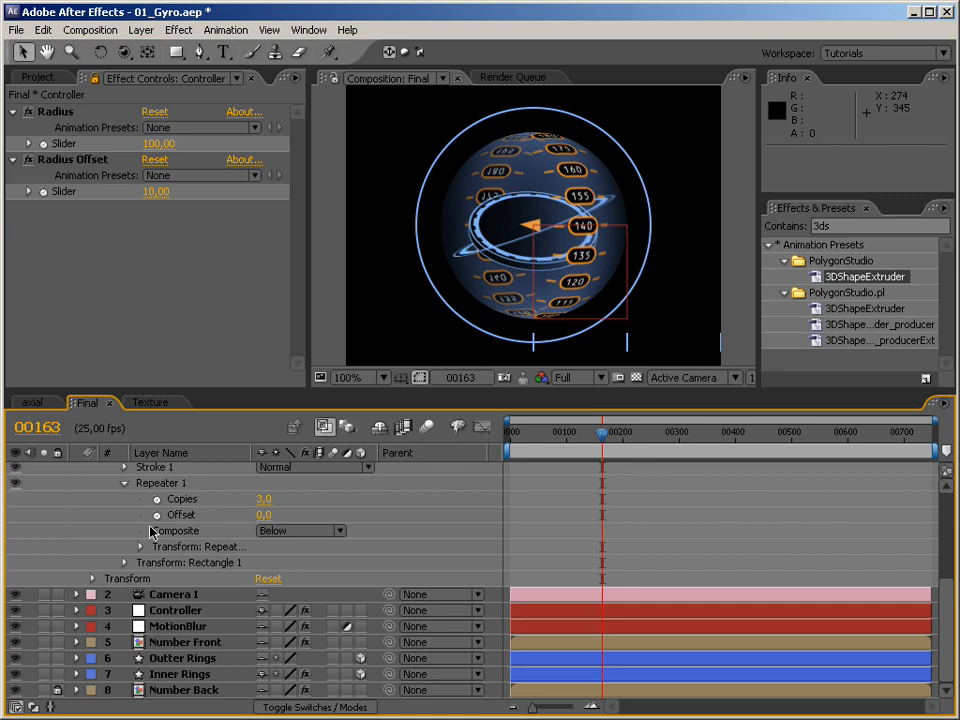
{"action": "left_click", "coordinate": [141, 547]}
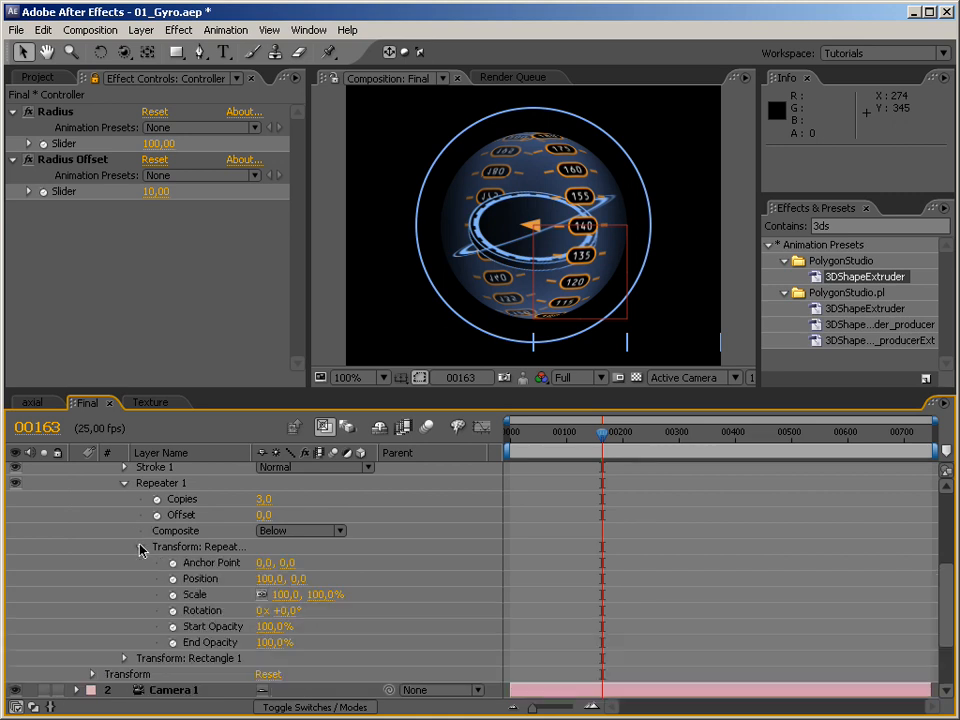
{"action": "left_click", "coordinate": [266, 579]}
{"action": "type", "text": "0"}
{"action": "key", "text": "Return"}
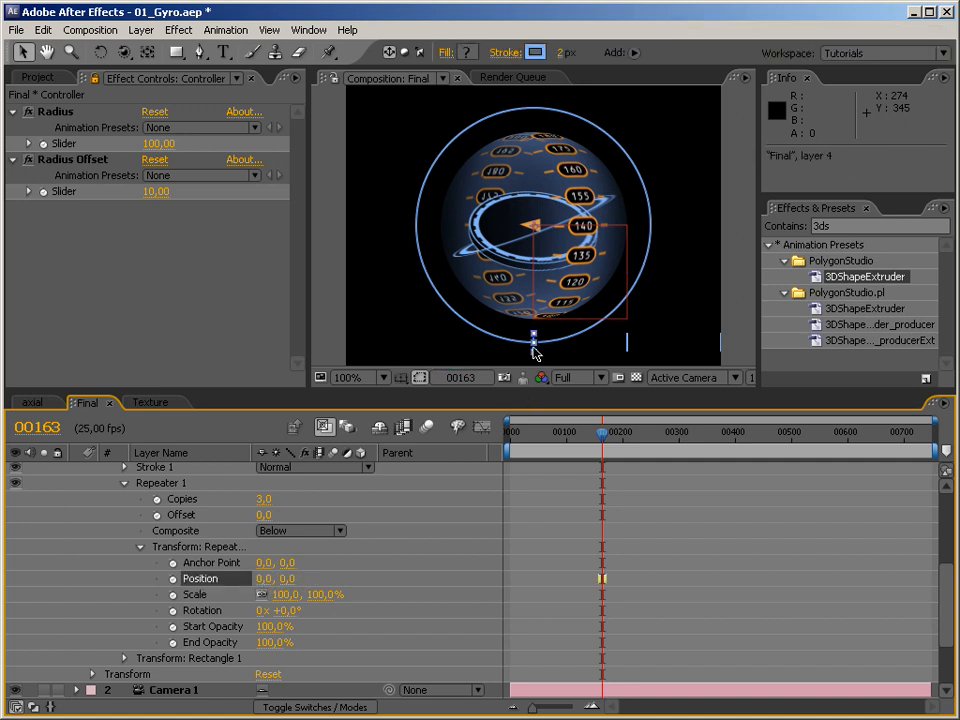
Set the Rotation in Repeater 1's Transform to 20°
{"action": "left_click", "coordinate": [288, 611]}
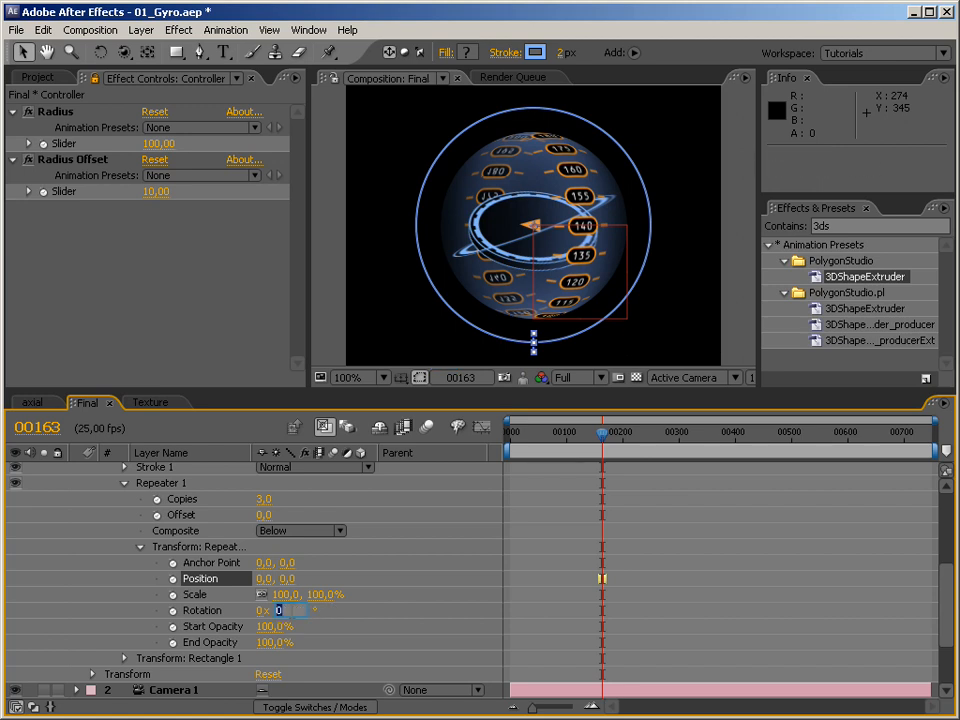
{"action": "type", "text": "20"}
{"action": "key", "text": "Return"}
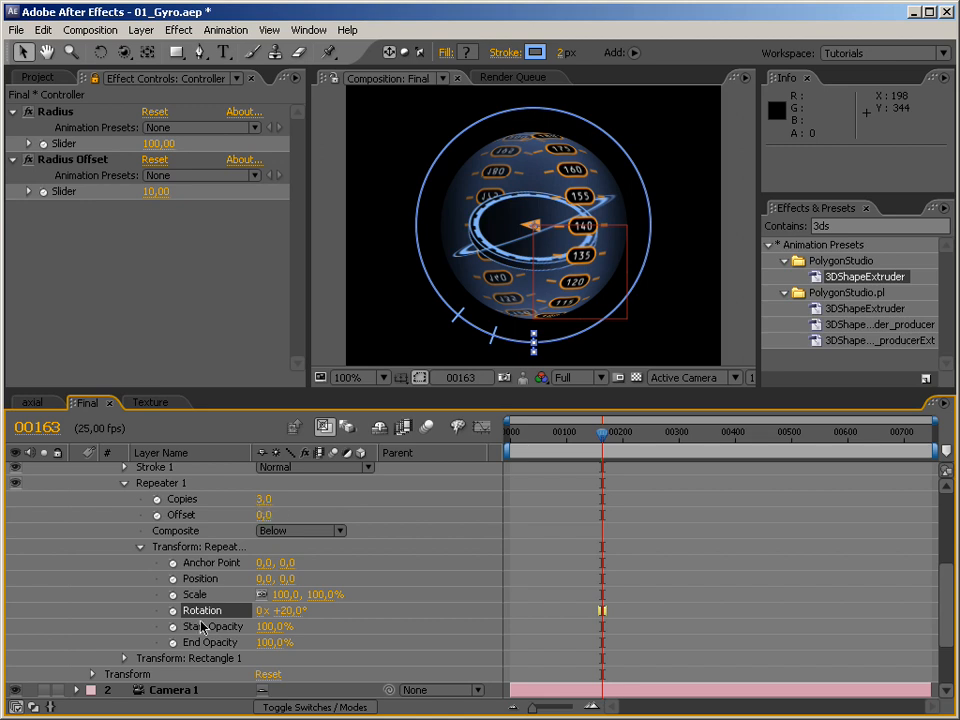
Drive the Rotation in Repeater 1's Transform with the expression 360 / Repeater 1's Copies, and collapse the Transform group
{"action": "left_click", "coordinate": [172, 610], "text": "alt"}
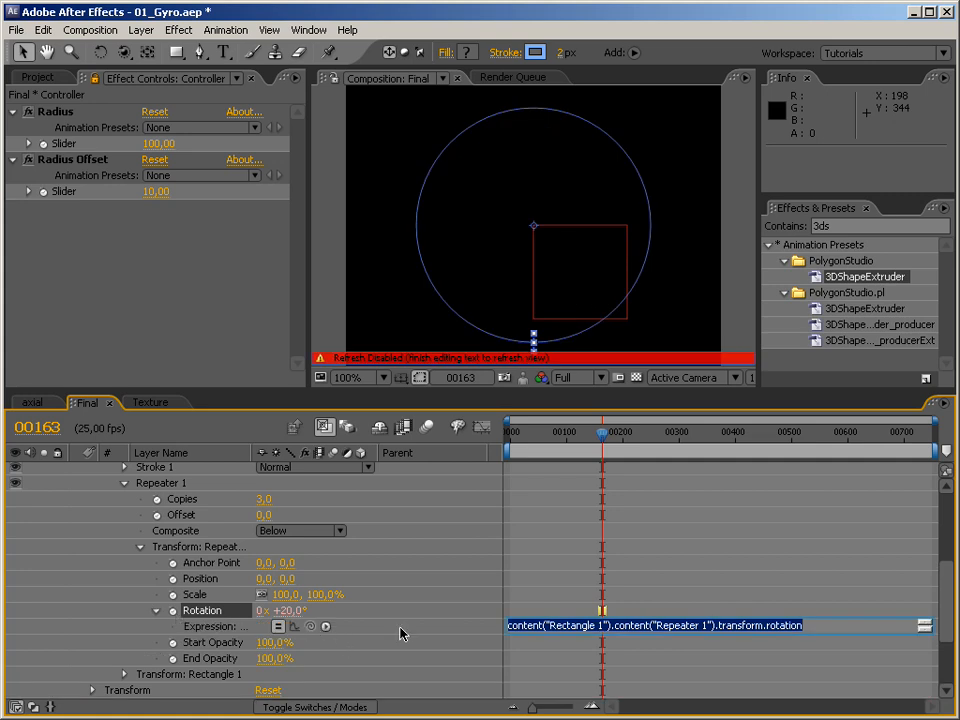
{"action": "type", "text": "360 /"}
{"action": "left_click_drag", "start_coordinate": [311, 626], "coordinate": [193, 500]}
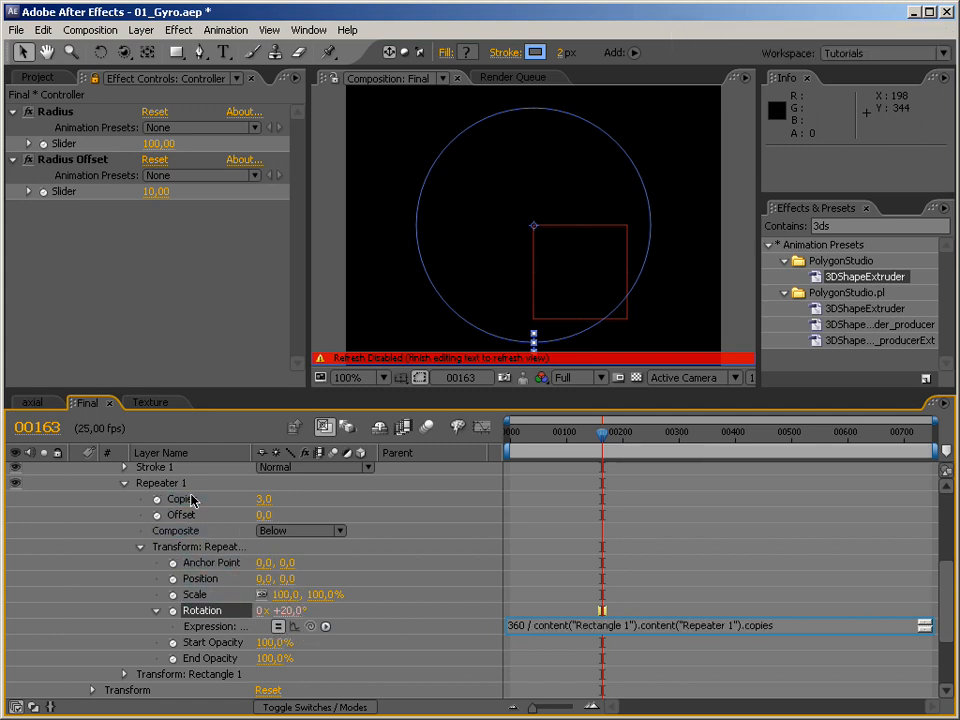
{"action": "key", "text": "Return"}
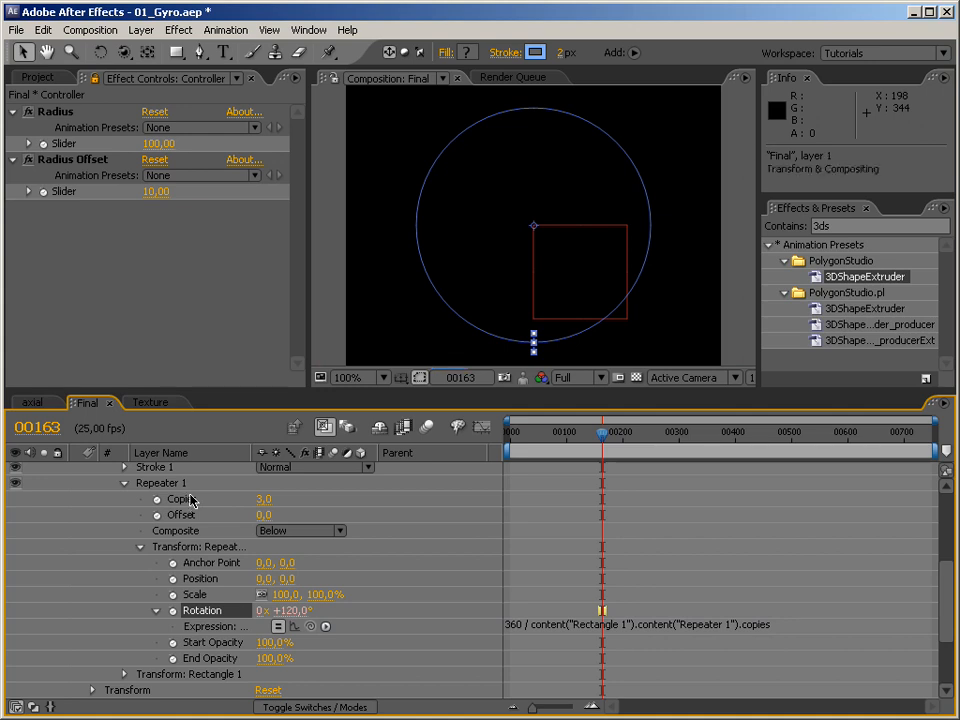
{"action": "left_click", "coordinate": [140, 547]}
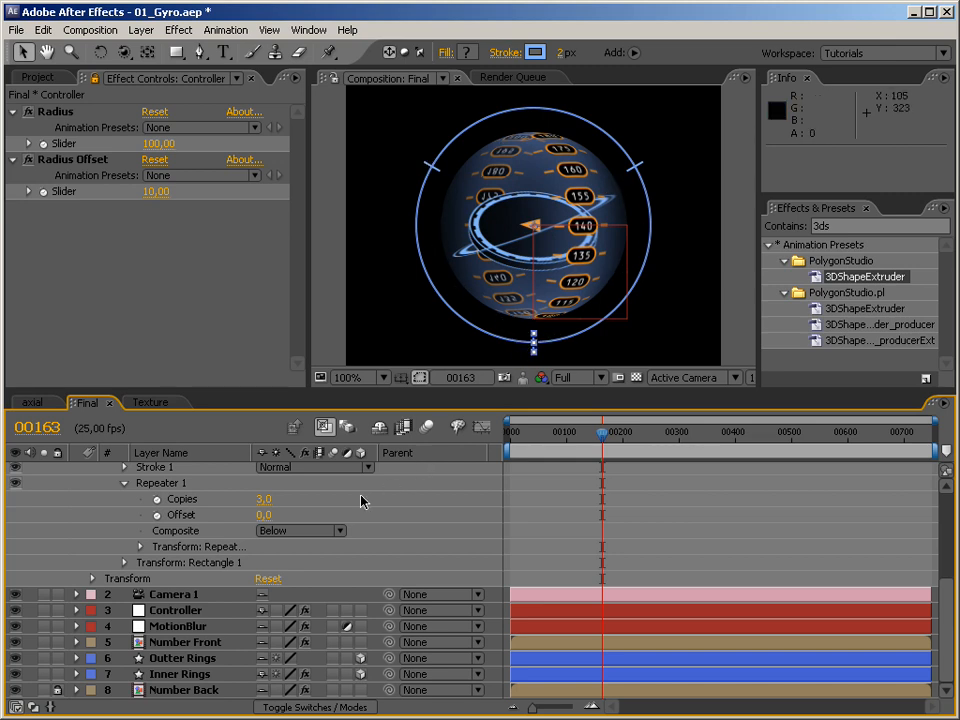
Set Repeater 1's Copies to 30
{"action": "left_click", "coordinate": [262, 498]}
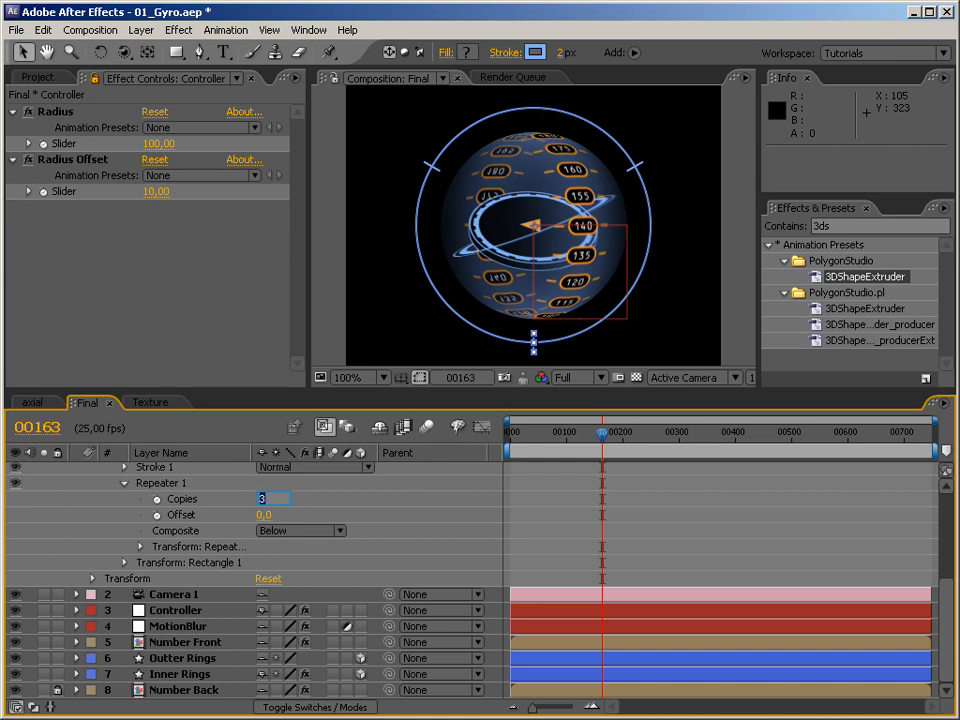
{"action": "key", "text": "Return"}
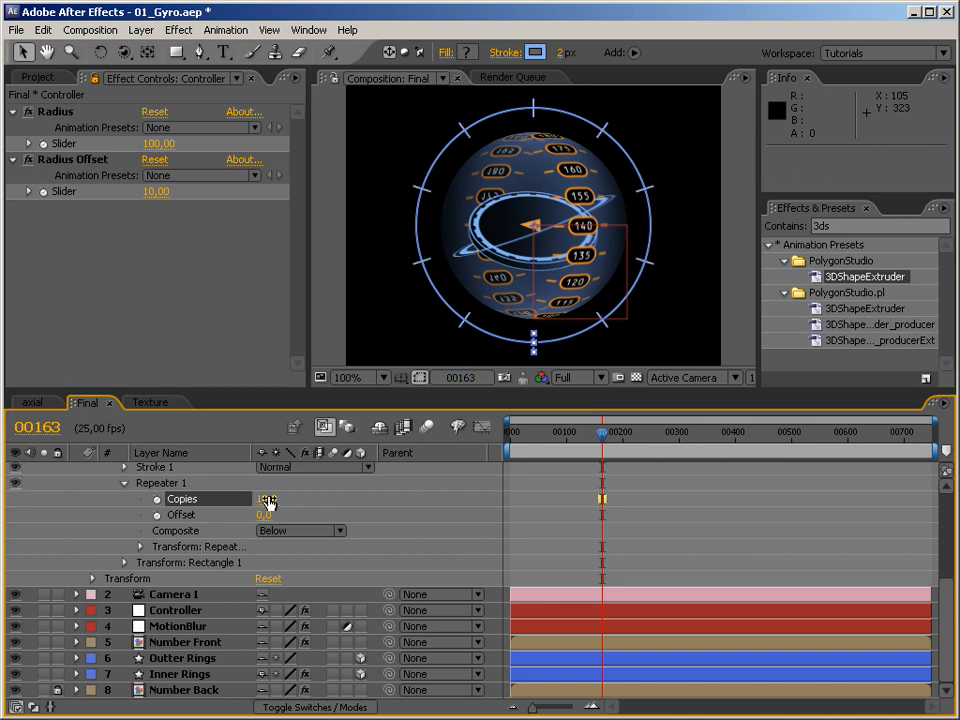
{"action": "left_click", "coordinate": [266, 500]}
{"action": "type", "text": "30"}
{"action": "key", "text": "Return"}
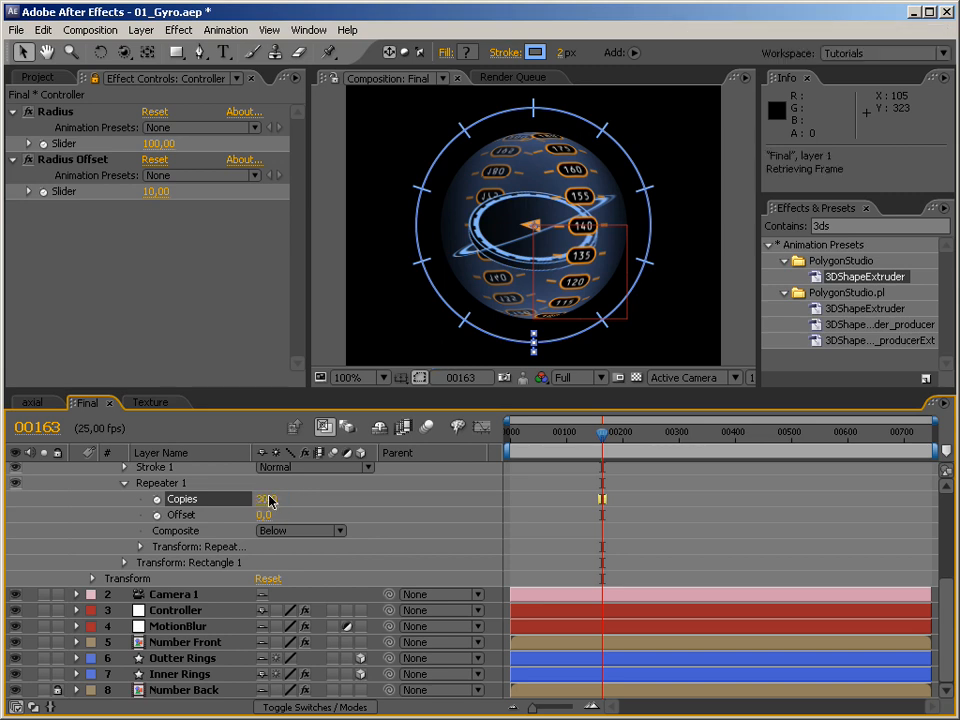
{"action": "left_click_drag", "start_coordinate": [269, 500], "coordinate": [270, 502]}
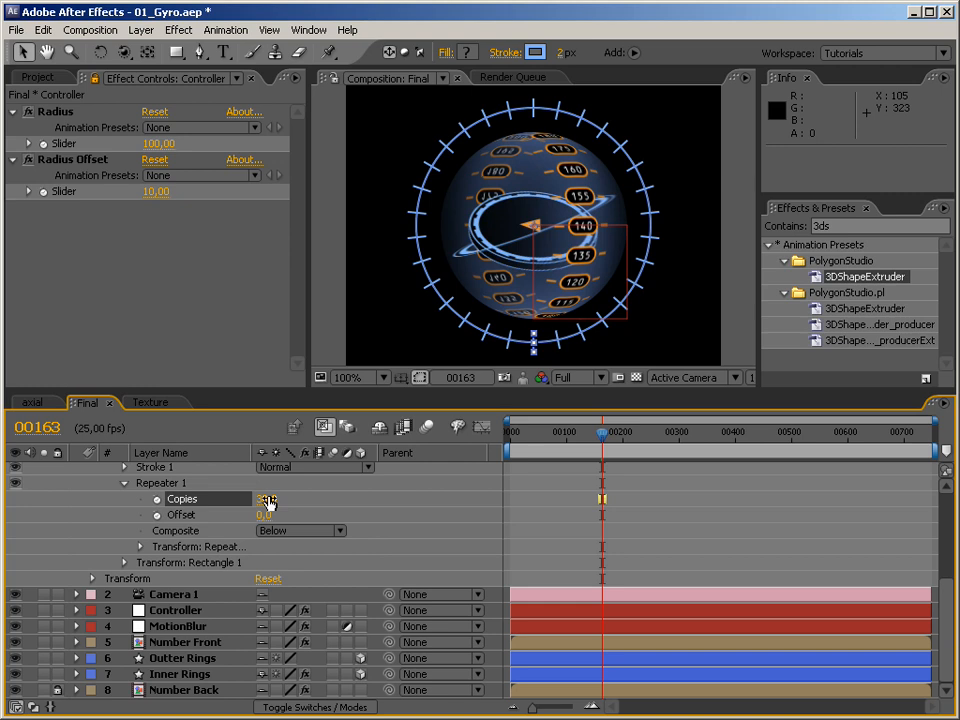
{"action": "left_click", "coordinate": [660, 348]}
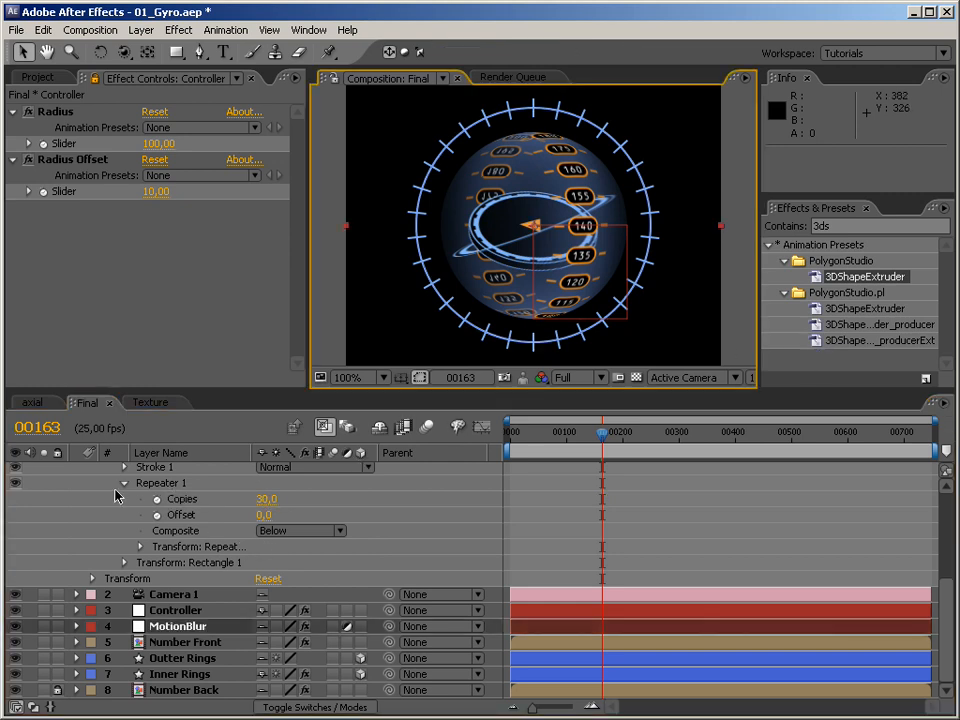
Open the axial reference composition and scrub back to frame 4 to examine the ring of tick marks
{"action": "scroll", "coordinate": [205, 528], "scroll_direction": "up", "scroll_amount": 1}
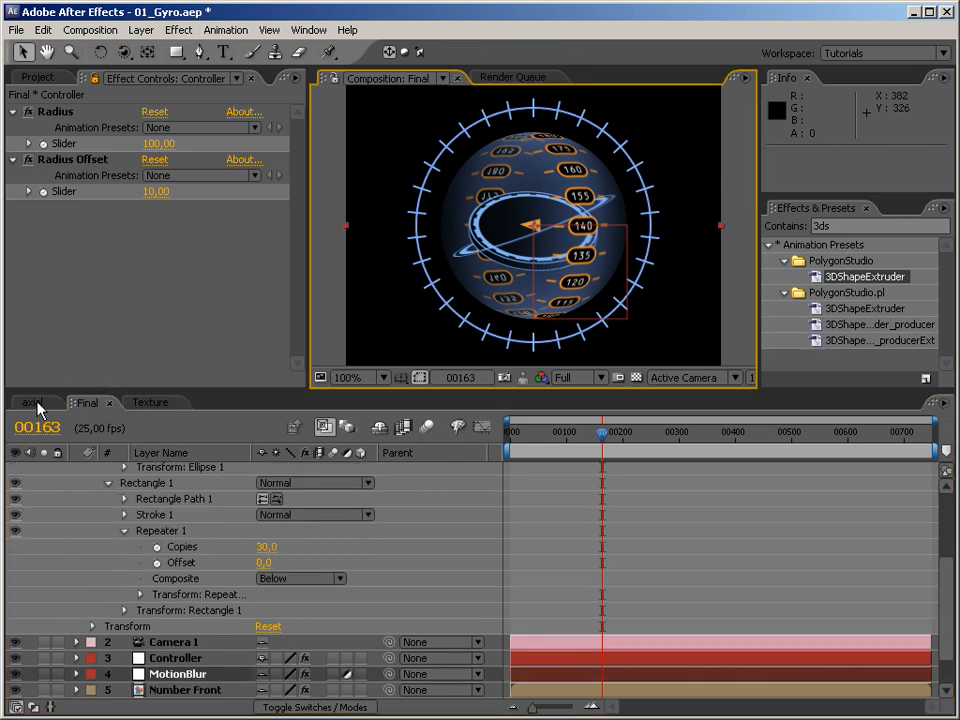
{"action": "left_click", "coordinate": [33, 403]}
{"action": "left_click_drag", "start_coordinate": [612, 450], "coordinate": [524, 452]}
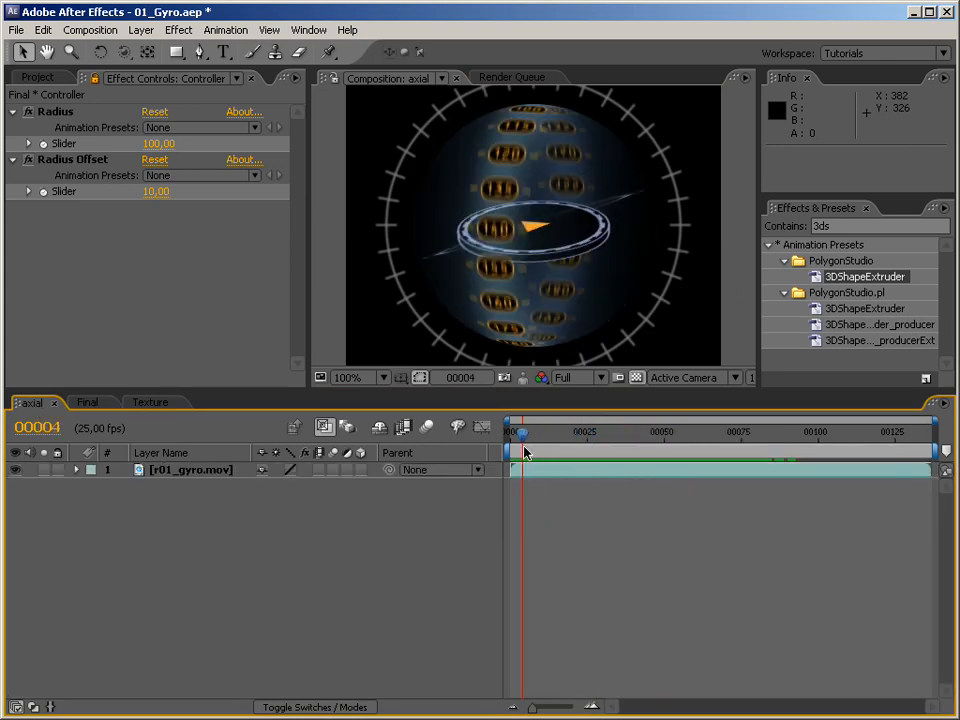